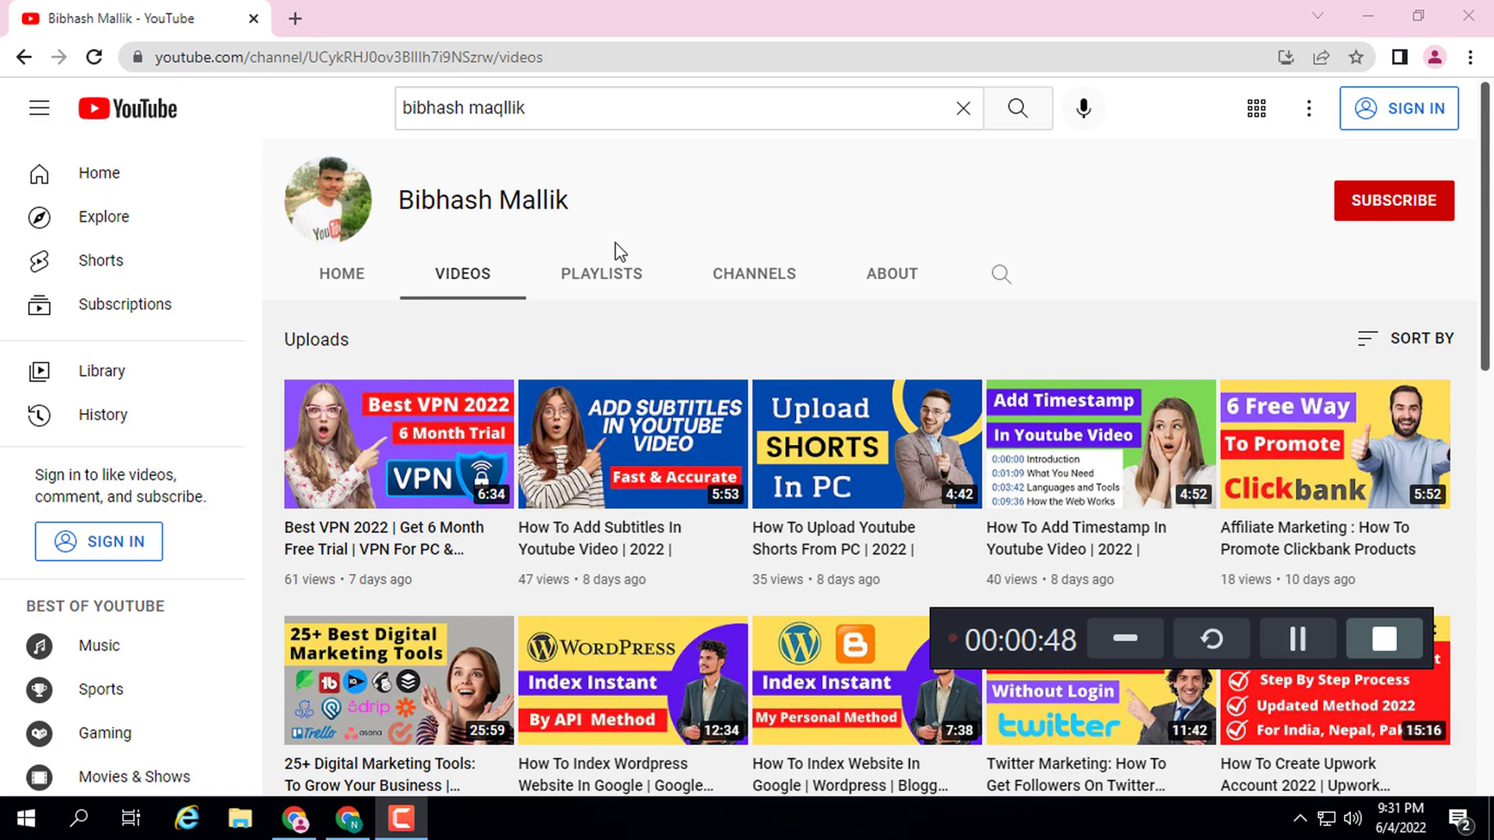
# - Switch to the other Chrome window with Fiverr and go to the Fiverr homepage
pyautogui.click(350, 821)
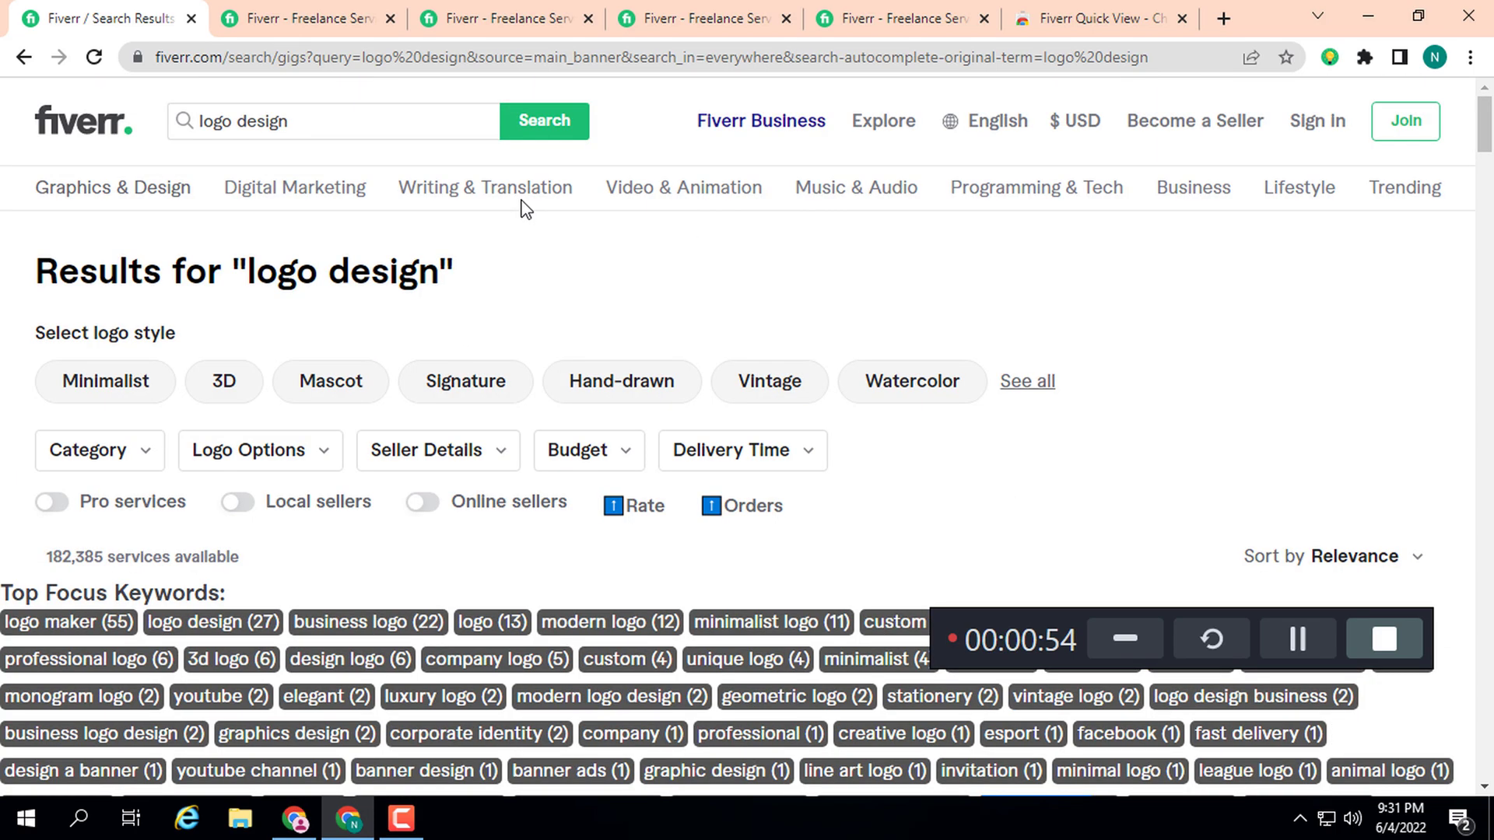
pyautogui.scroll(1, 520, 203)
pyautogui.click(90, 126)
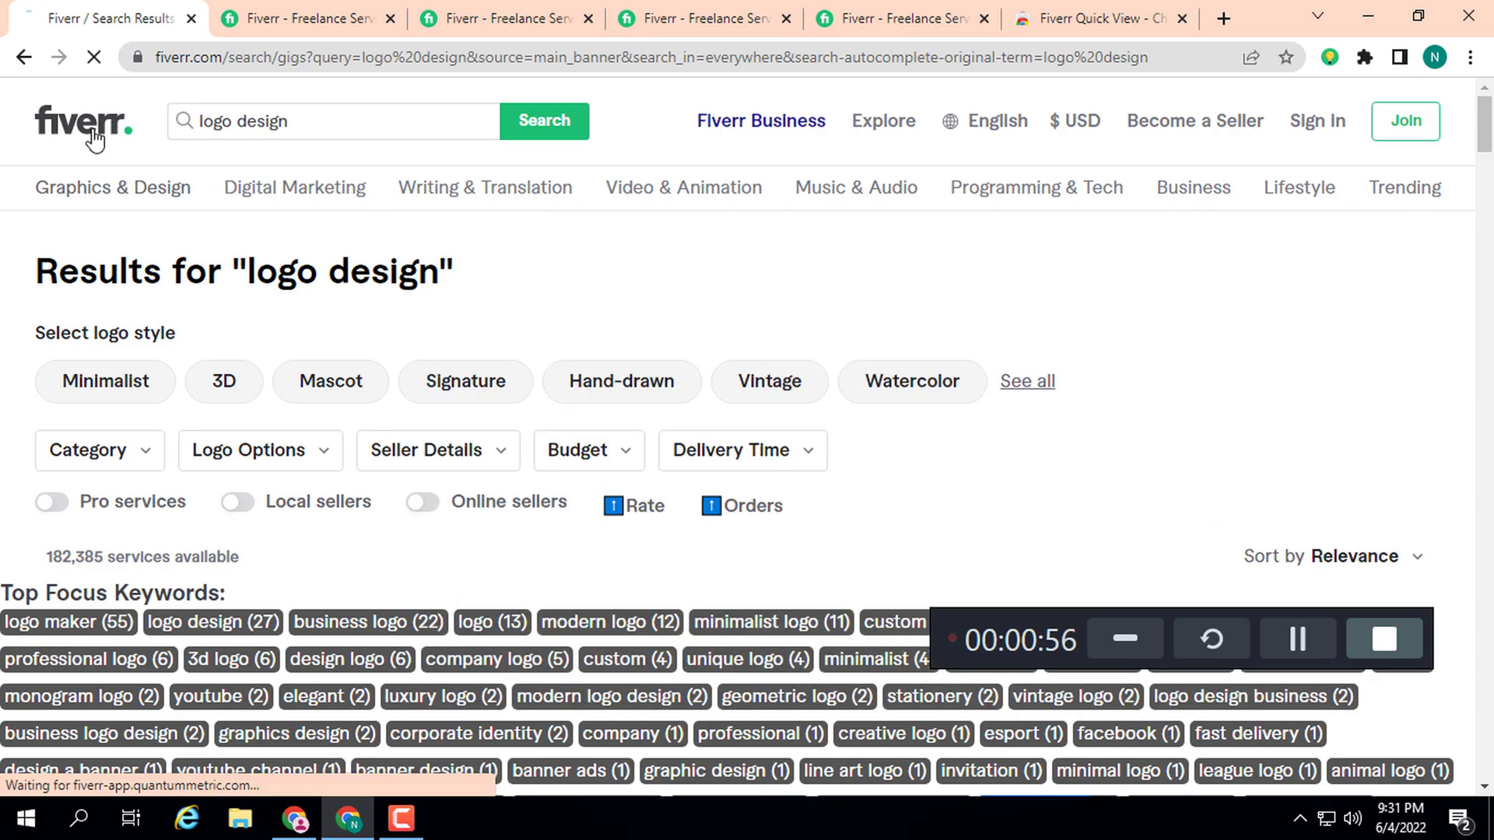
# - View the Fiverr Quick View extension's page in the Chrome Web Store
pyautogui.click(1046, 21)
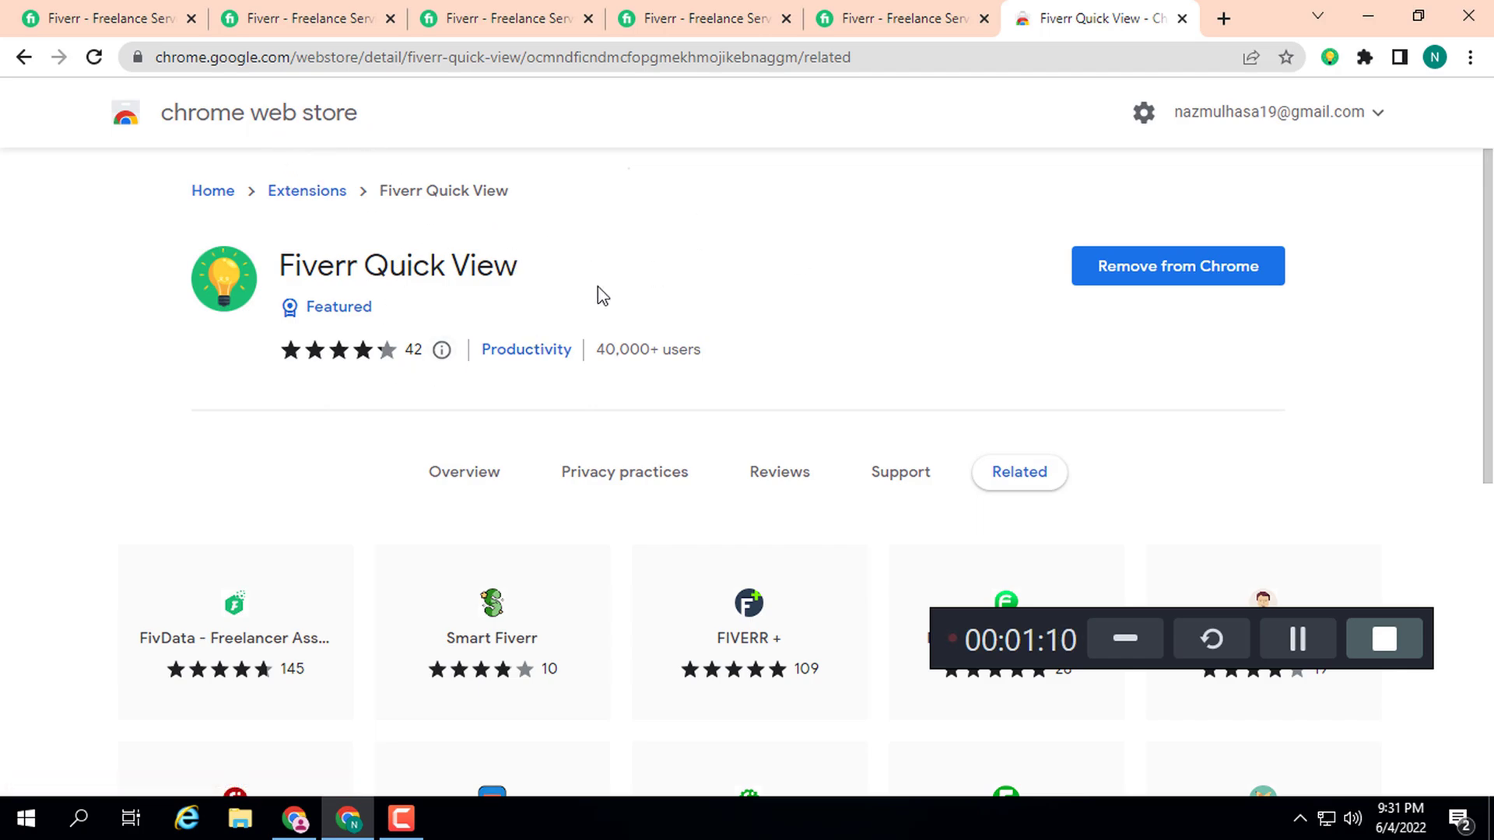
pyautogui.tripleClick(590, 61)
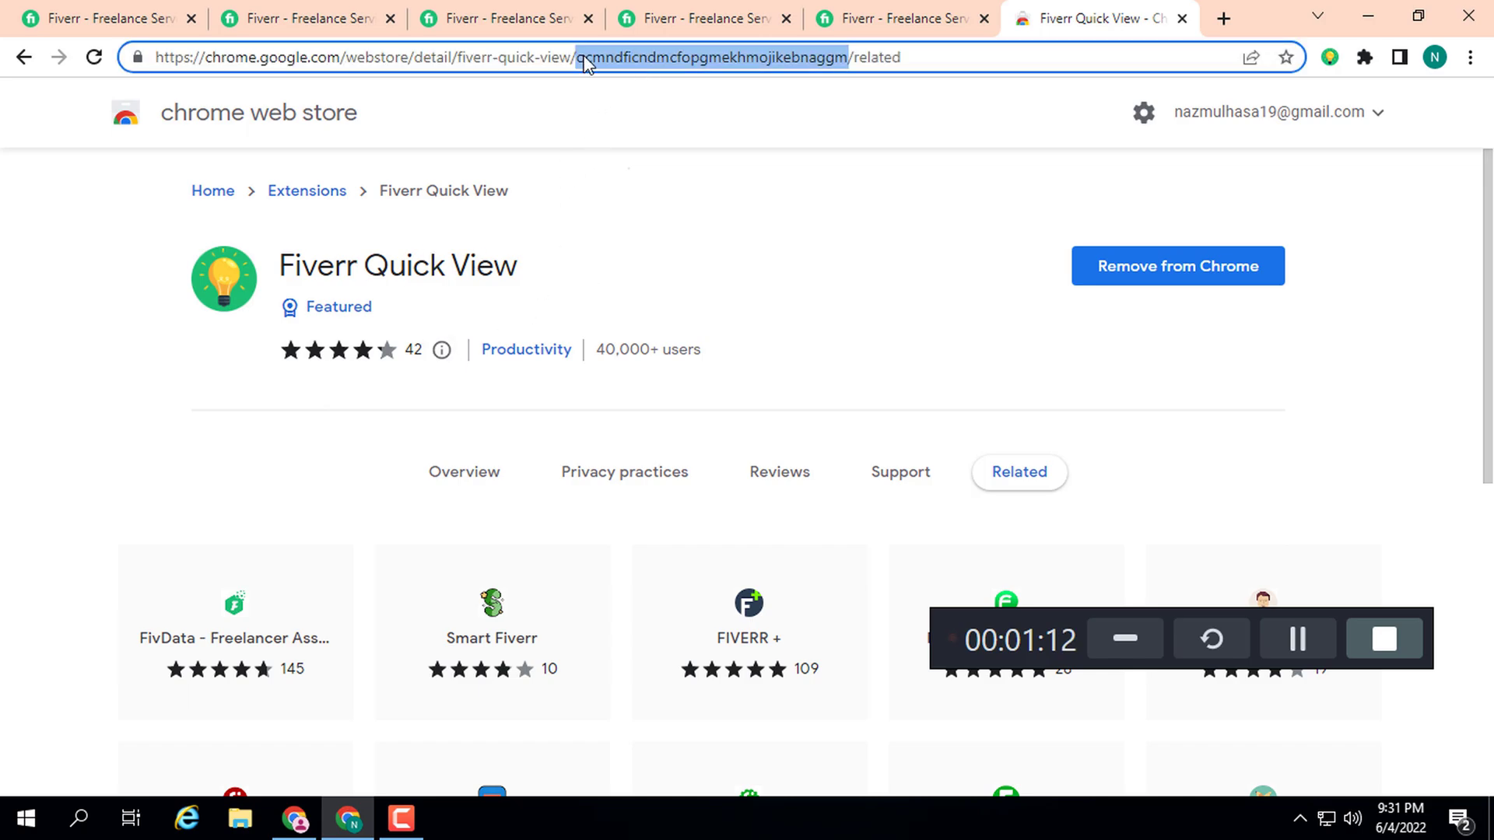
pyautogui.click(708, 204)
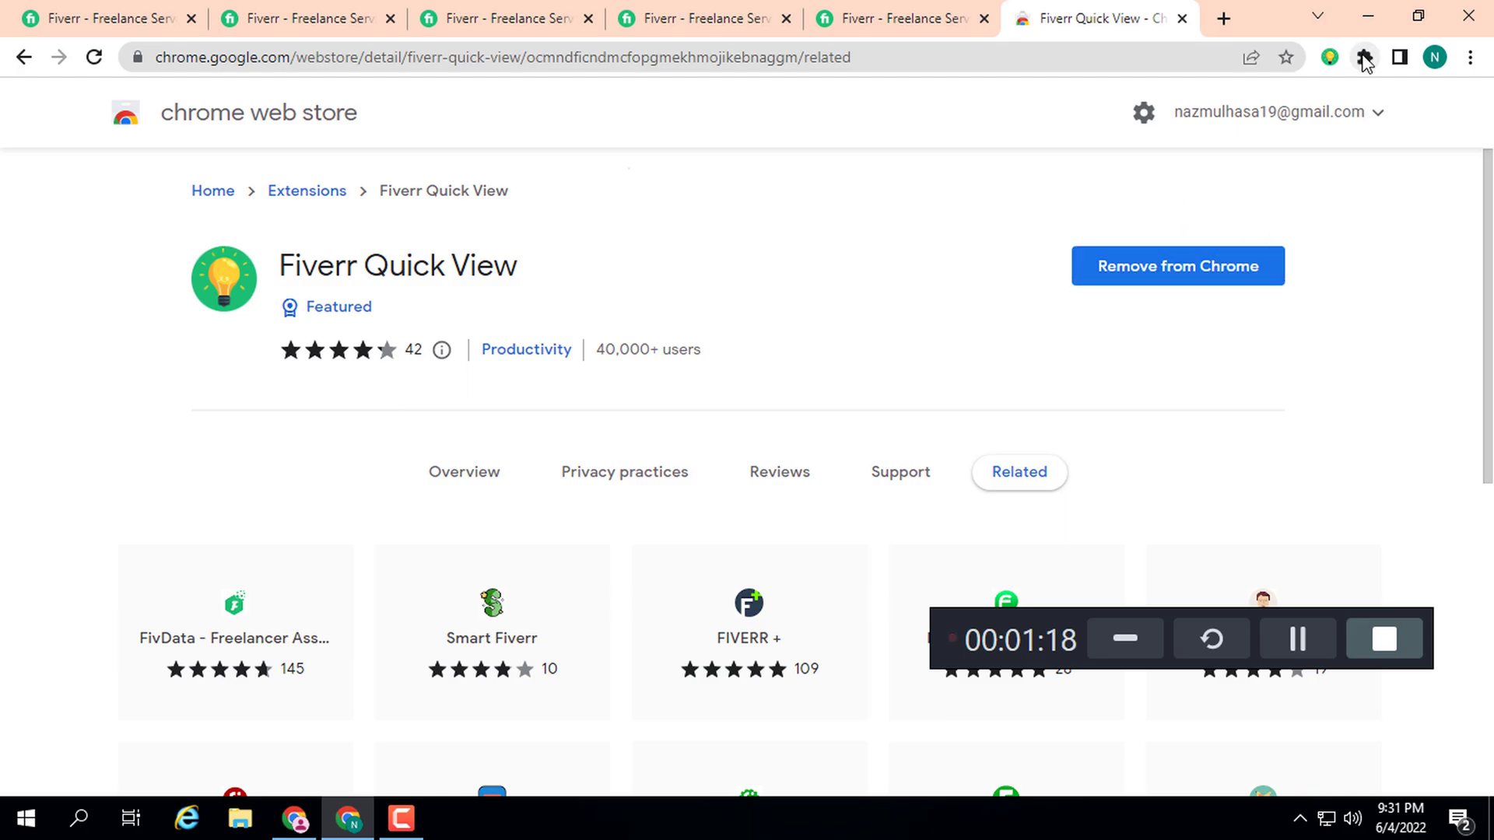
# - Return to the first open Fiverr homepage and search for the suggested term "logo design"
pyautogui.click(110, 11)
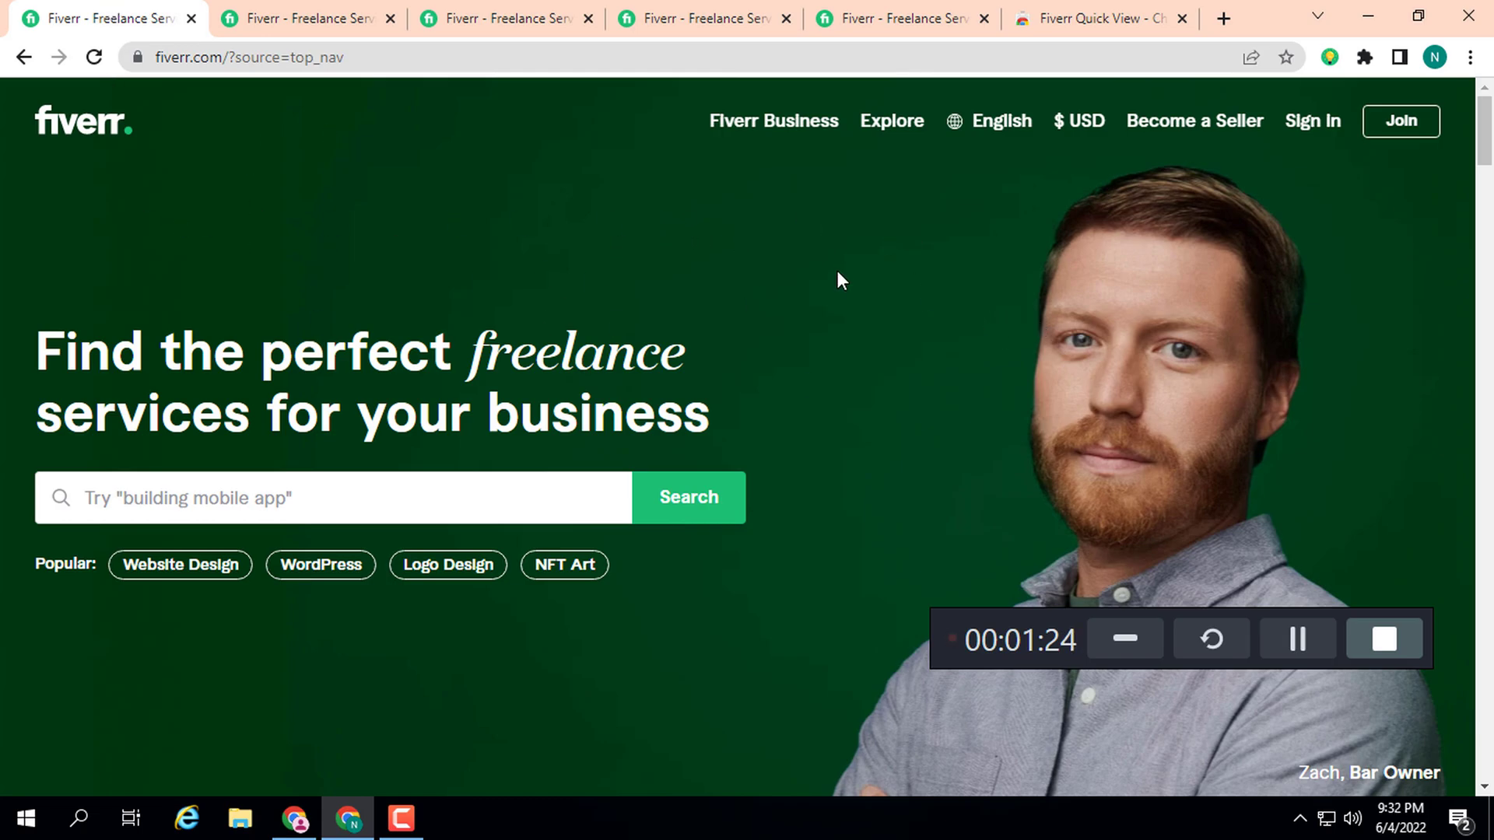
pyautogui.click(107, 492)
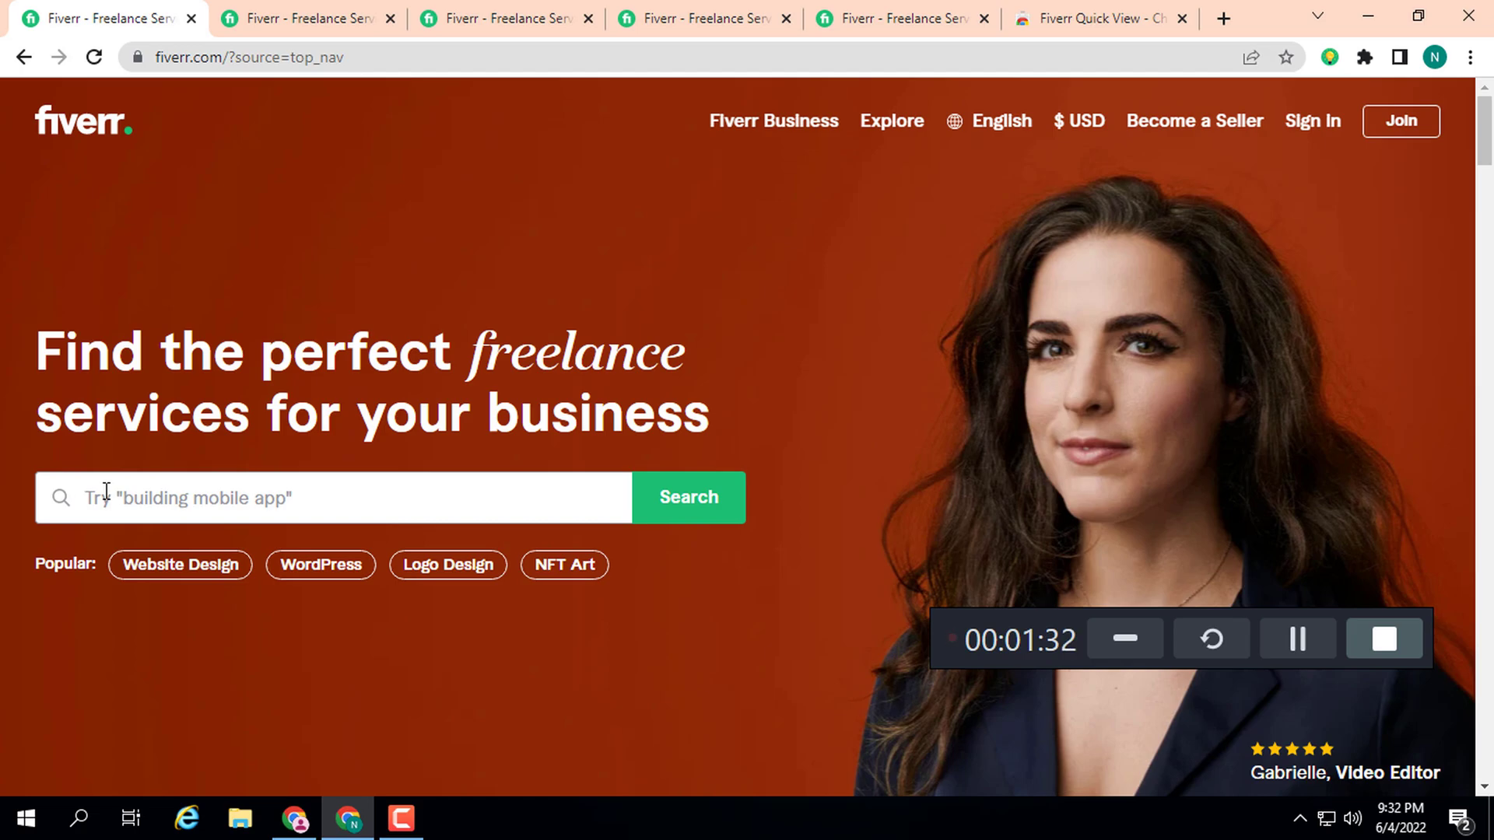
pyautogui.write('l')
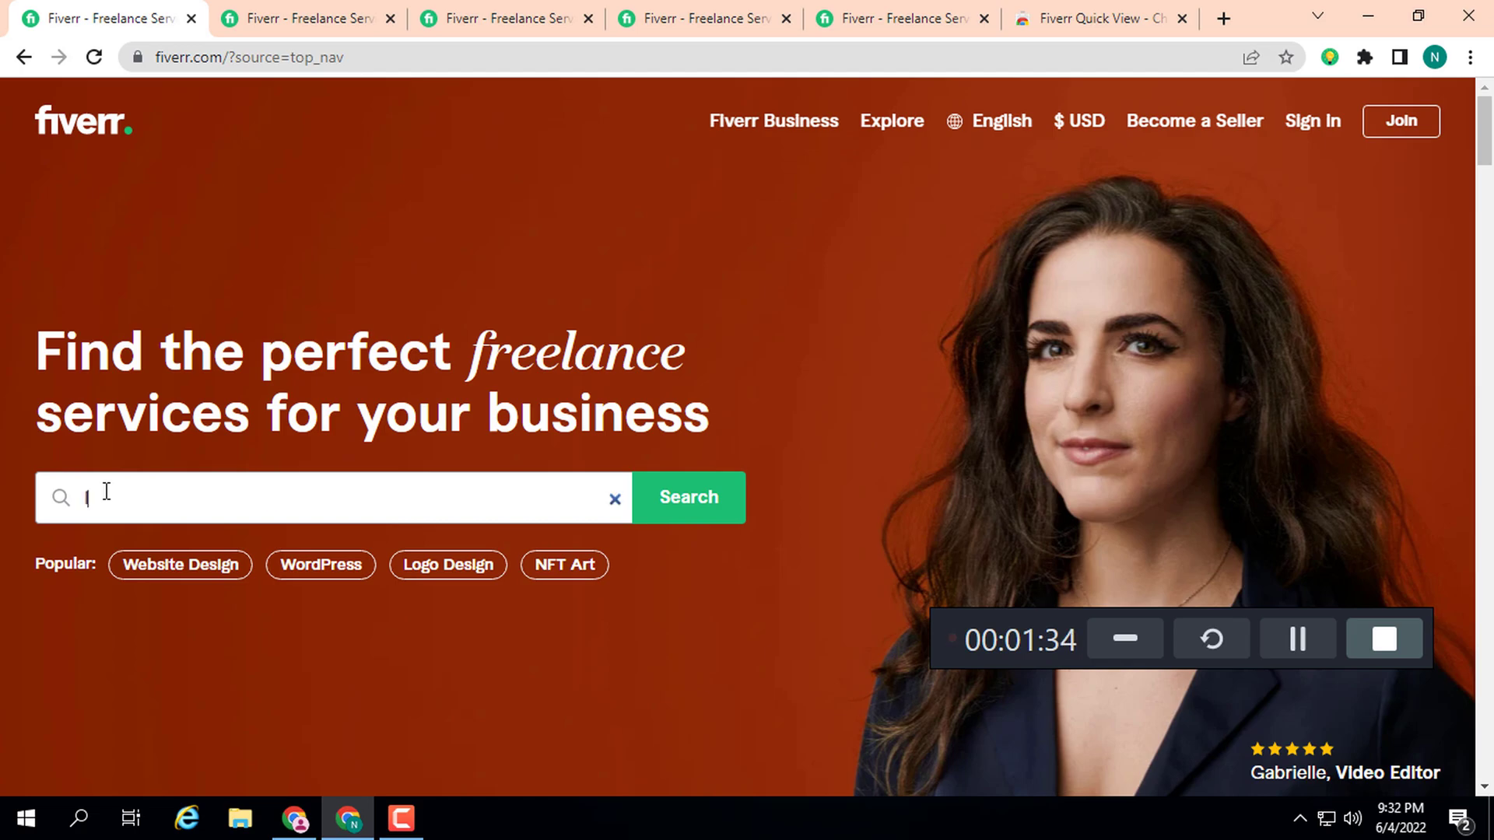
pyautogui.write('ogo')
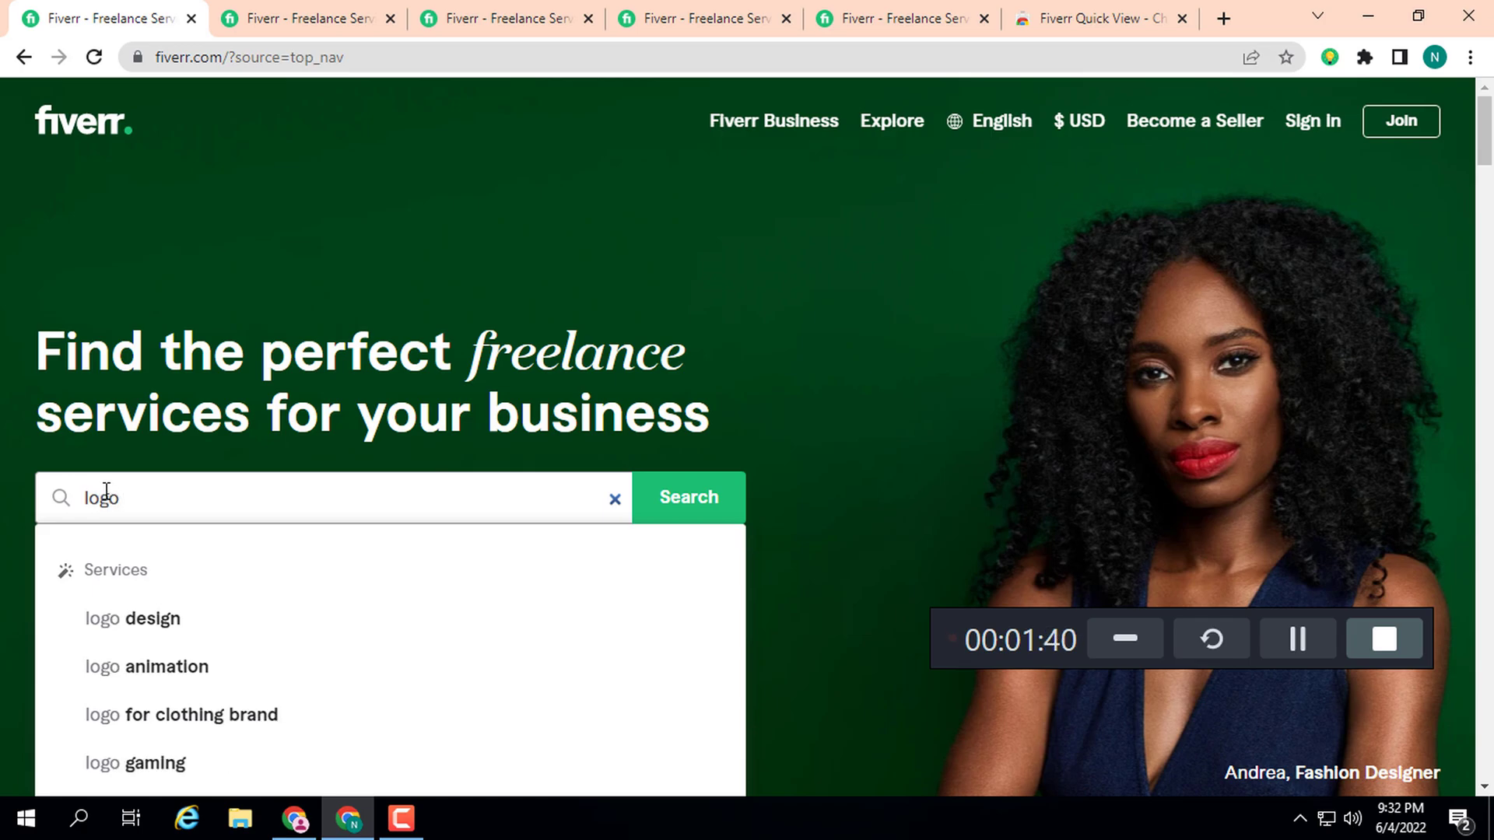
pyautogui.write(' de')
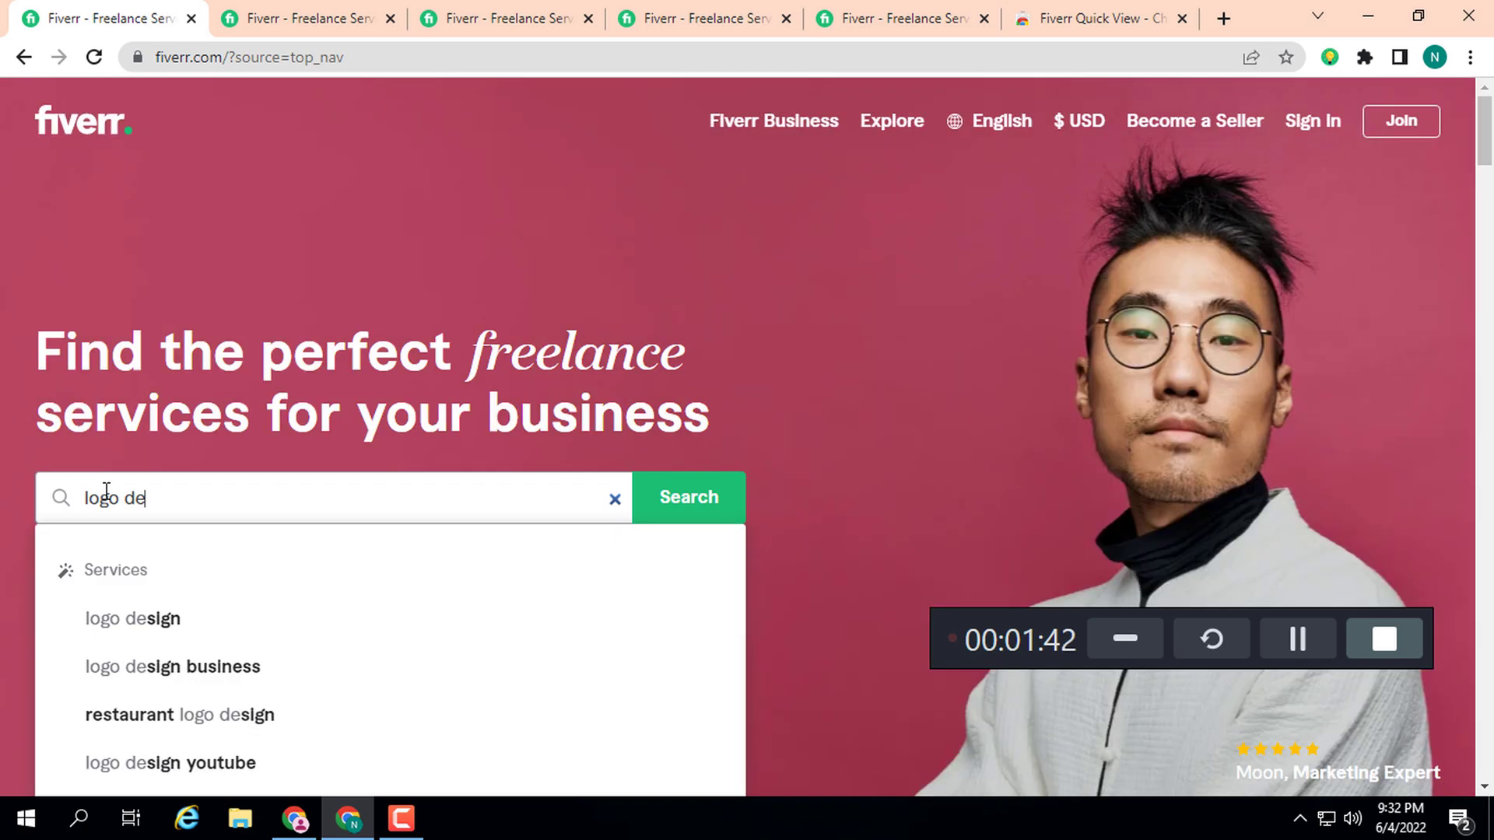
pyautogui.press('Down')
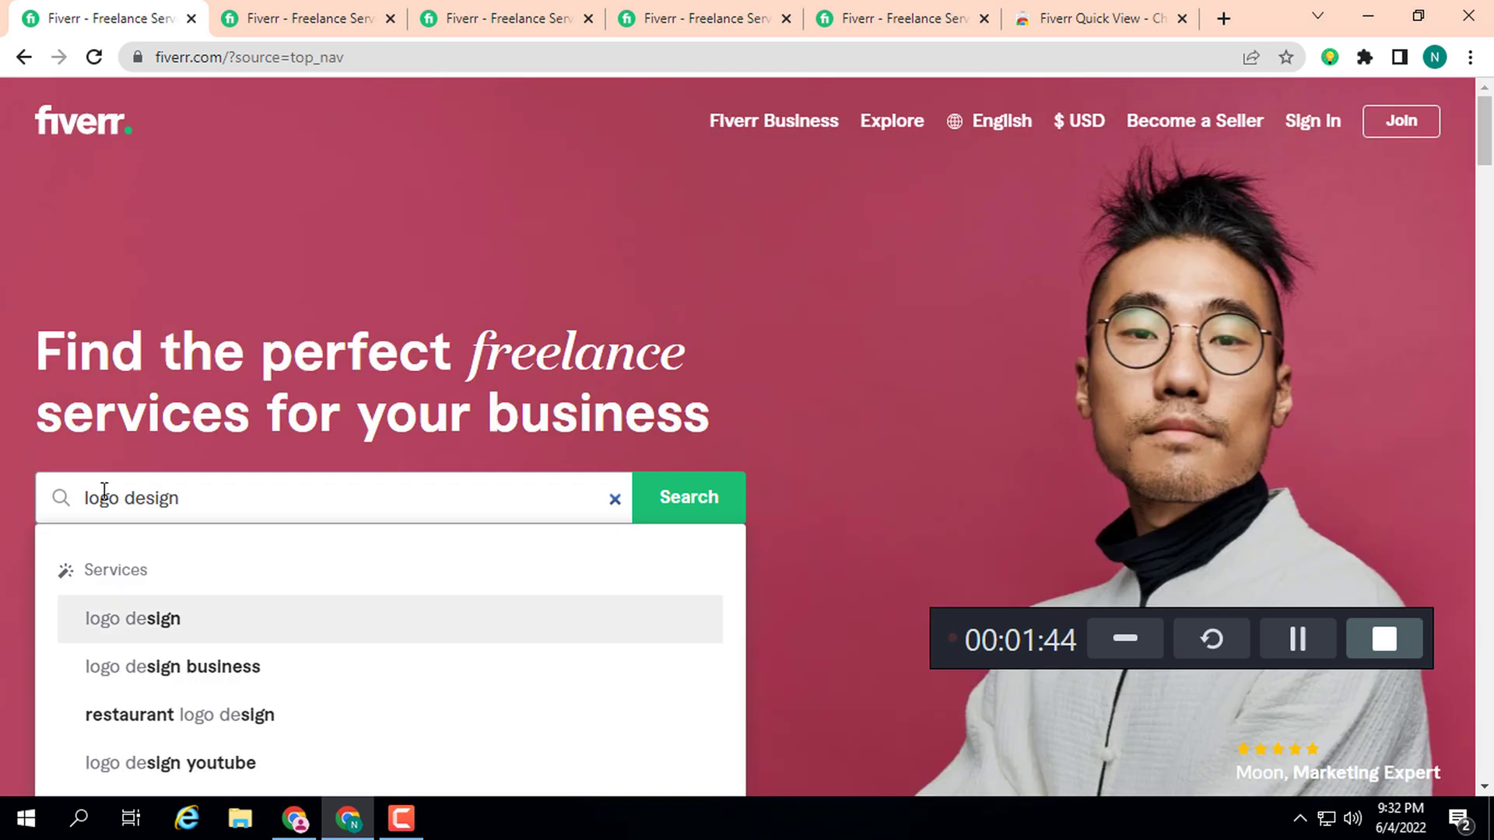
pyautogui.click(179, 632)
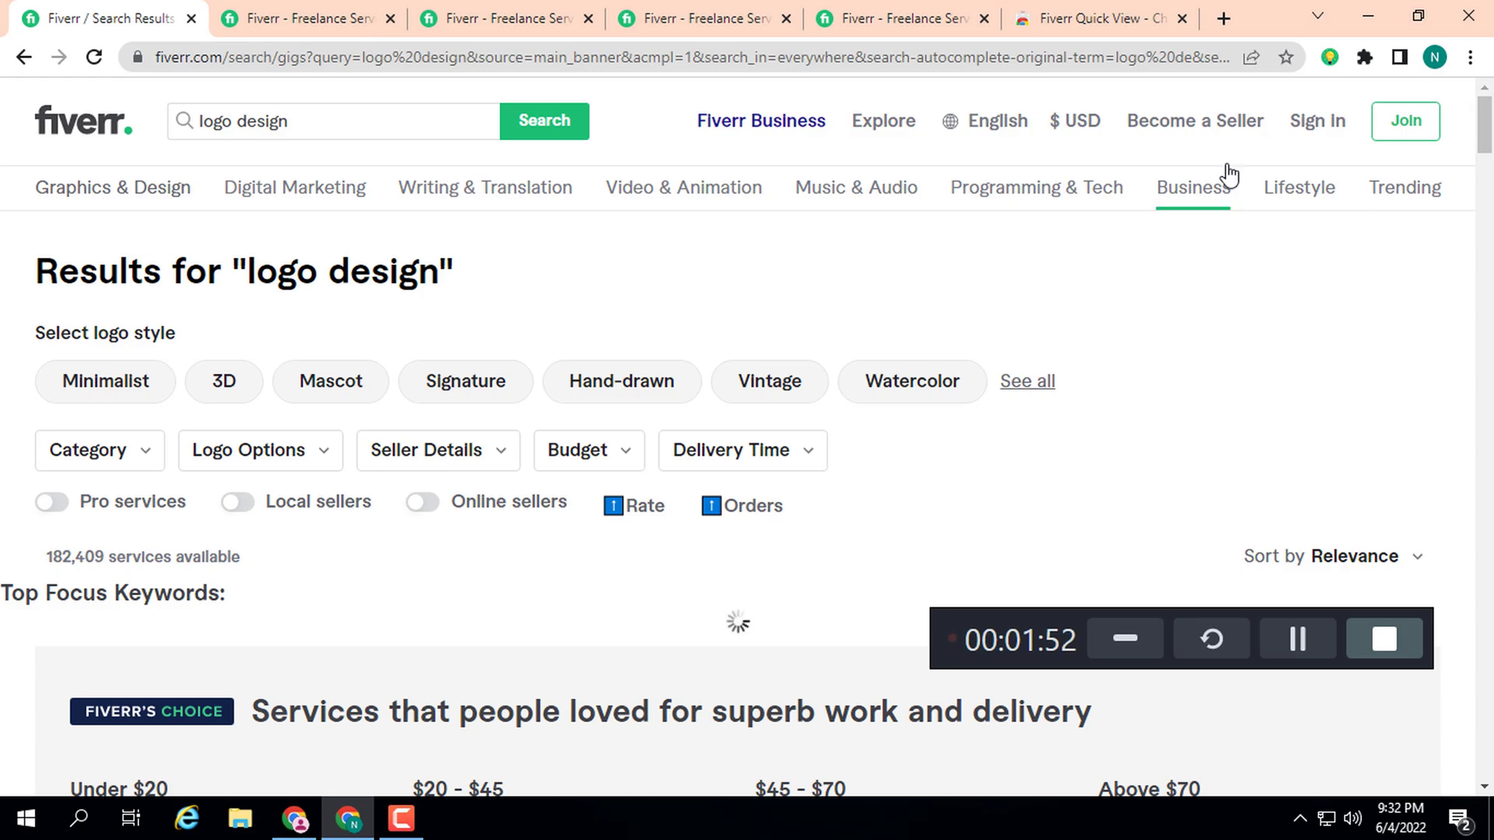
# - Open the Fiverr Quick View notification settings, enable notifications to show their options, and disable them again
pyautogui.click(1328, 57)
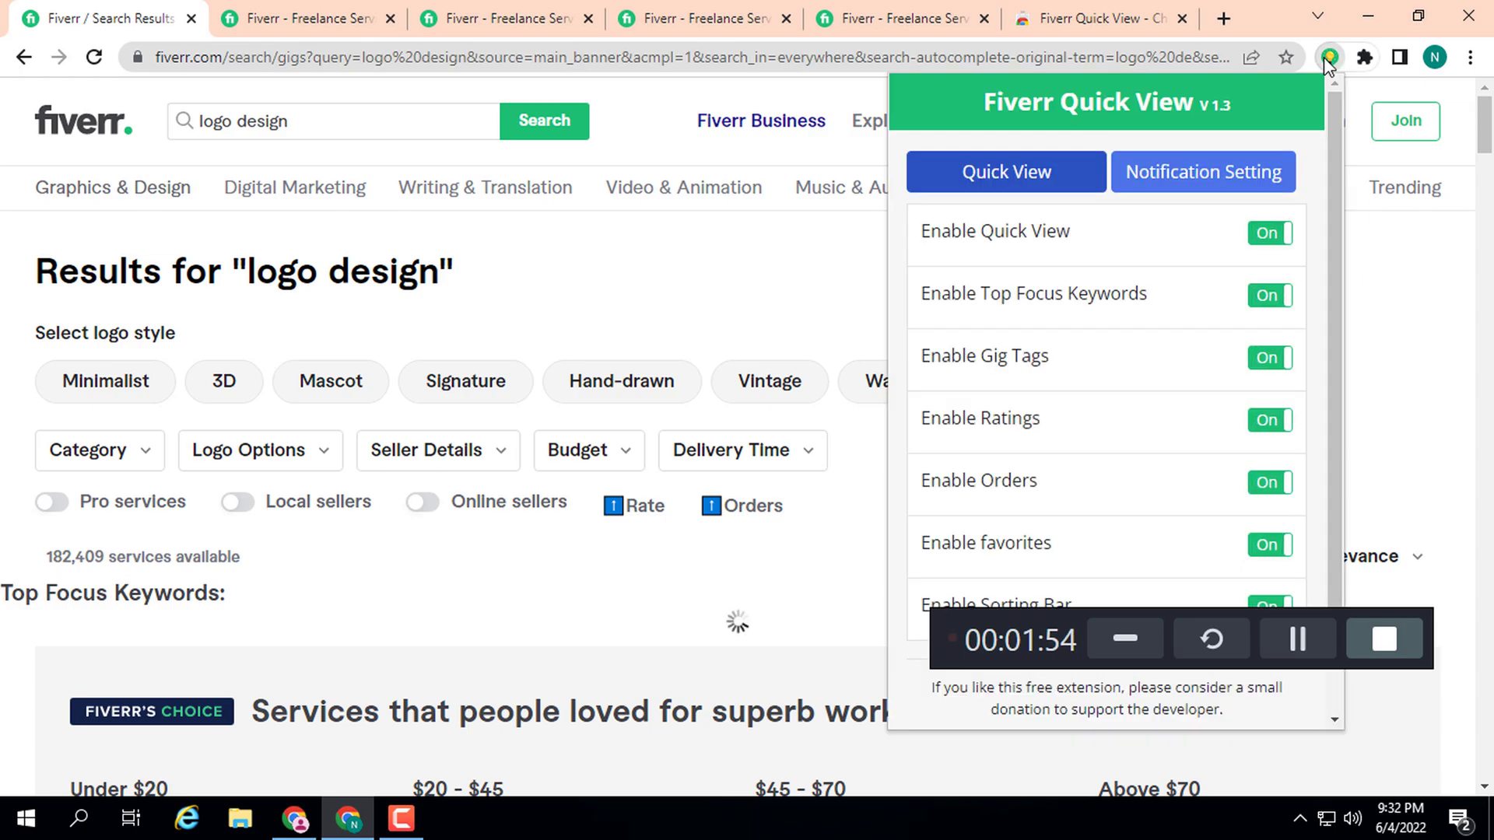
pyautogui.click(1159, 174)
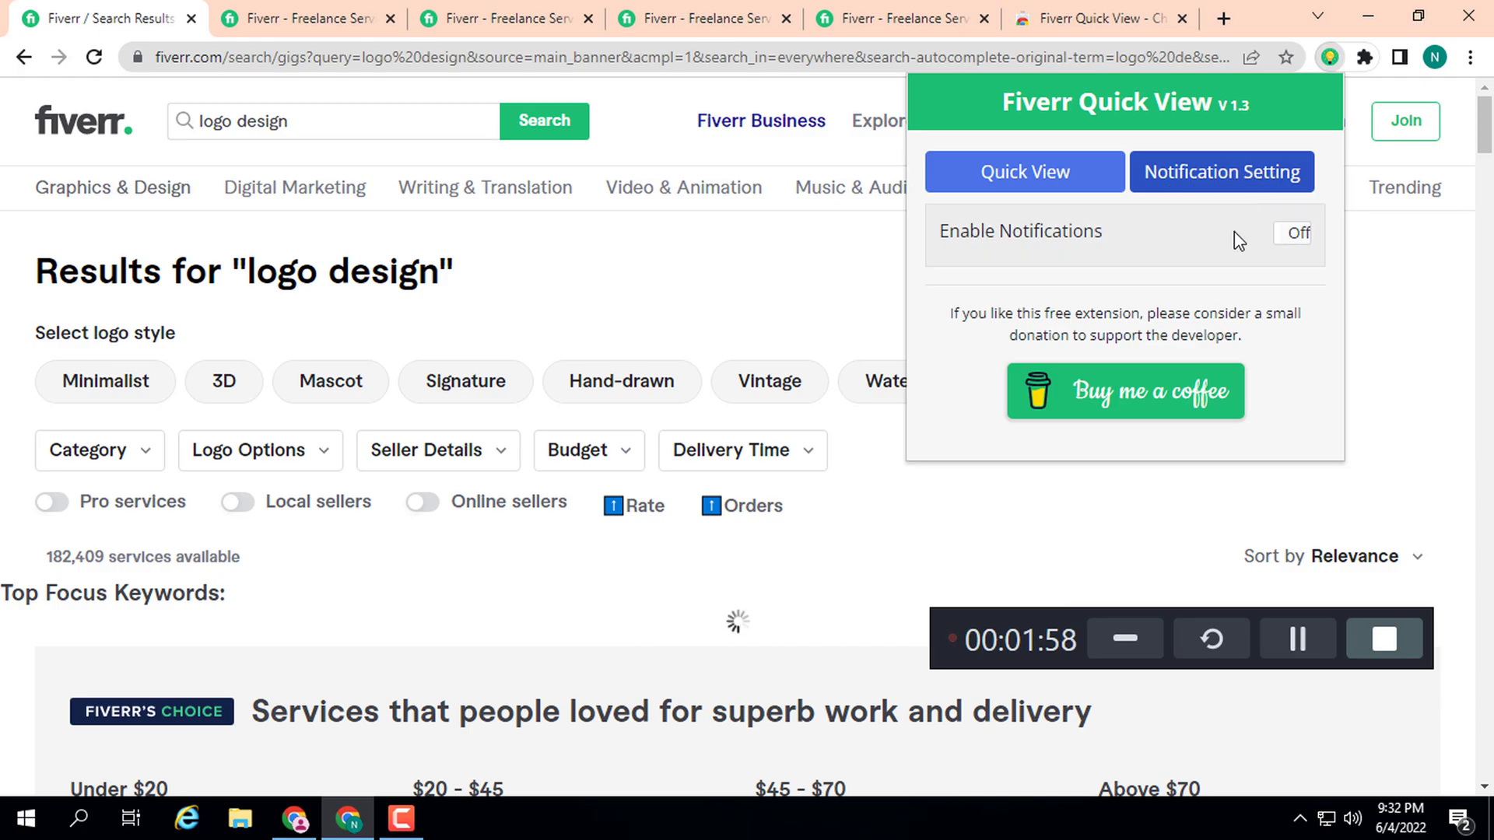
pyautogui.click(1296, 236)
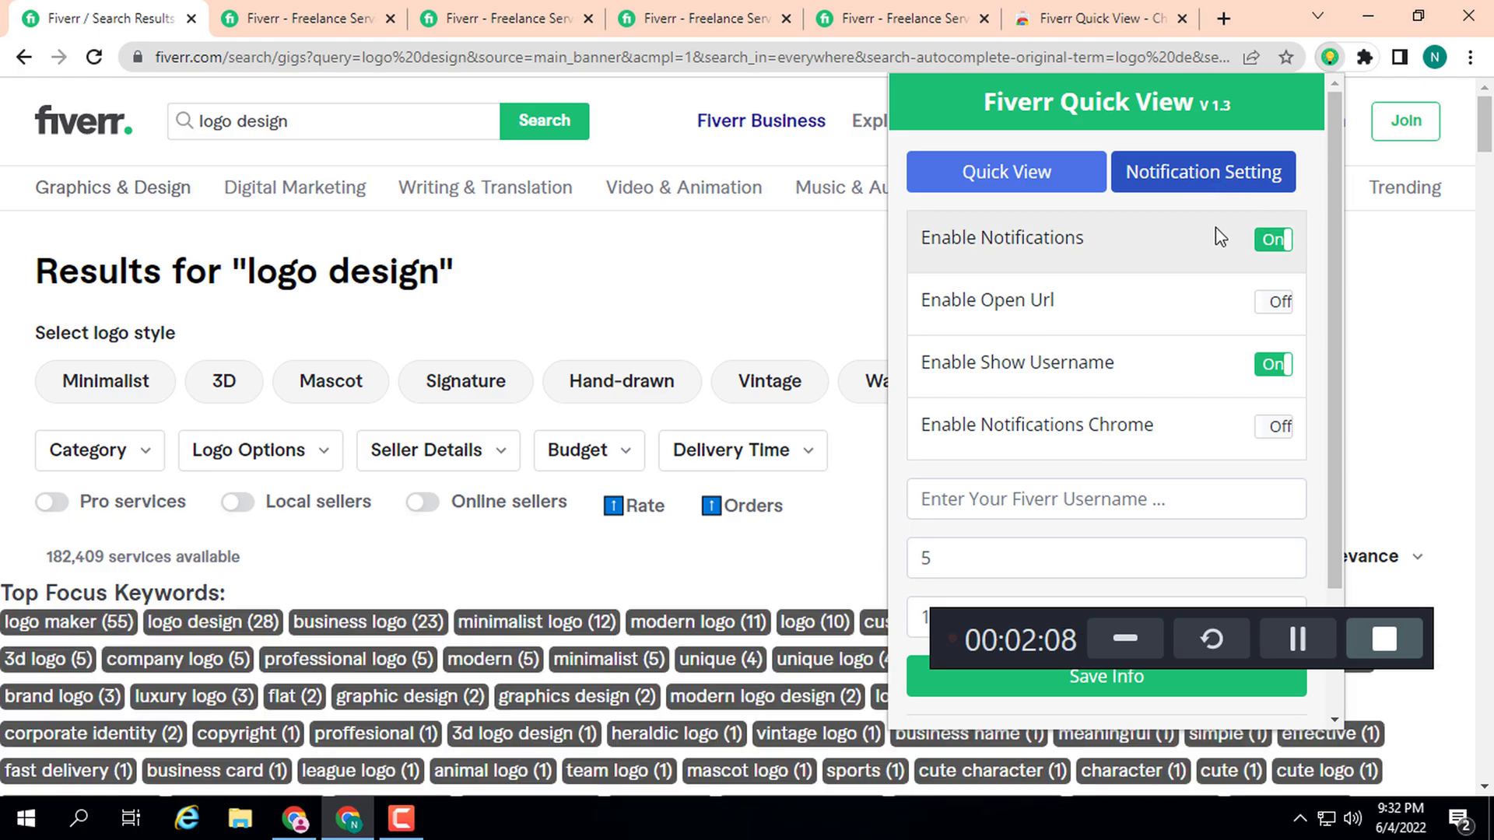
pyautogui.click(1276, 241)
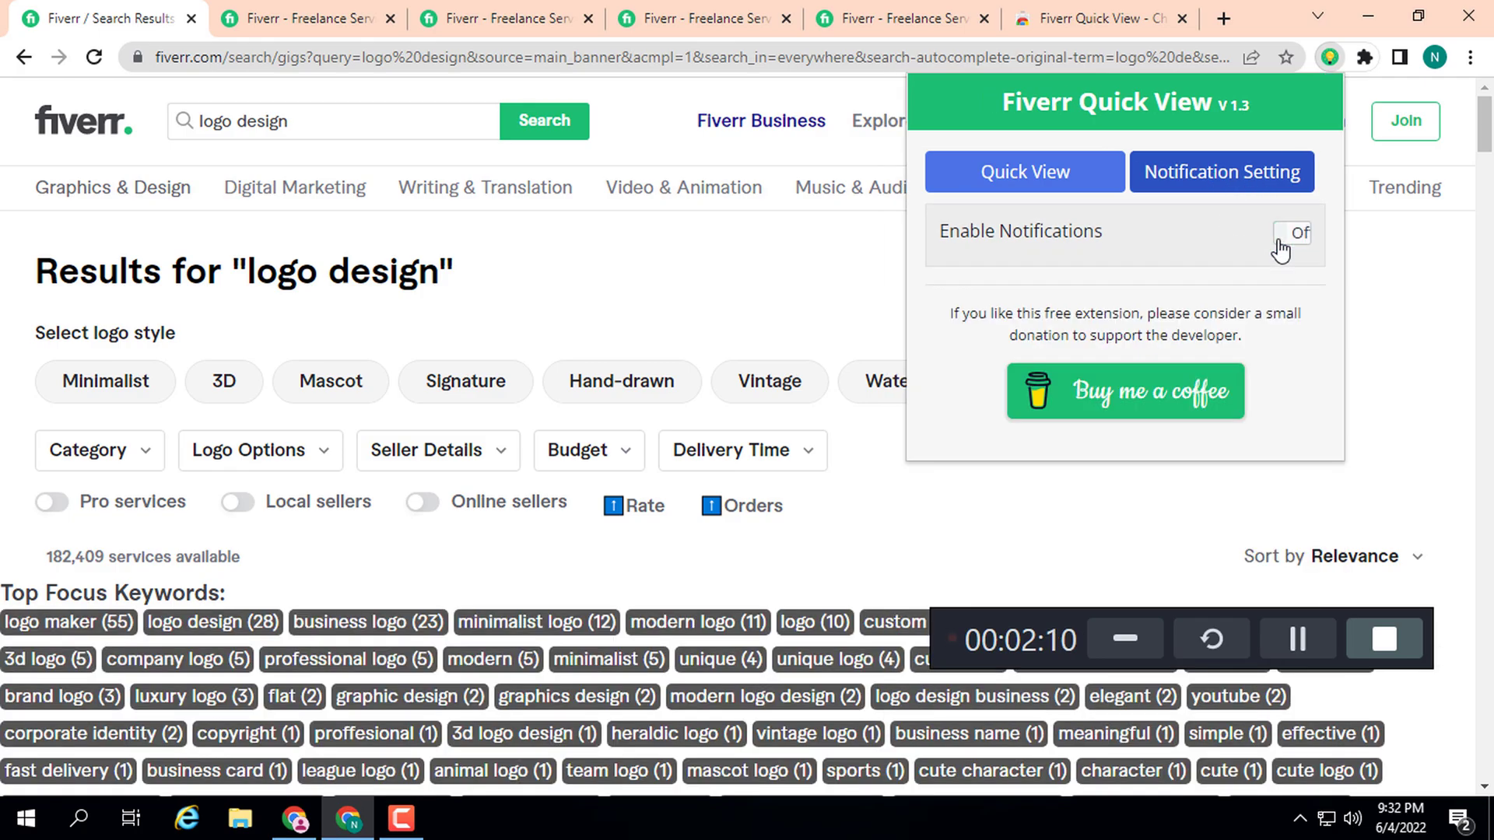
# - Review the extension's Quick View options down to Enable Sorting Bar and close its settings
pyautogui.click(1039, 178)
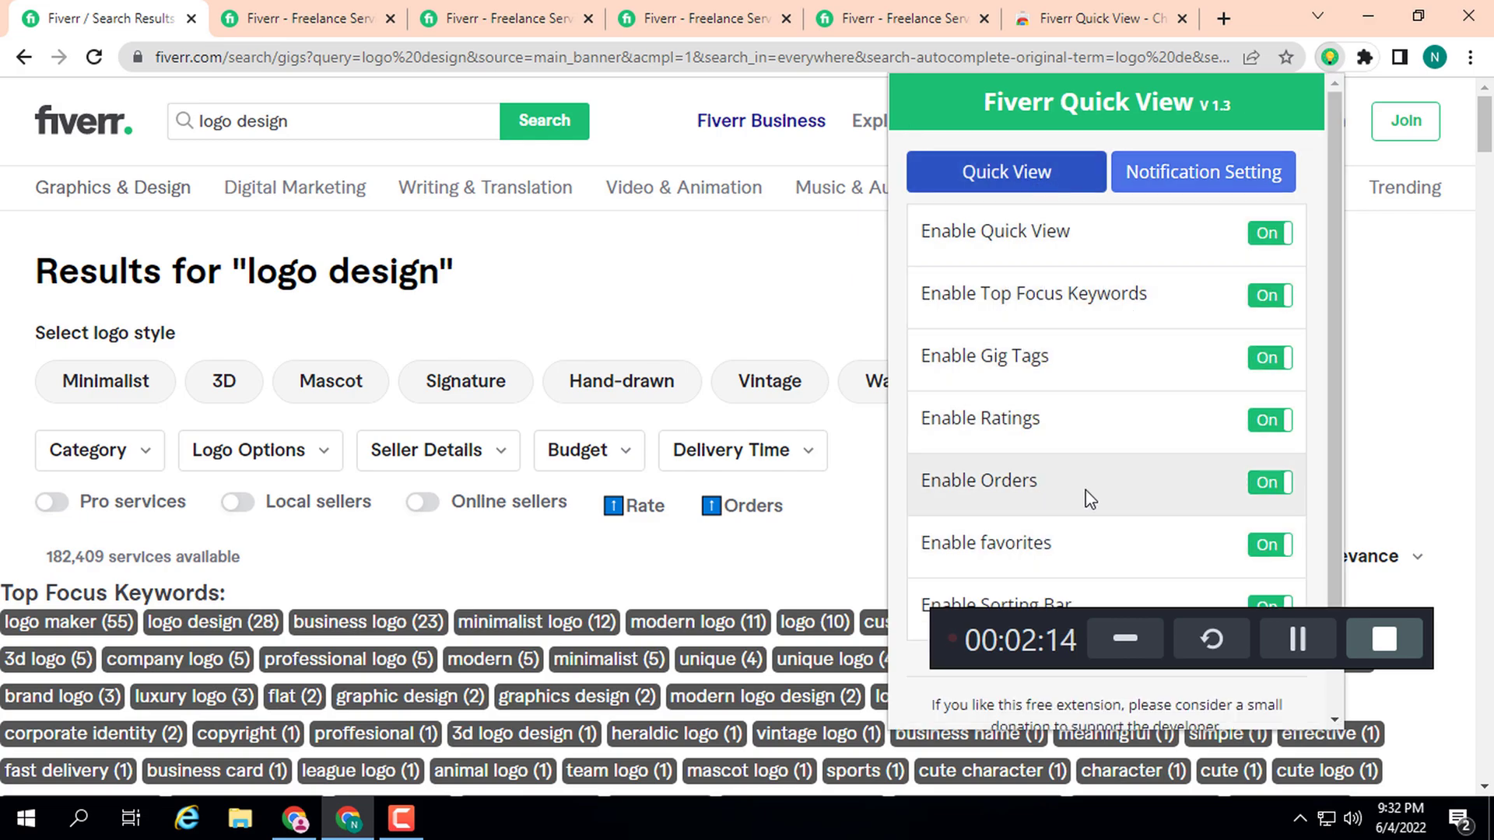
pyautogui.moveTo(1005, 636); pyautogui.dragTo(1016, 733)
pyautogui.scroll(-3, 1061, 440)
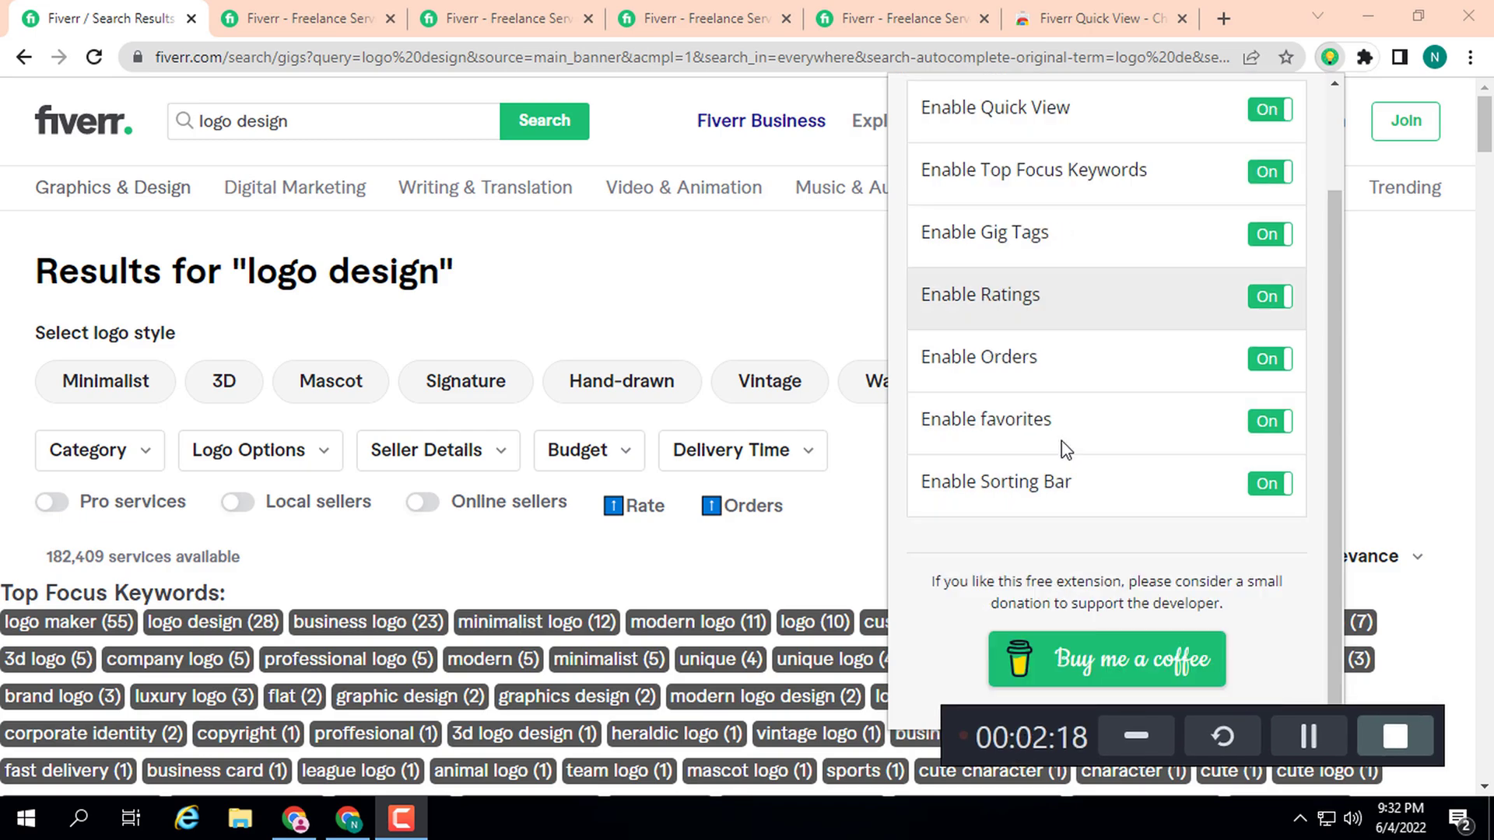
pyautogui.click(740, 287)
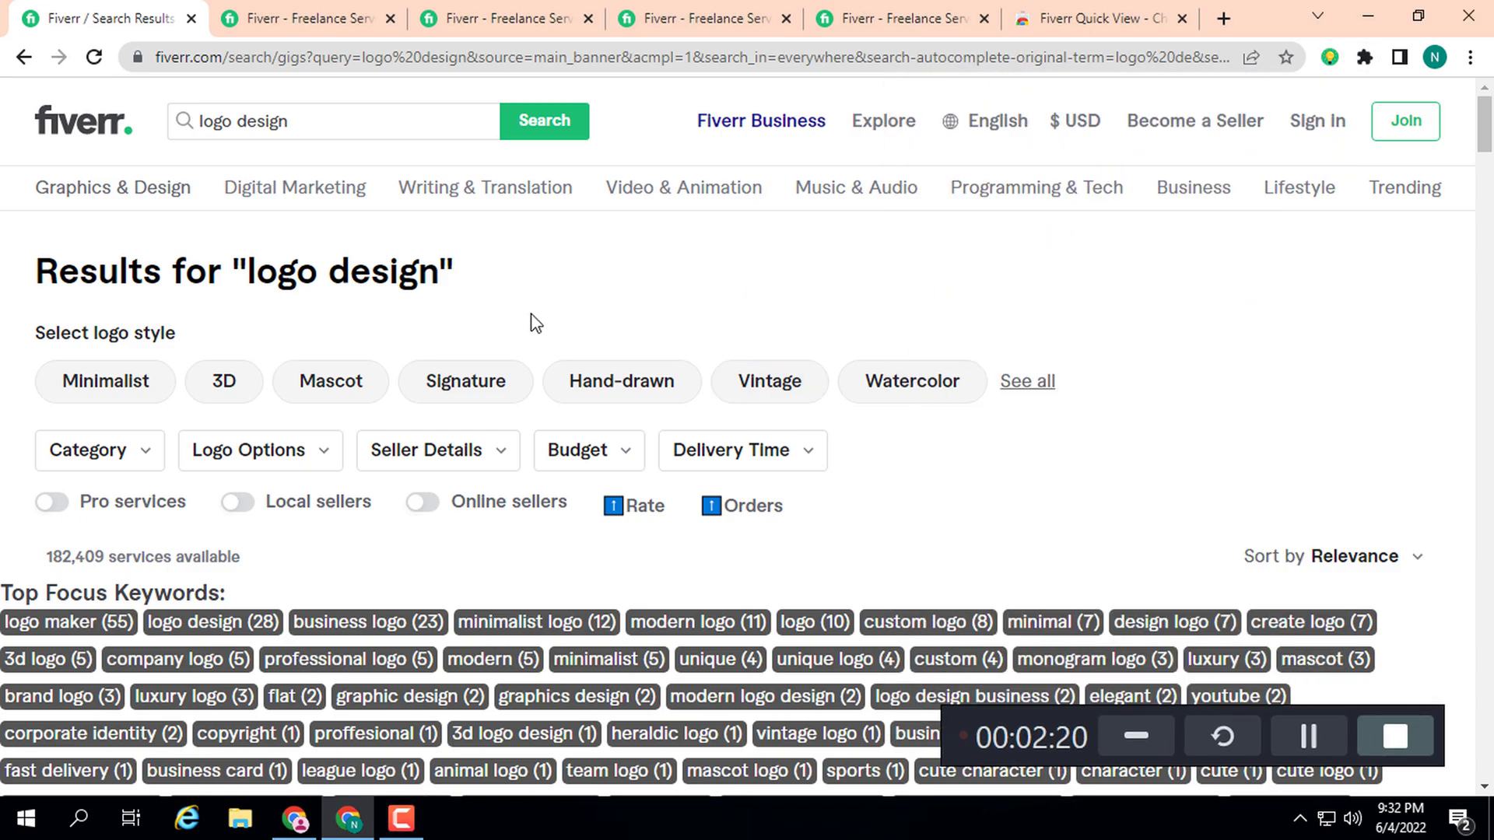
# - Examine the Top Focus Keywords list and its counts above the "logo design" search results
pyautogui.scroll(-1, 418, 534)
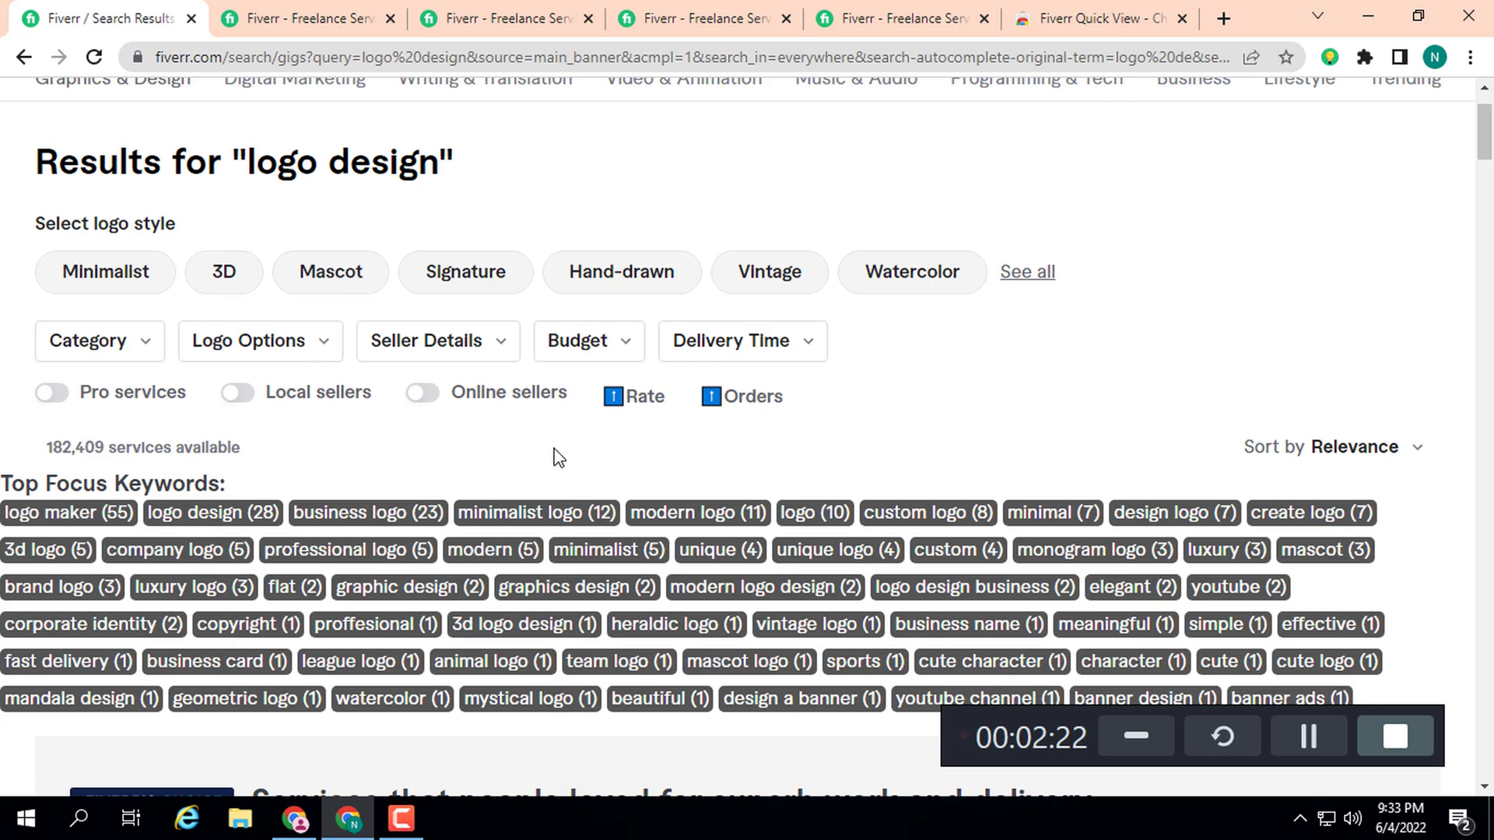
pyautogui.scroll(-1, 241, 476)
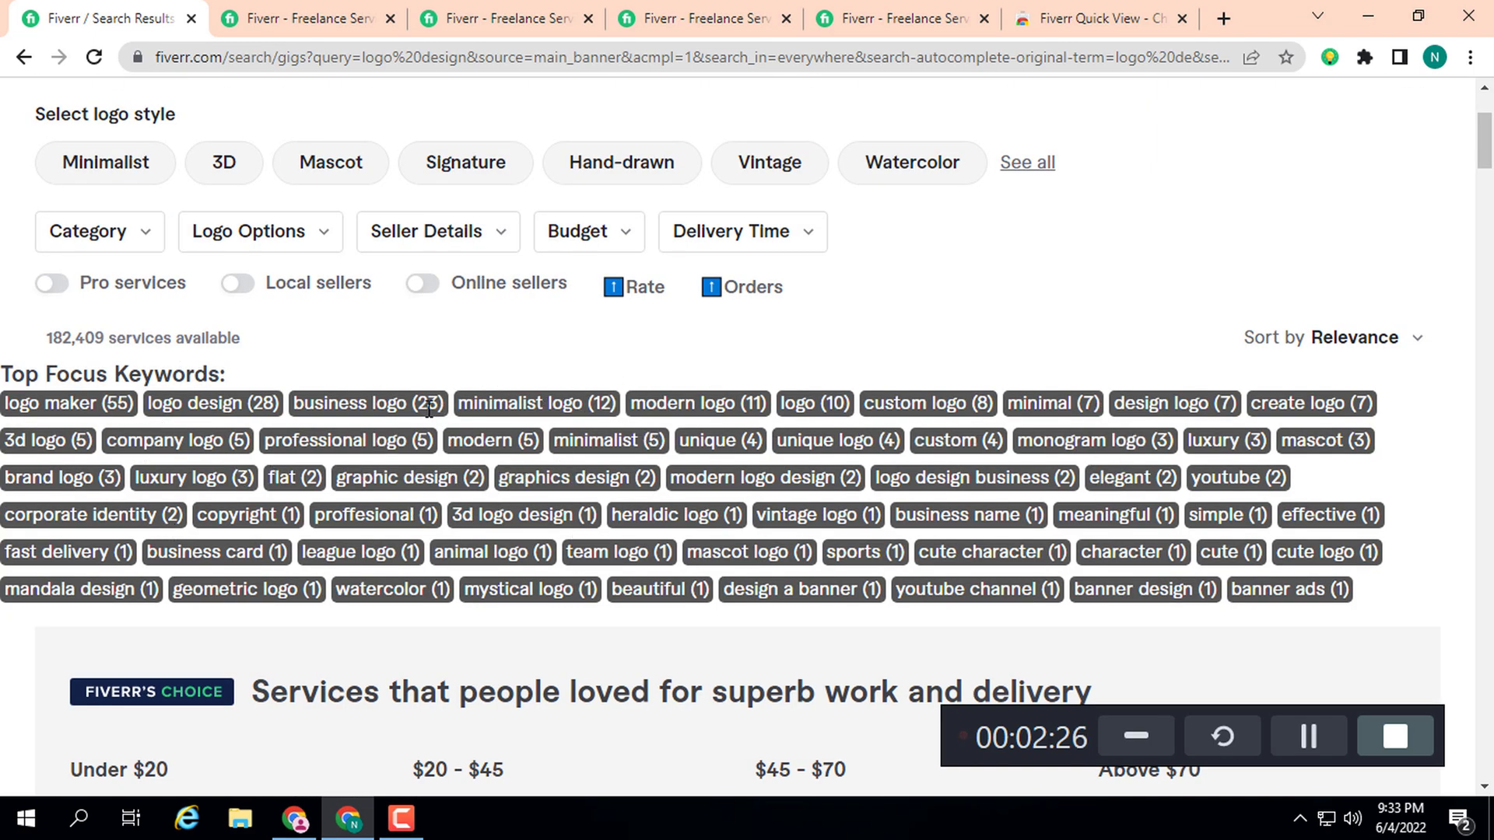
pyautogui.scroll(-1, 441, 393)
pyautogui.scroll(4, 467, 396)
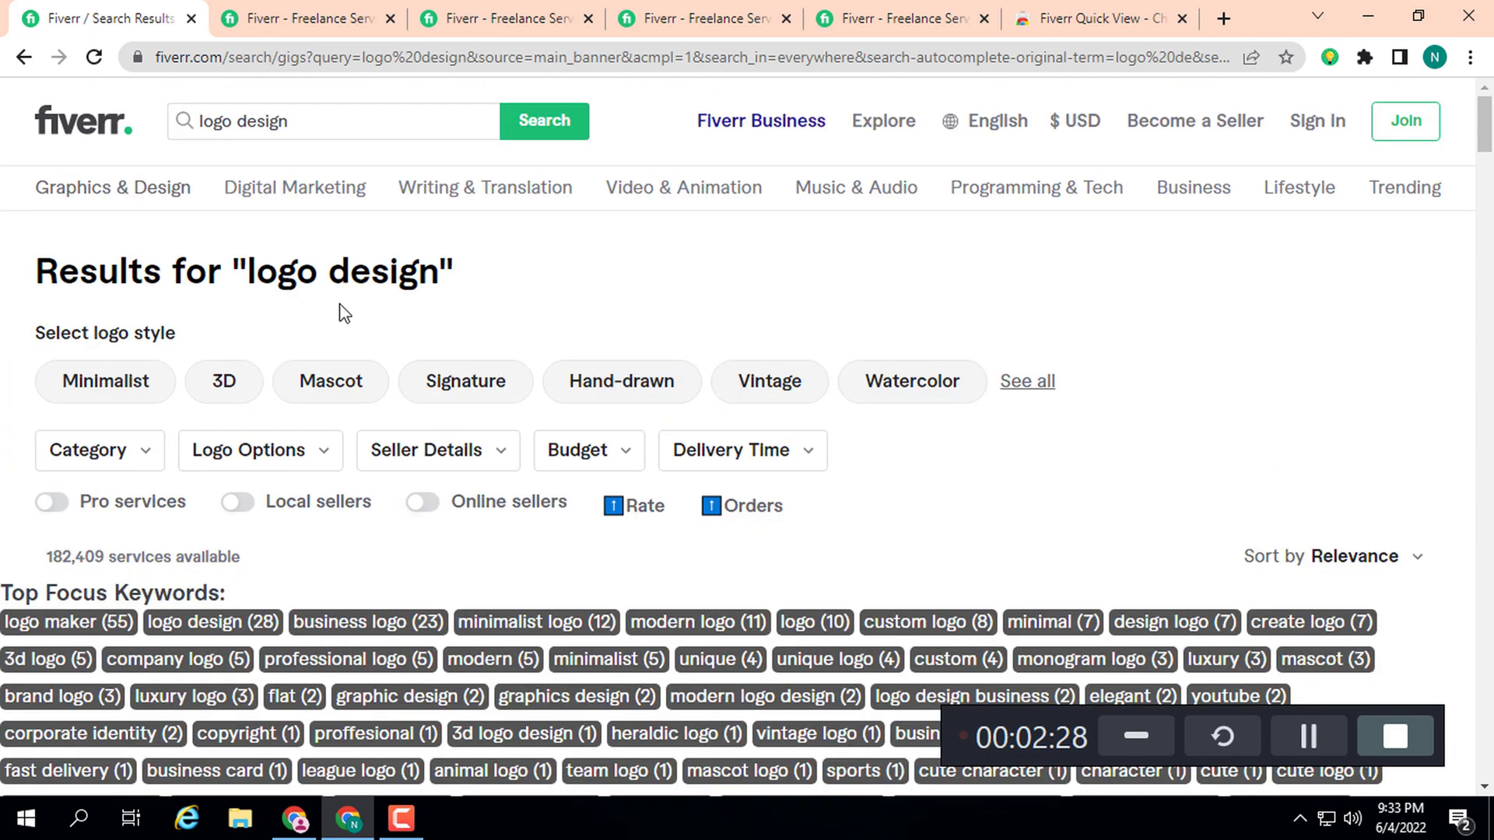
pyautogui.moveTo(109, 565)
pyautogui.scroll(-1, 310, 540)
pyautogui.scroll(-2, 310, 540)
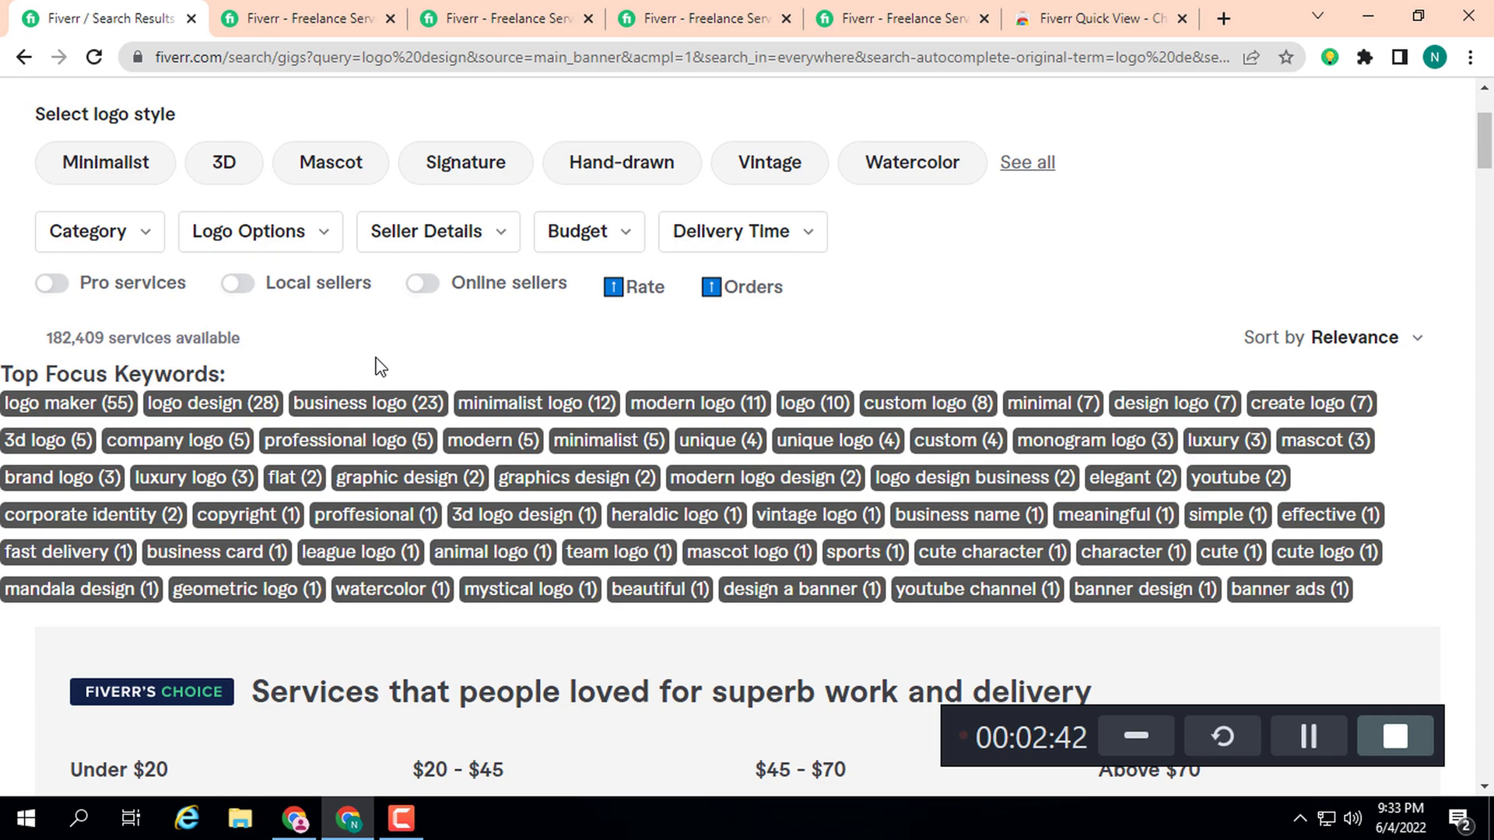
pyautogui.scroll(-1, 260, 350)
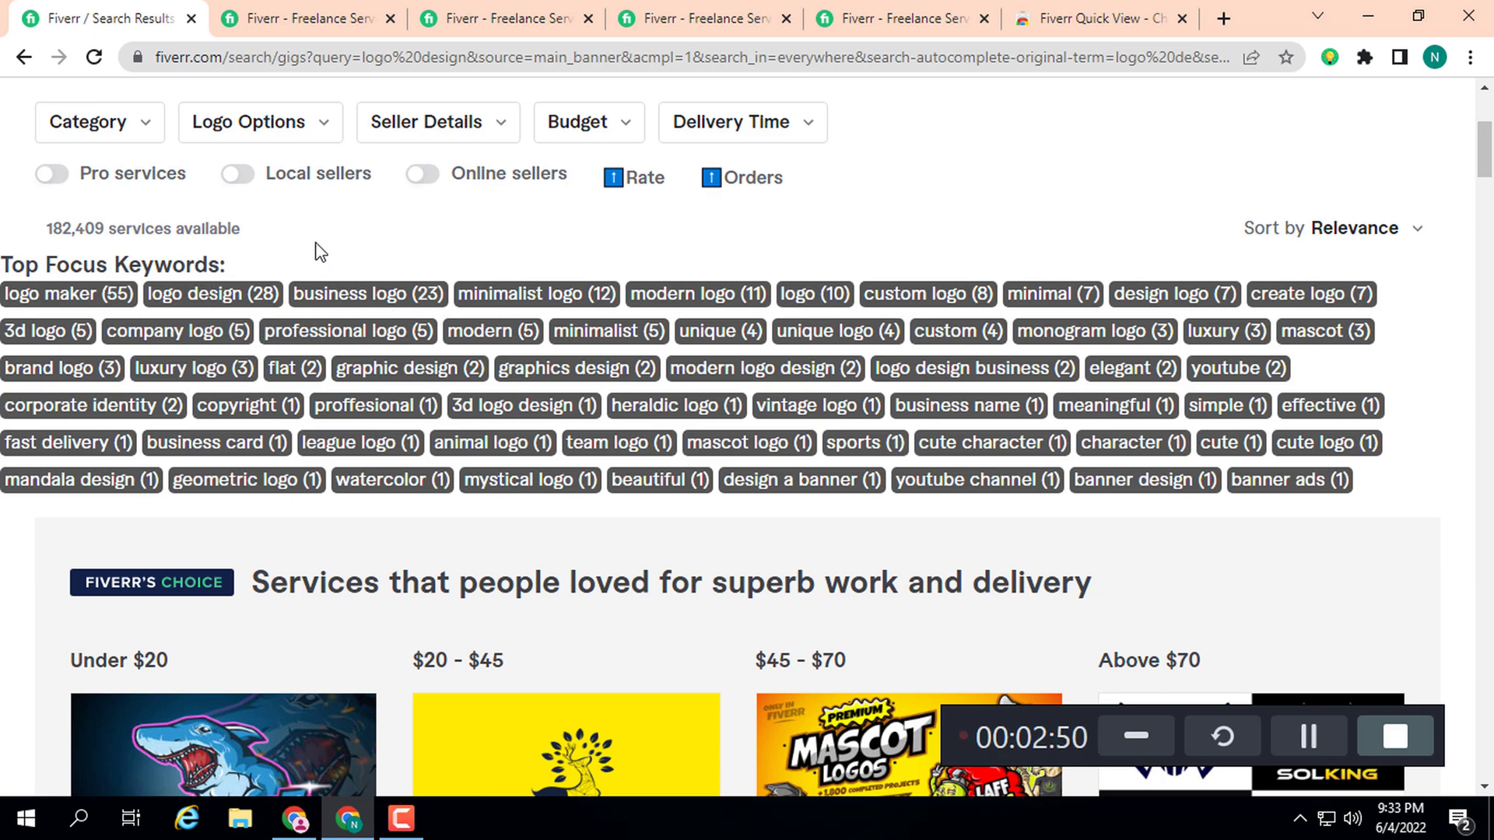
# - Copy the keyword "business logo" without its count from the Top Focus Keywords list
pyautogui.tripleClick(360, 294)
pyautogui.rightClick(360, 294)
pyautogui.click(389, 307)
pyautogui.click(359, 294)
pyautogui.moveTo(411, 296); pyautogui.dragTo(296, 299)
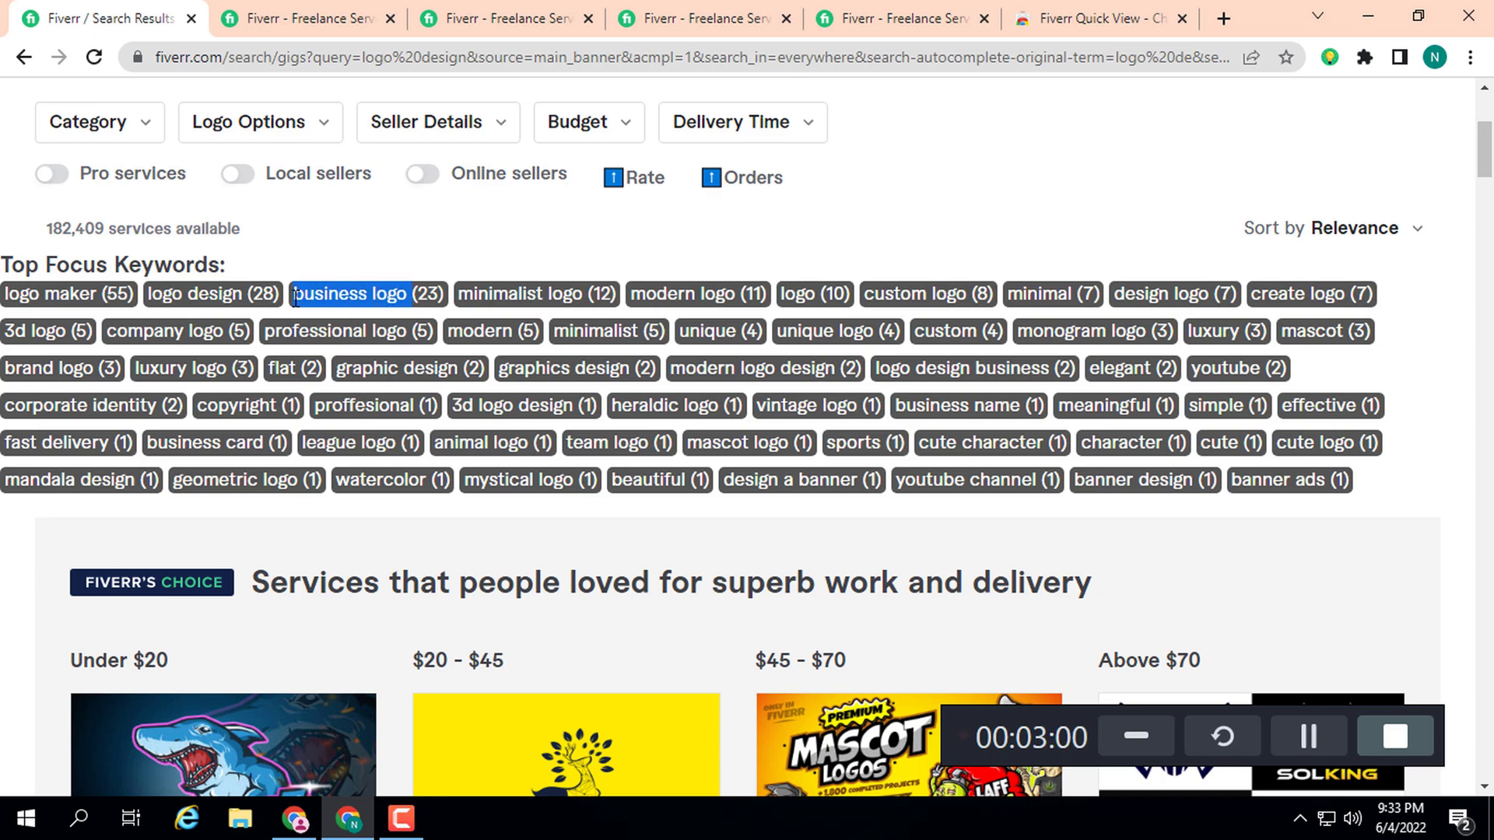
pyautogui.rightClick(330, 291)
pyautogui.click(389, 307)
# - Examine the tags, ratings, orders and favorites shown on the logo design gigs, and return to the Top Focus Keywords
pyautogui.scroll(-4, 376, 312)
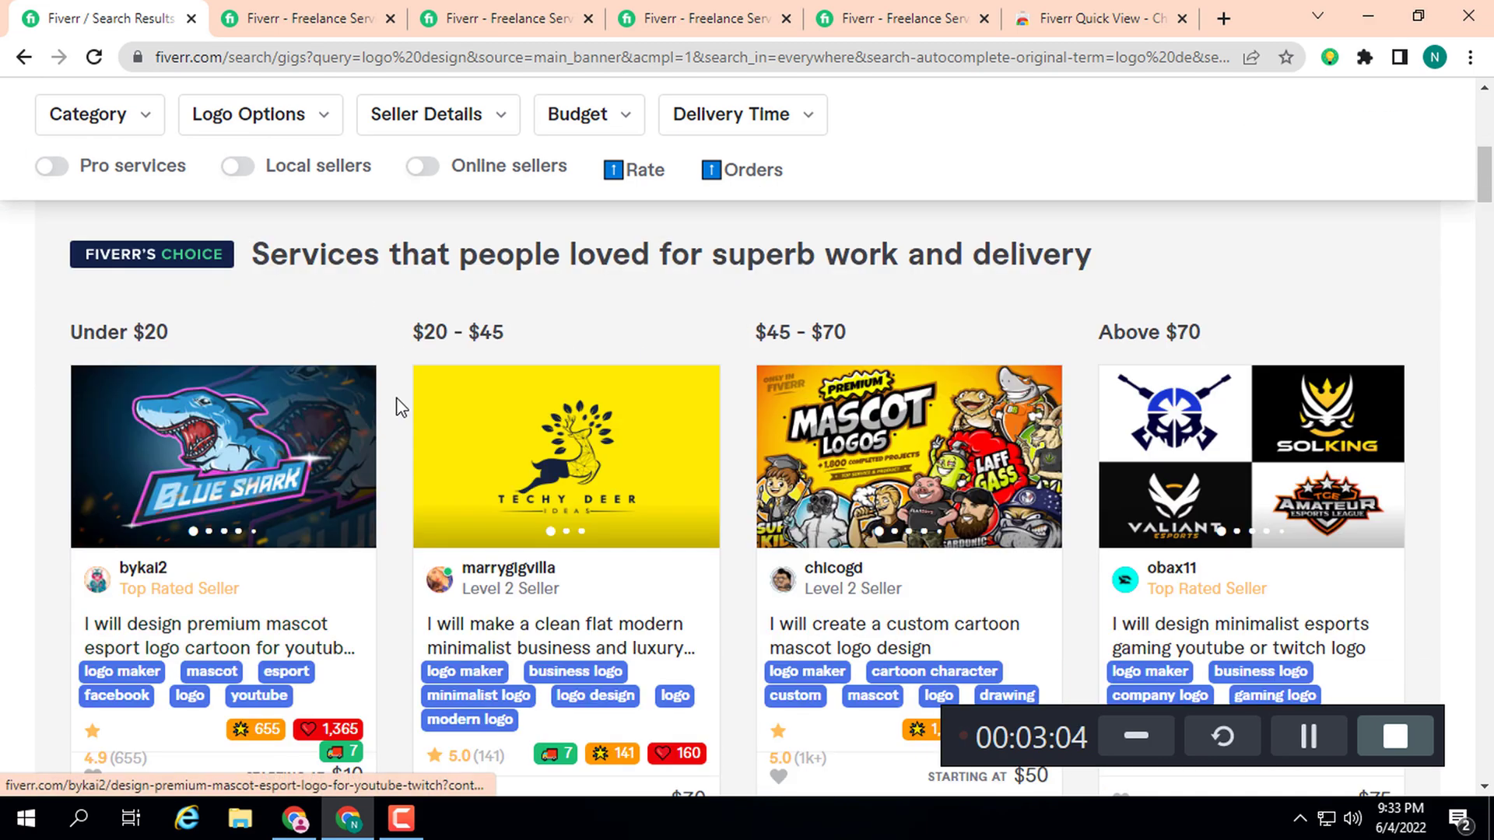
pyautogui.scroll(-3, 397, 401)
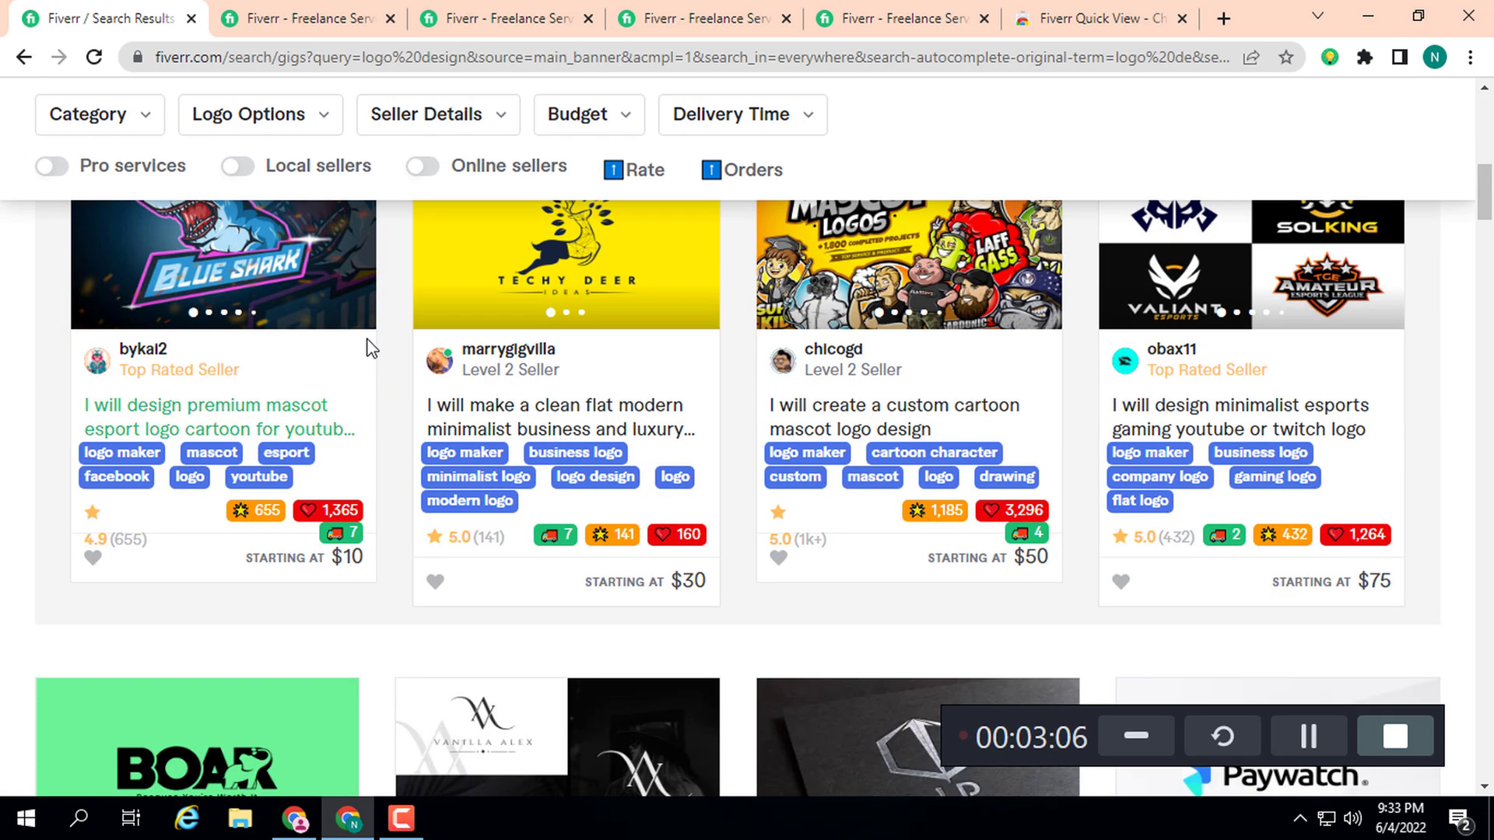
pyautogui.scroll(-1, 24, 574)
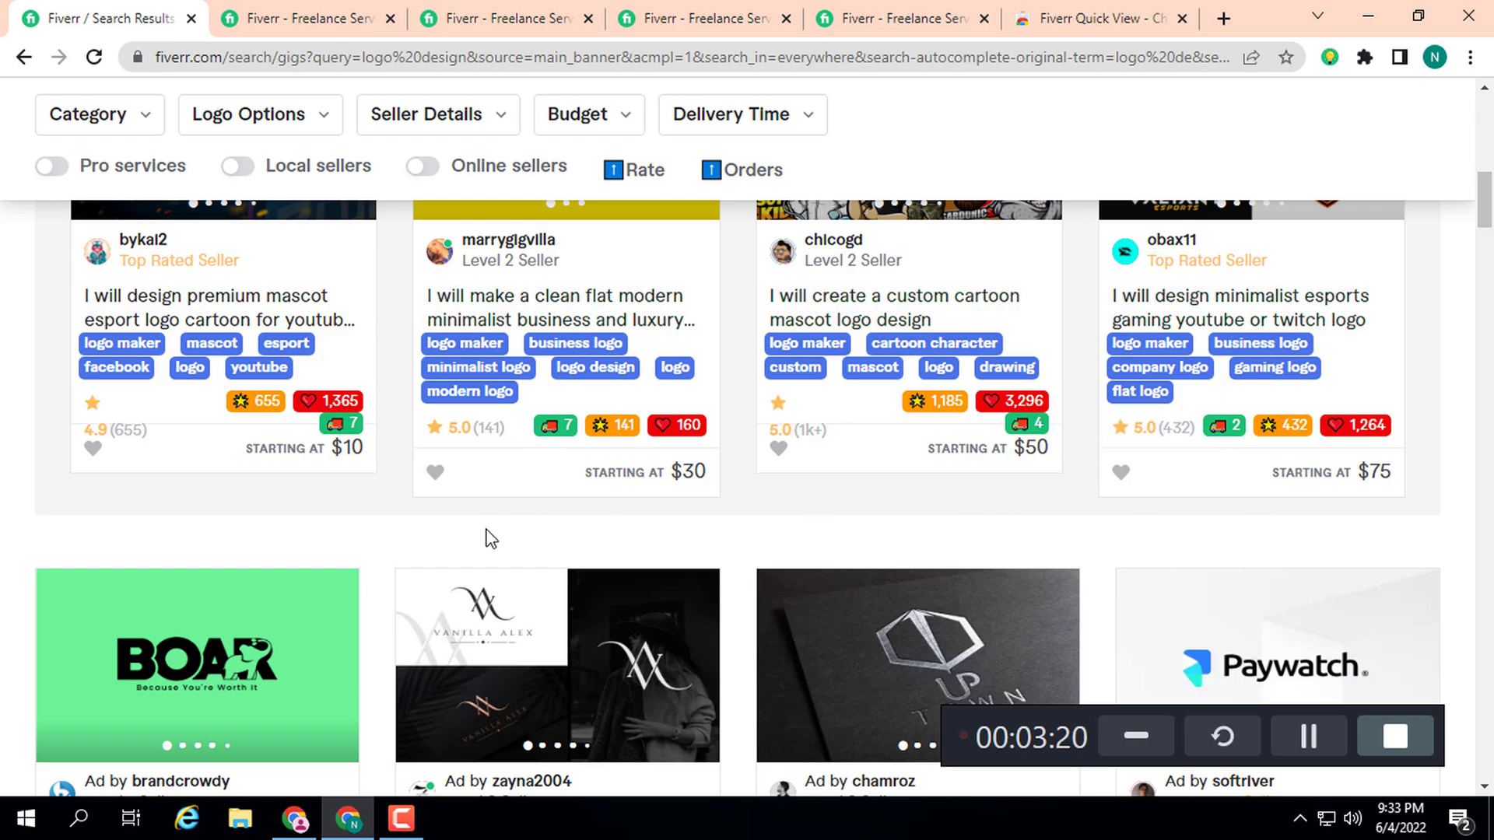
pyautogui.scroll(-5, 492, 527)
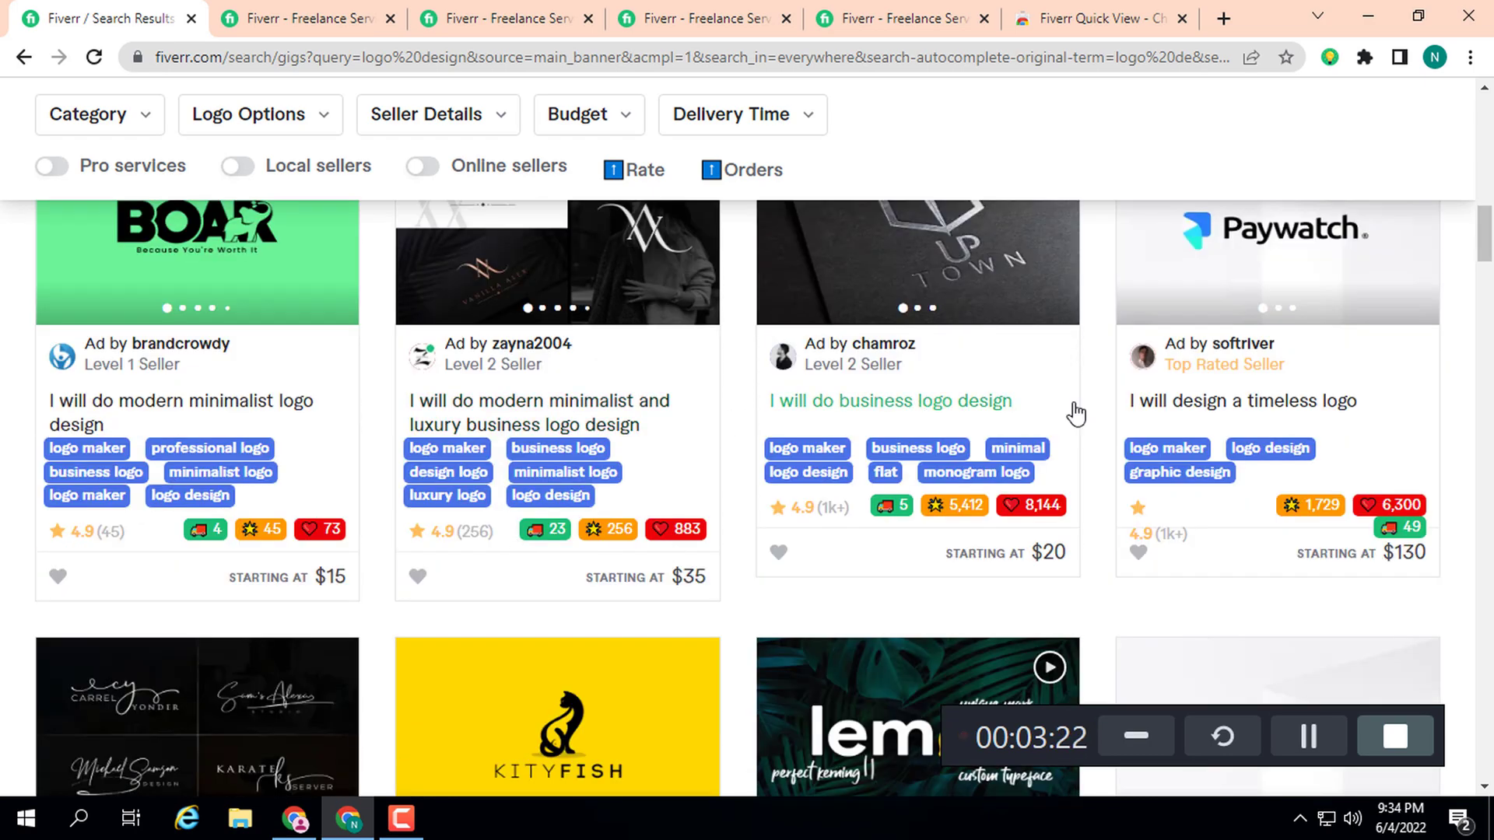
pyautogui.scroll(-3, 470, 600)
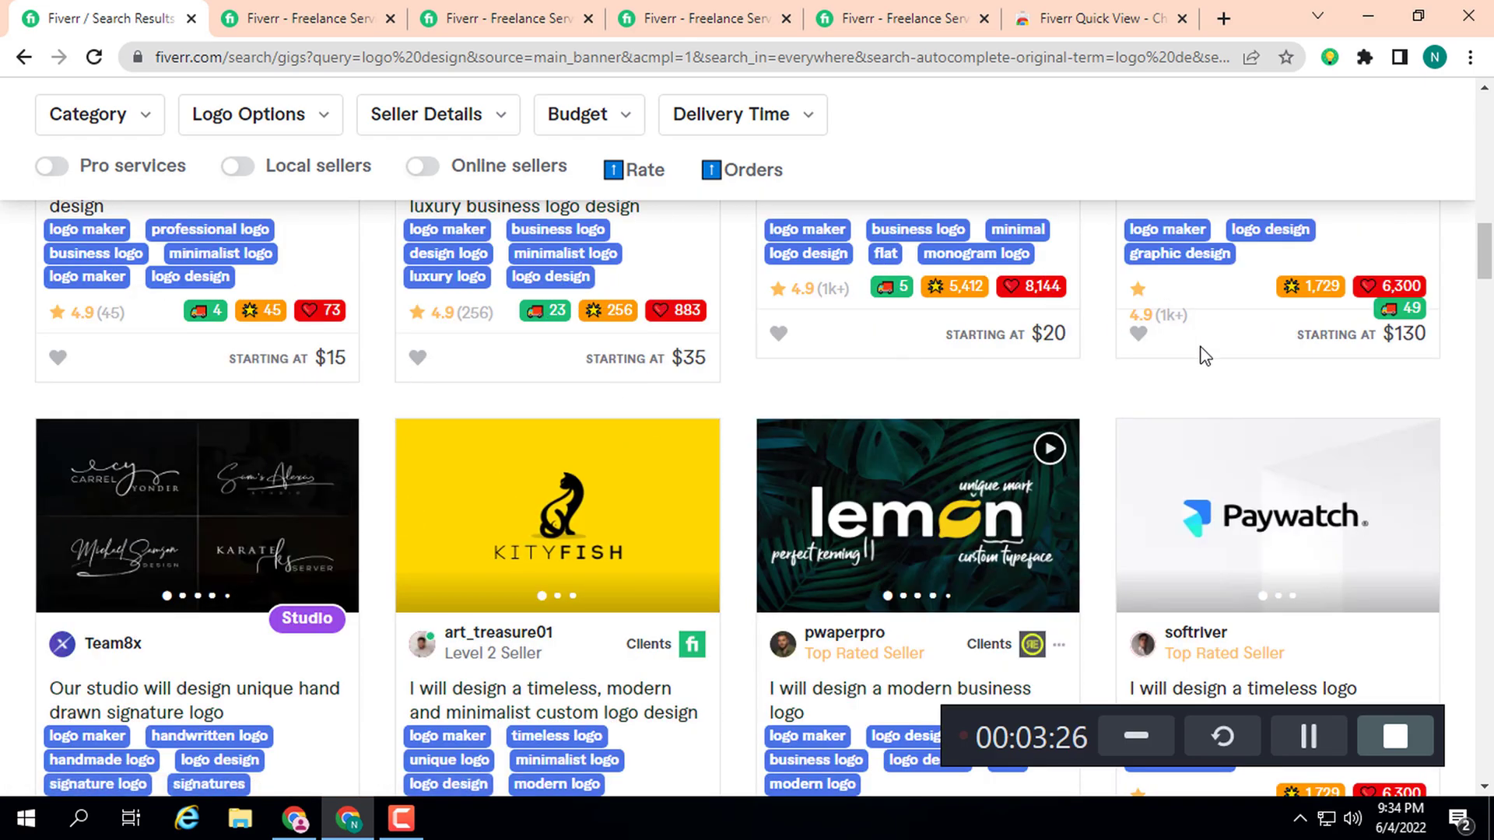
pyautogui.scroll(-3, 427, 387)
pyautogui.scroll(-2, 381, 409)
pyautogui.scroll(3, 382, 408)
pyautogui.scroll(10, 381, 404)
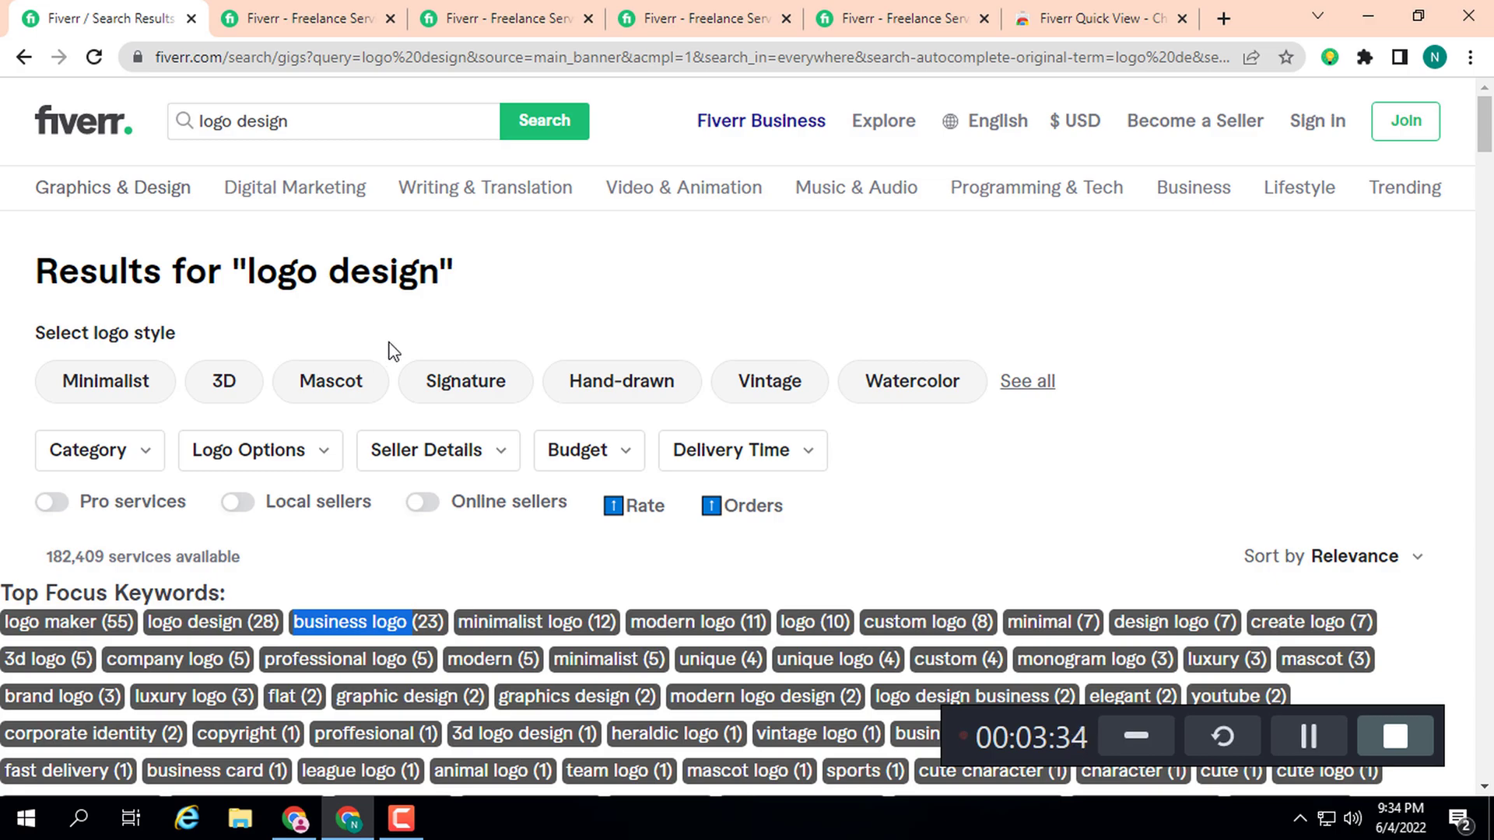
pyautogui.scroll(-1, 550, 326)
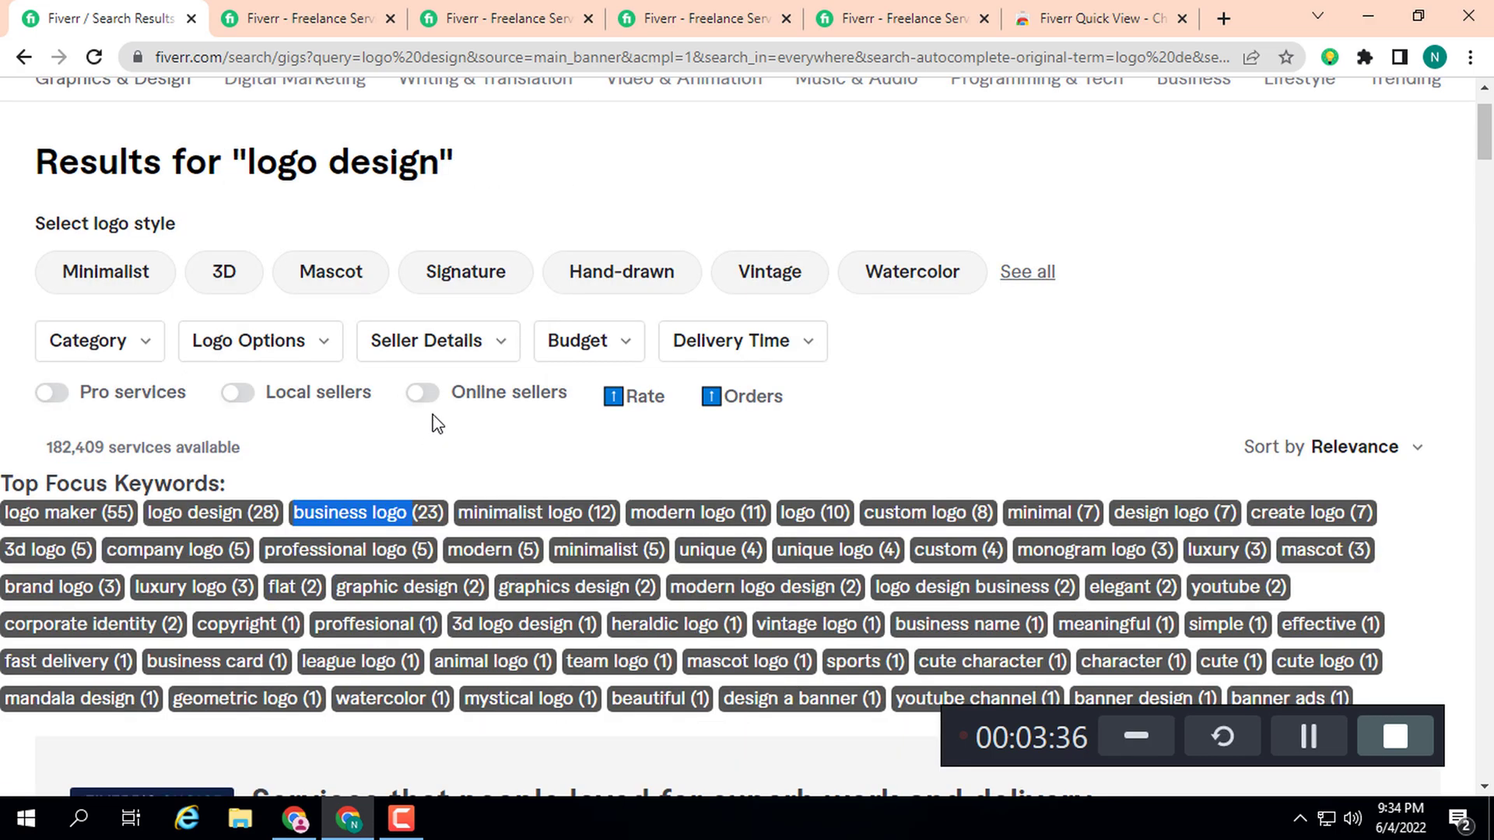
# - Search Fiverr for the copied keyword "business logo" from the unused Fiverr home page next to the "logo design" results
pyautogui.click(309, 24)
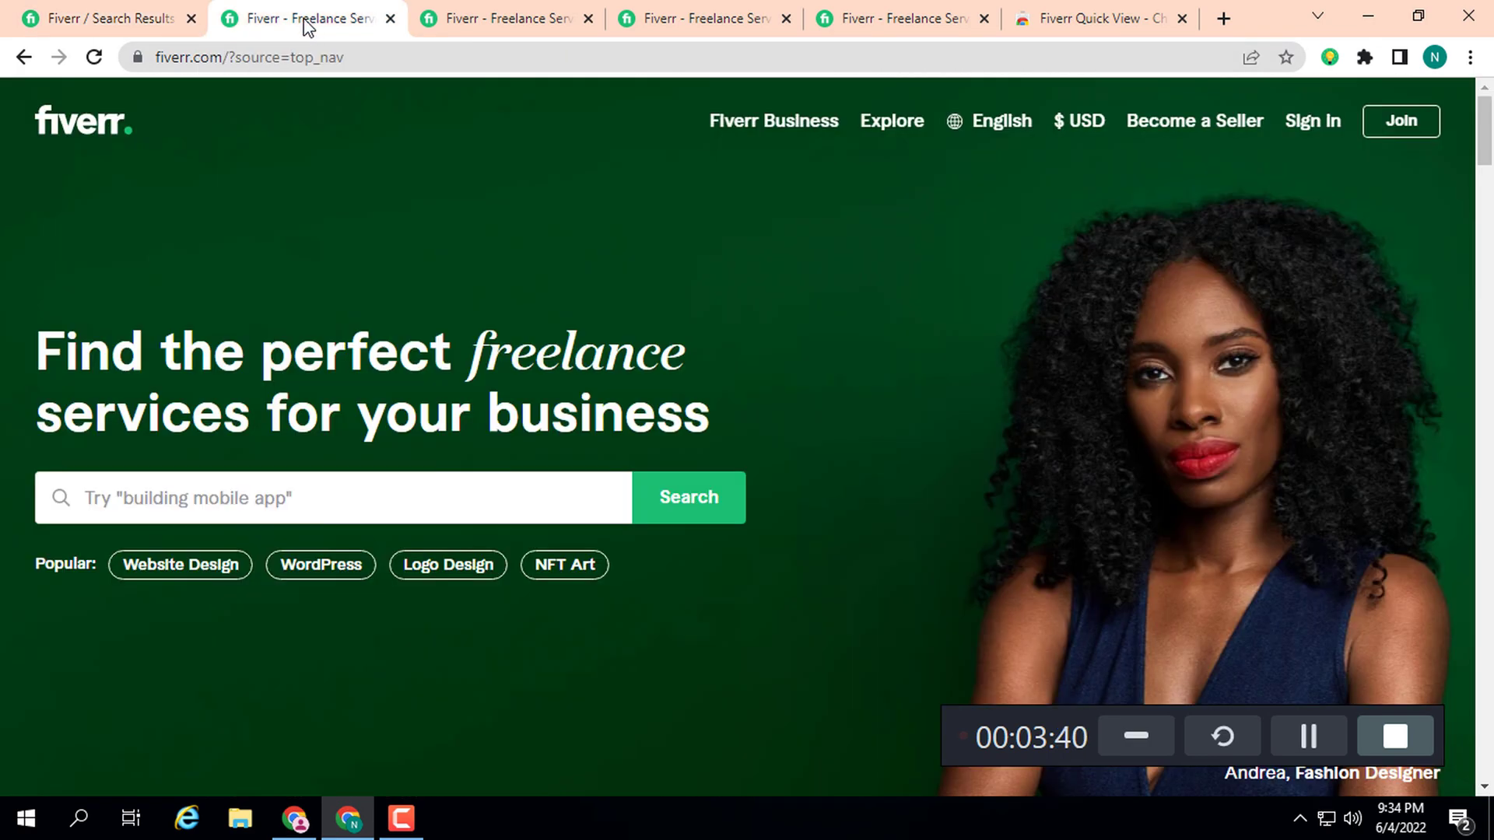
pyautogui.rightClick(111, 493)
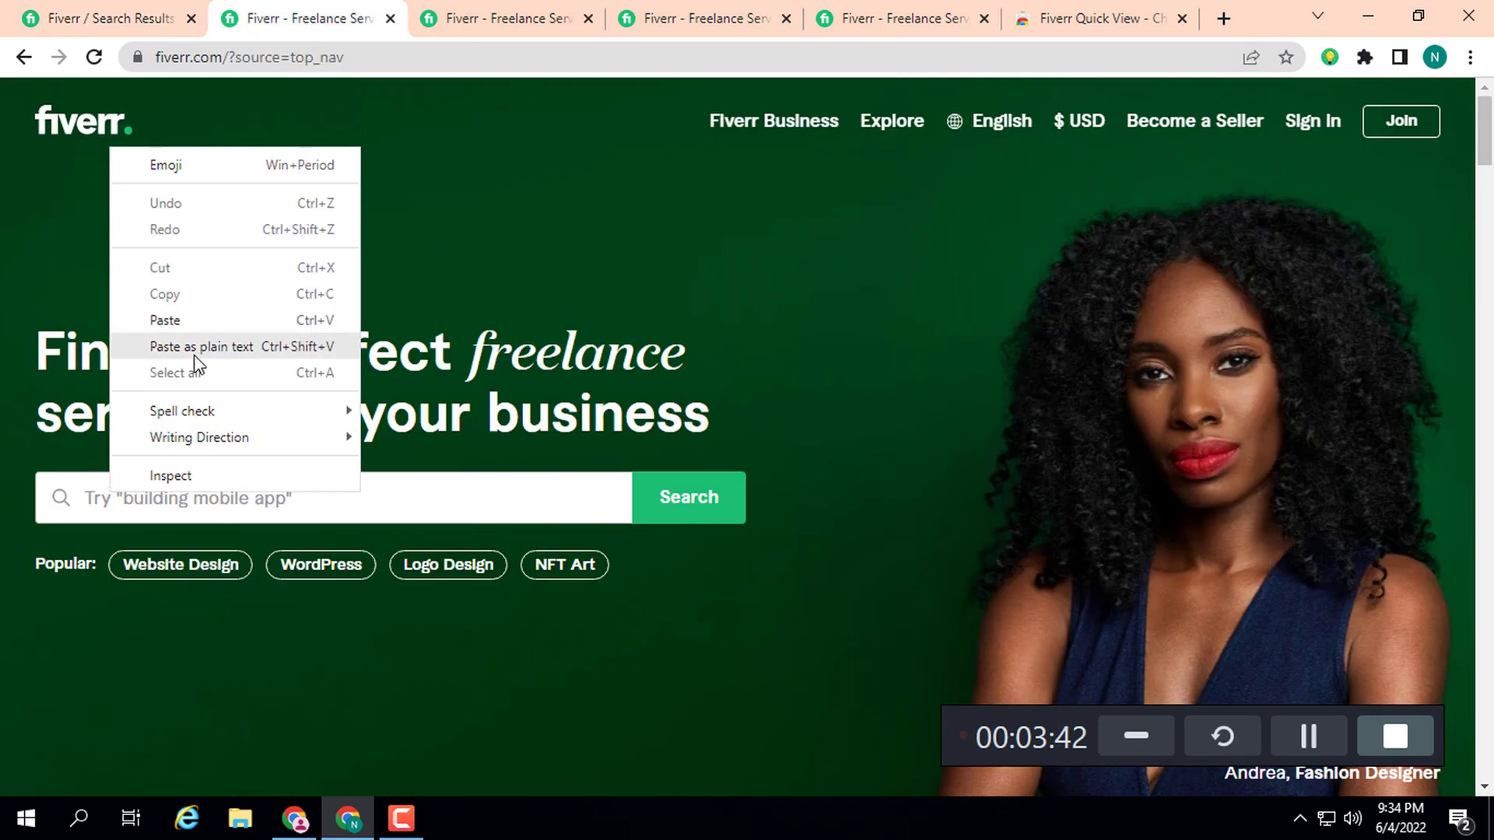
pyautogui.click(194, 320)
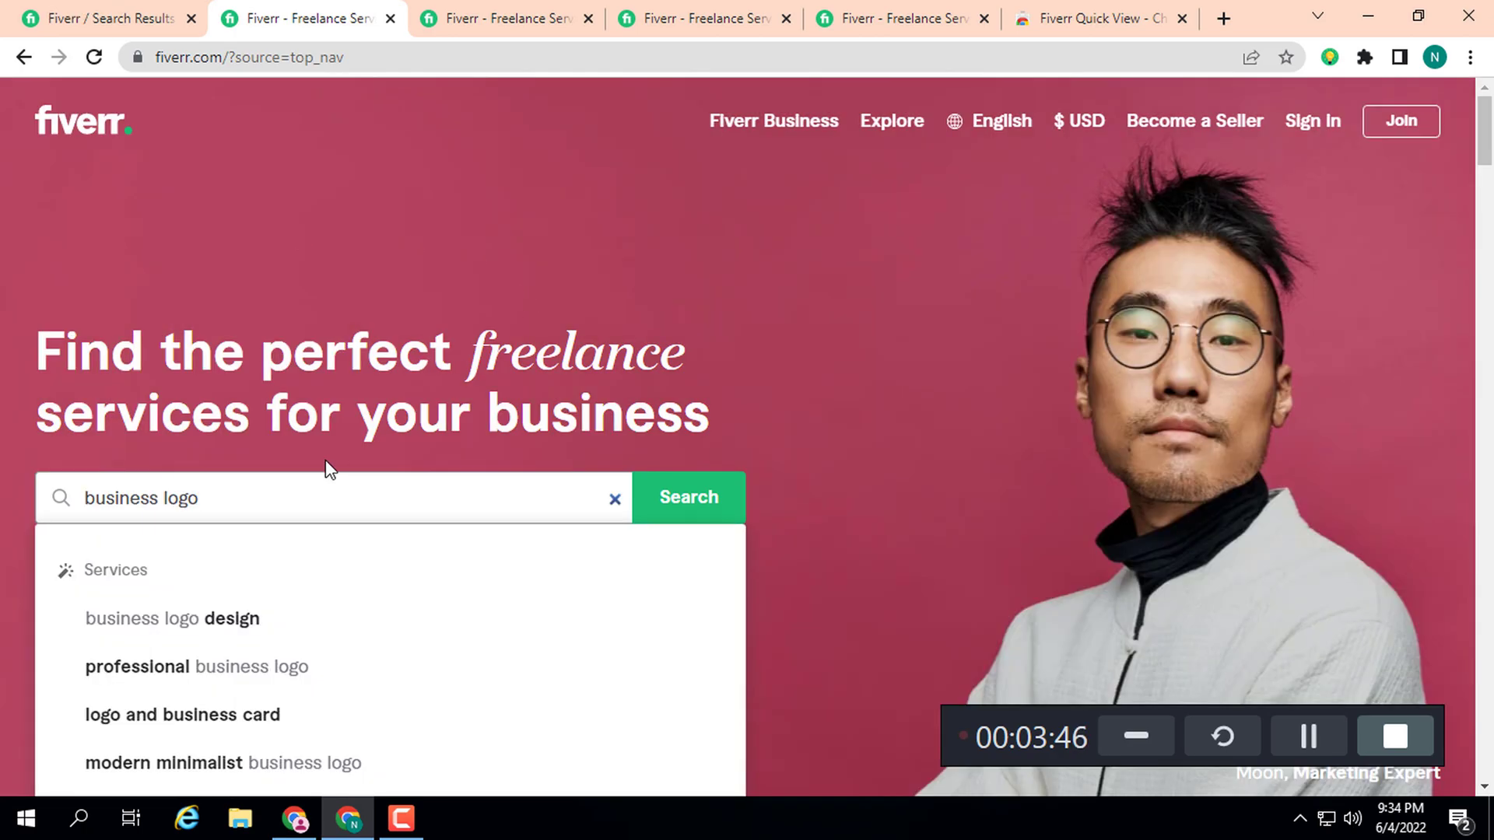
pyautogui.click(691, 499)
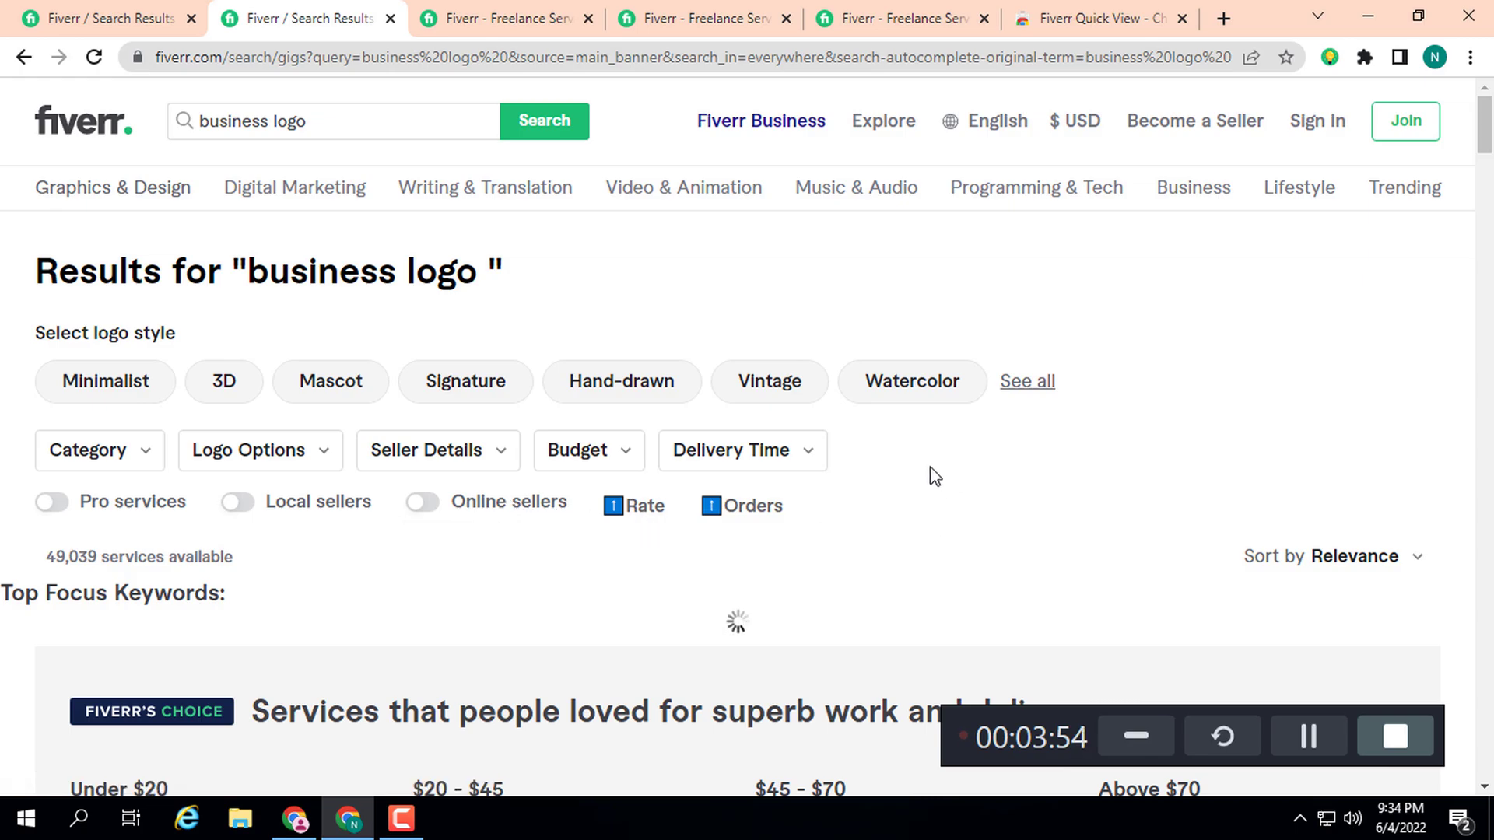
# - Examine the number of available services and the tags, ratings, orders and favorites of the "business logo" gigs
pyautogui.scroll(-1, 931, 475)
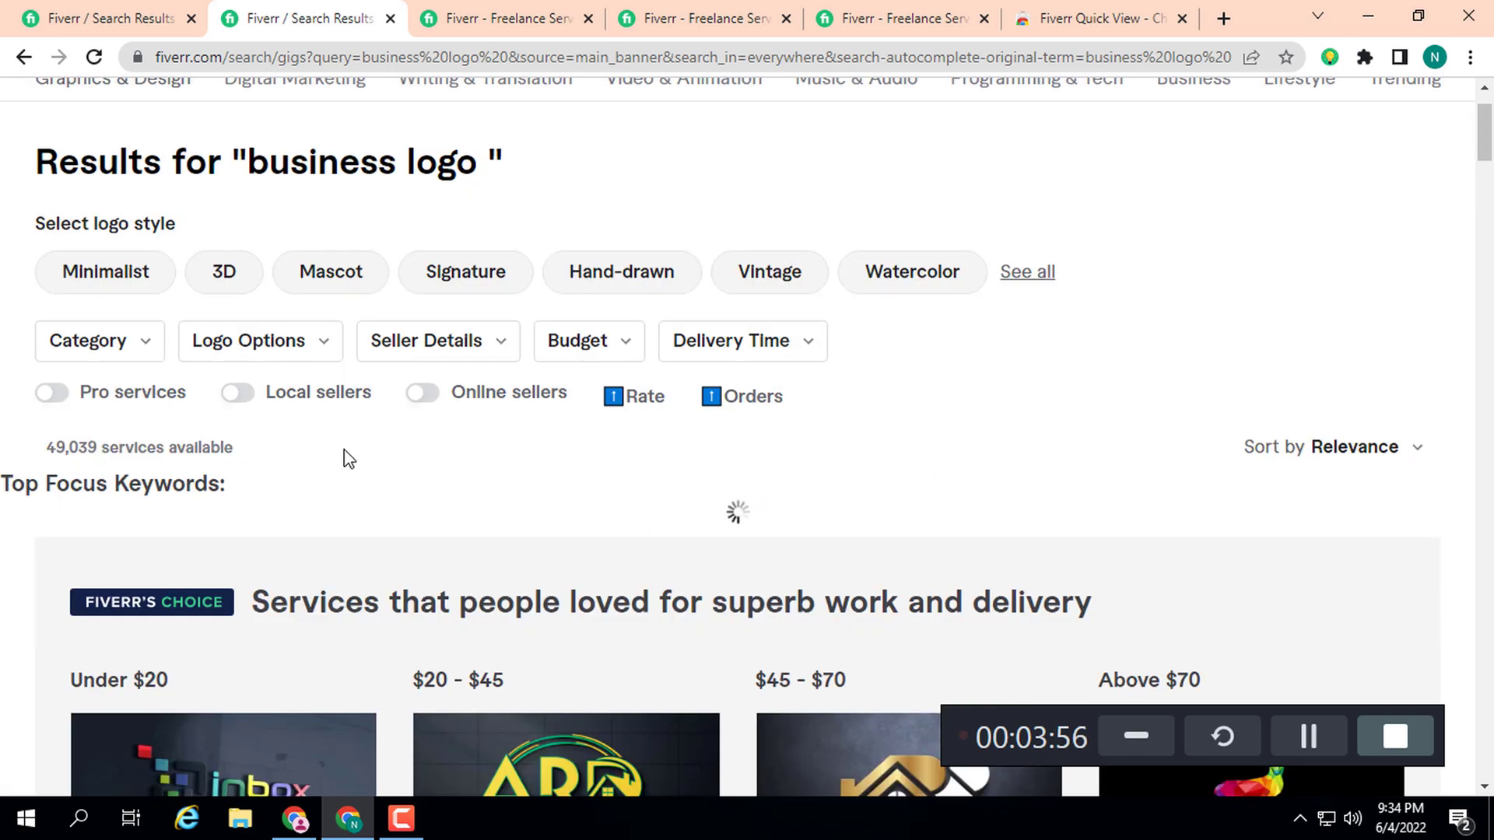
pyautogui.scroll(1, 260, 470)
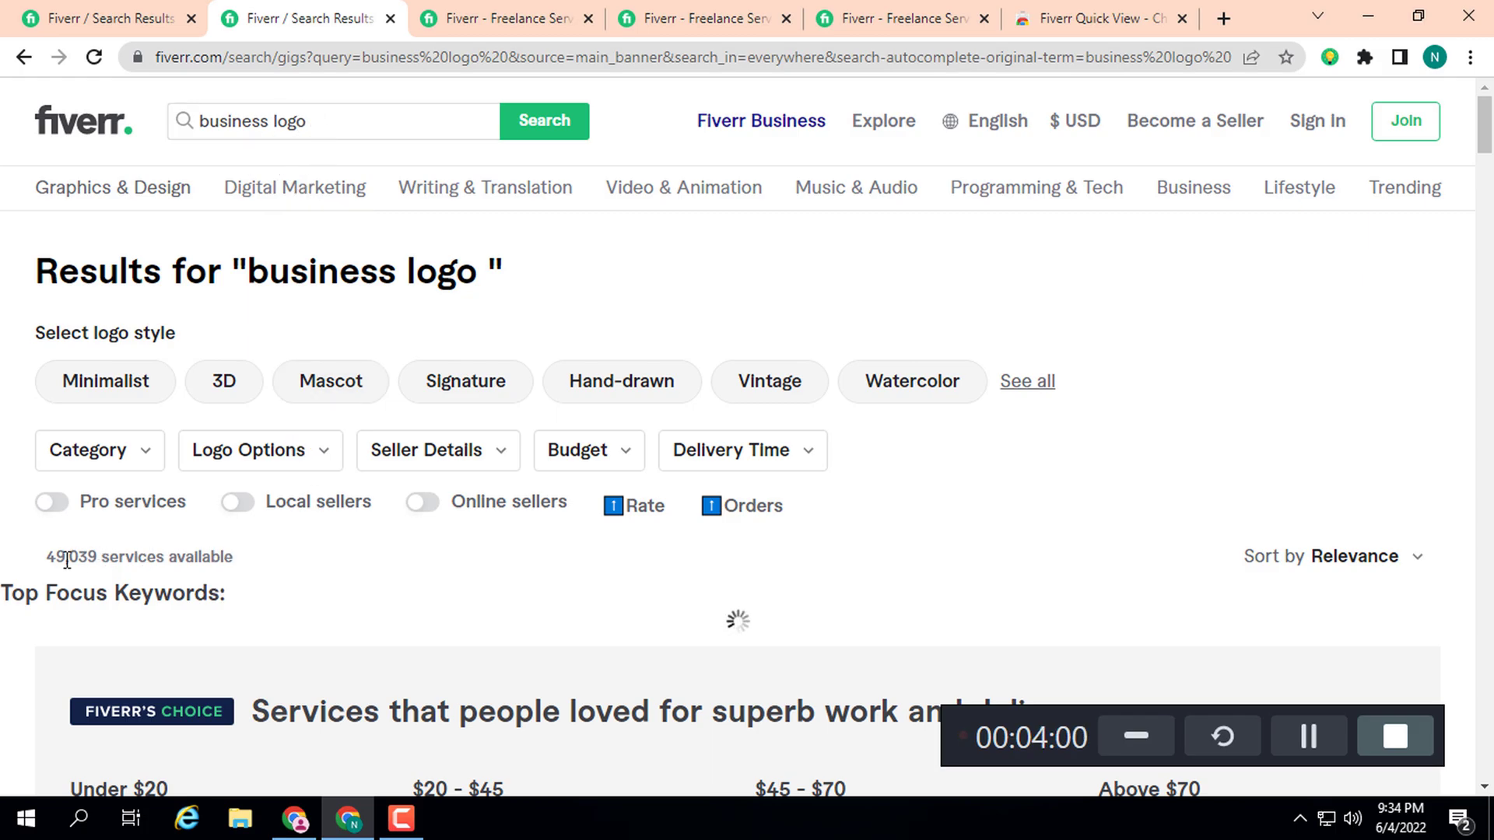
pyautogui.scroll(-5, 303, 603)
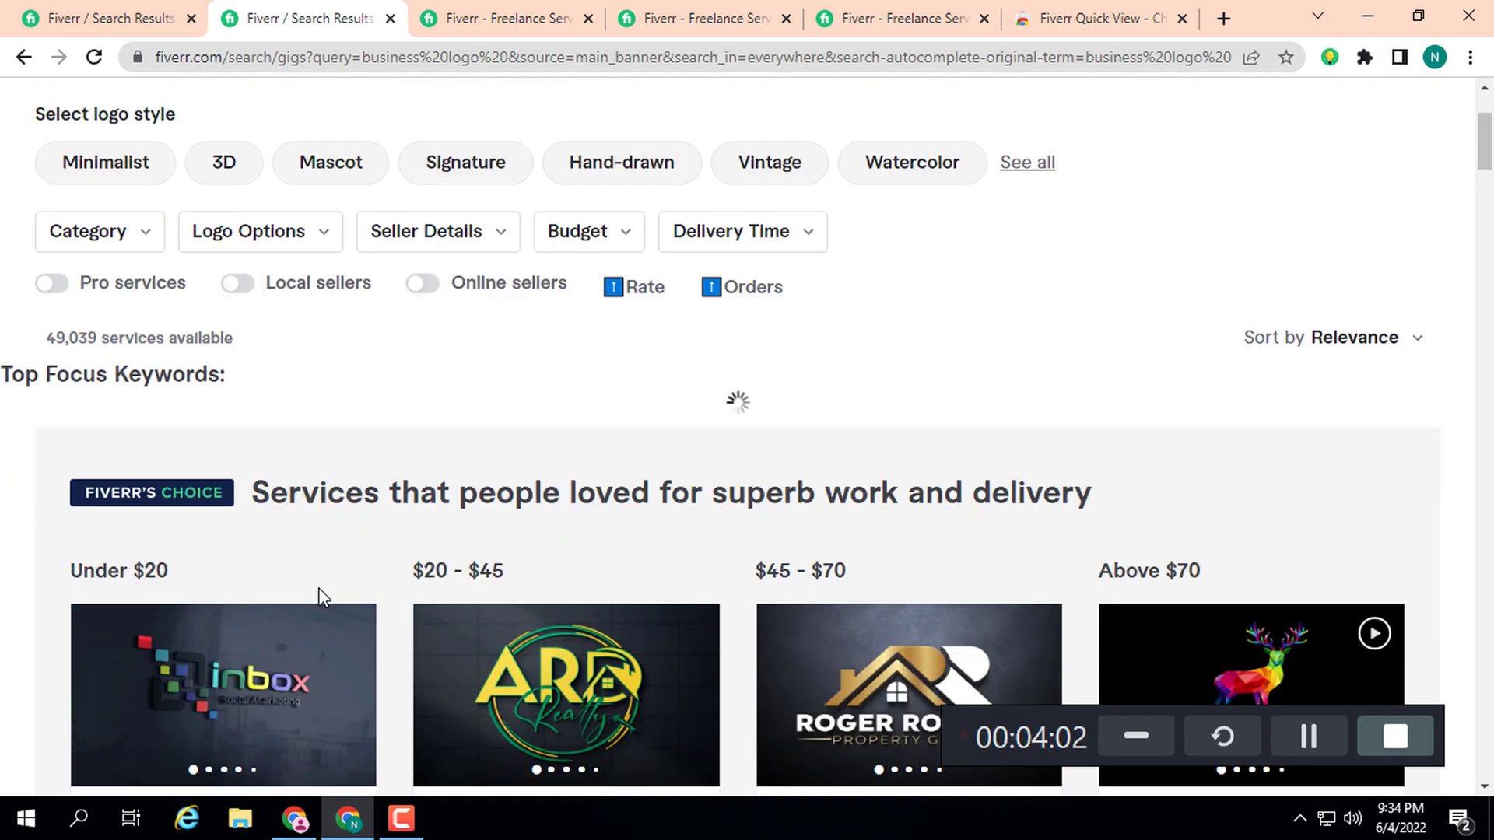
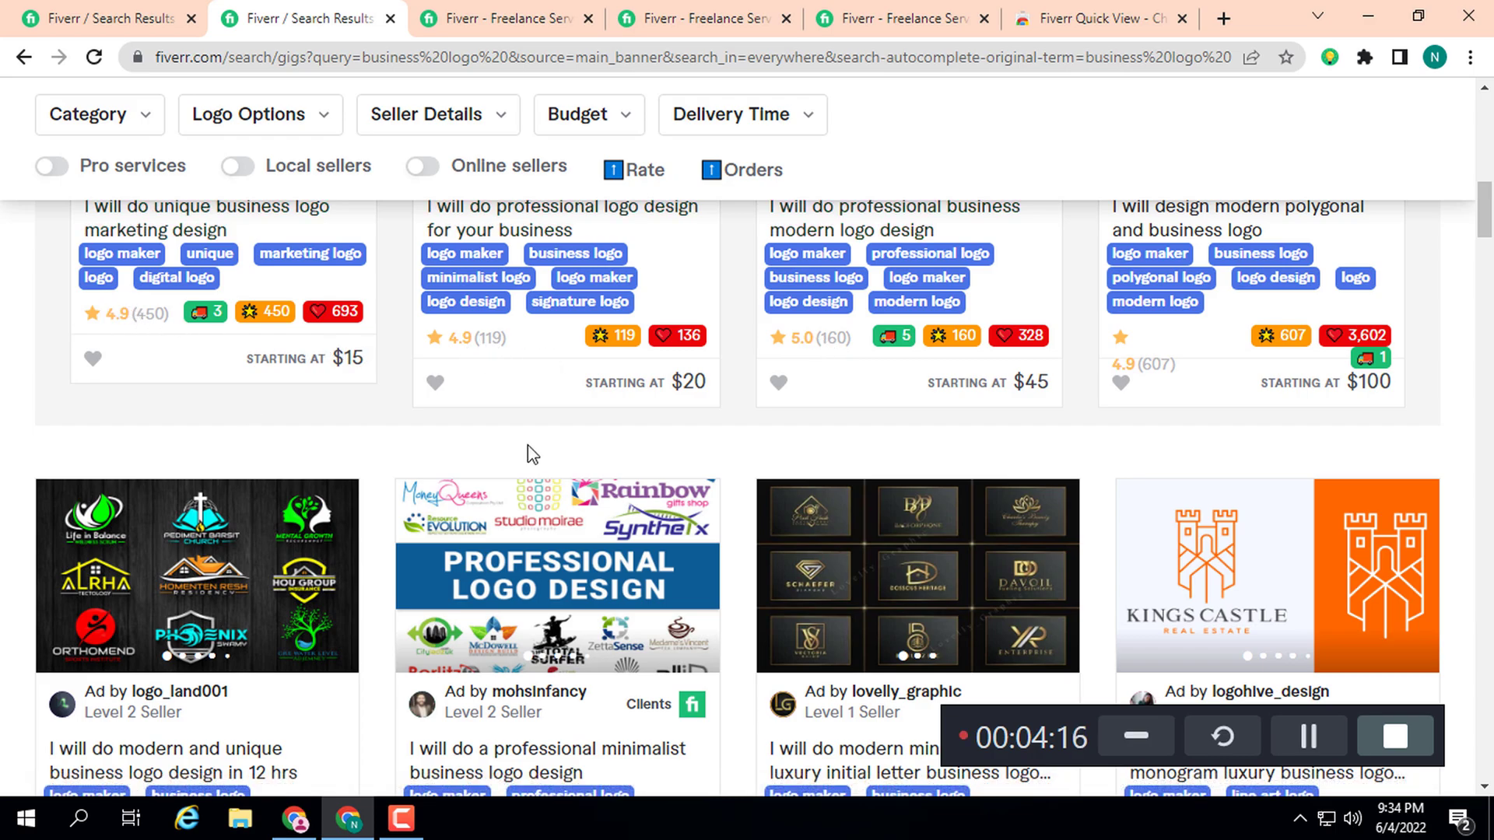
pyautogui.scroll(-5, 528, 448)
pyautogui.scroll(-3, 528, 448)
pyautogui.scroll(-3, 529, 455)
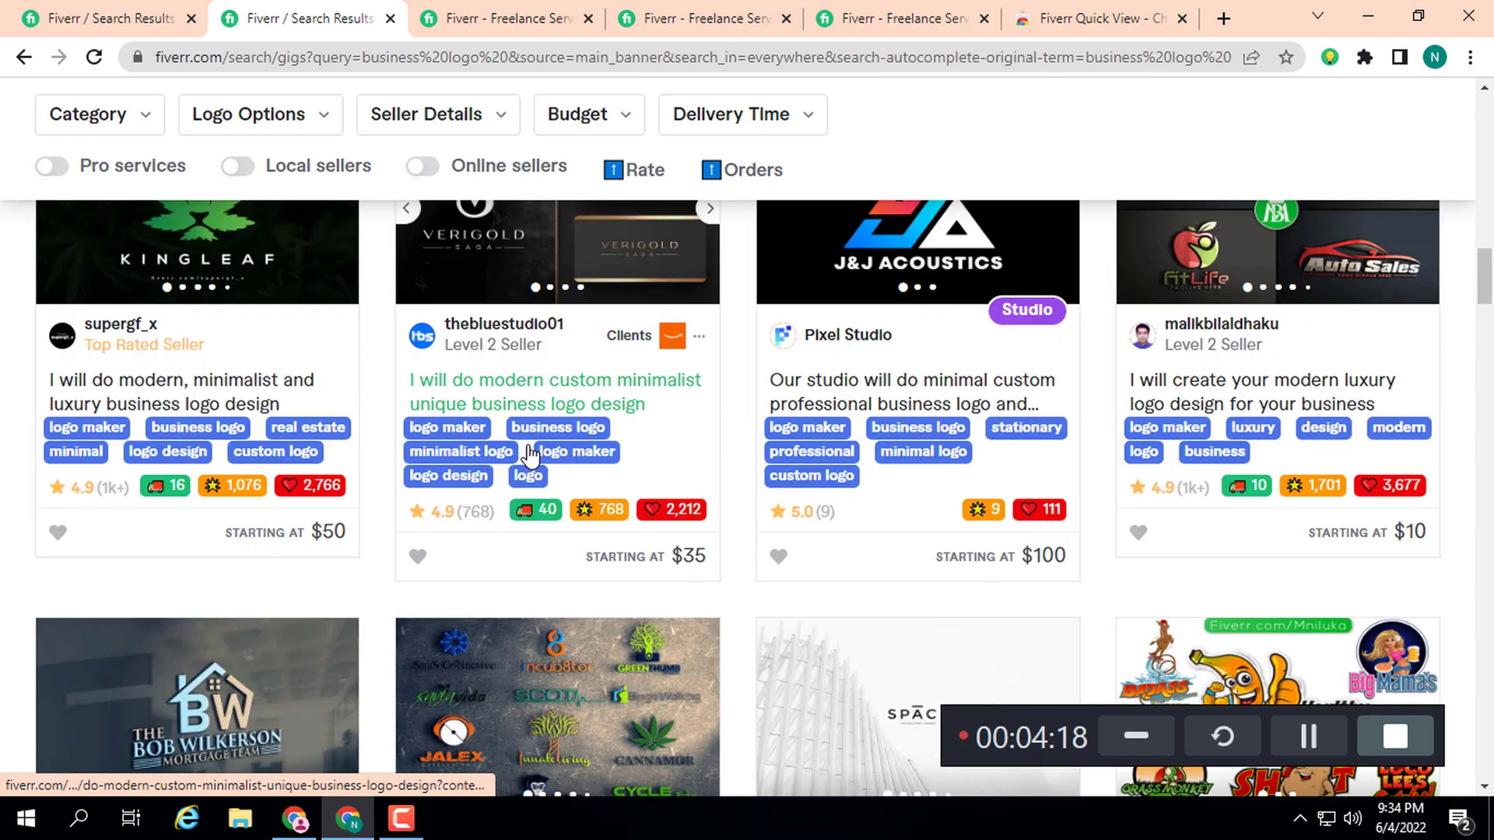
pyautogui.scroll(-1, 529, 453)
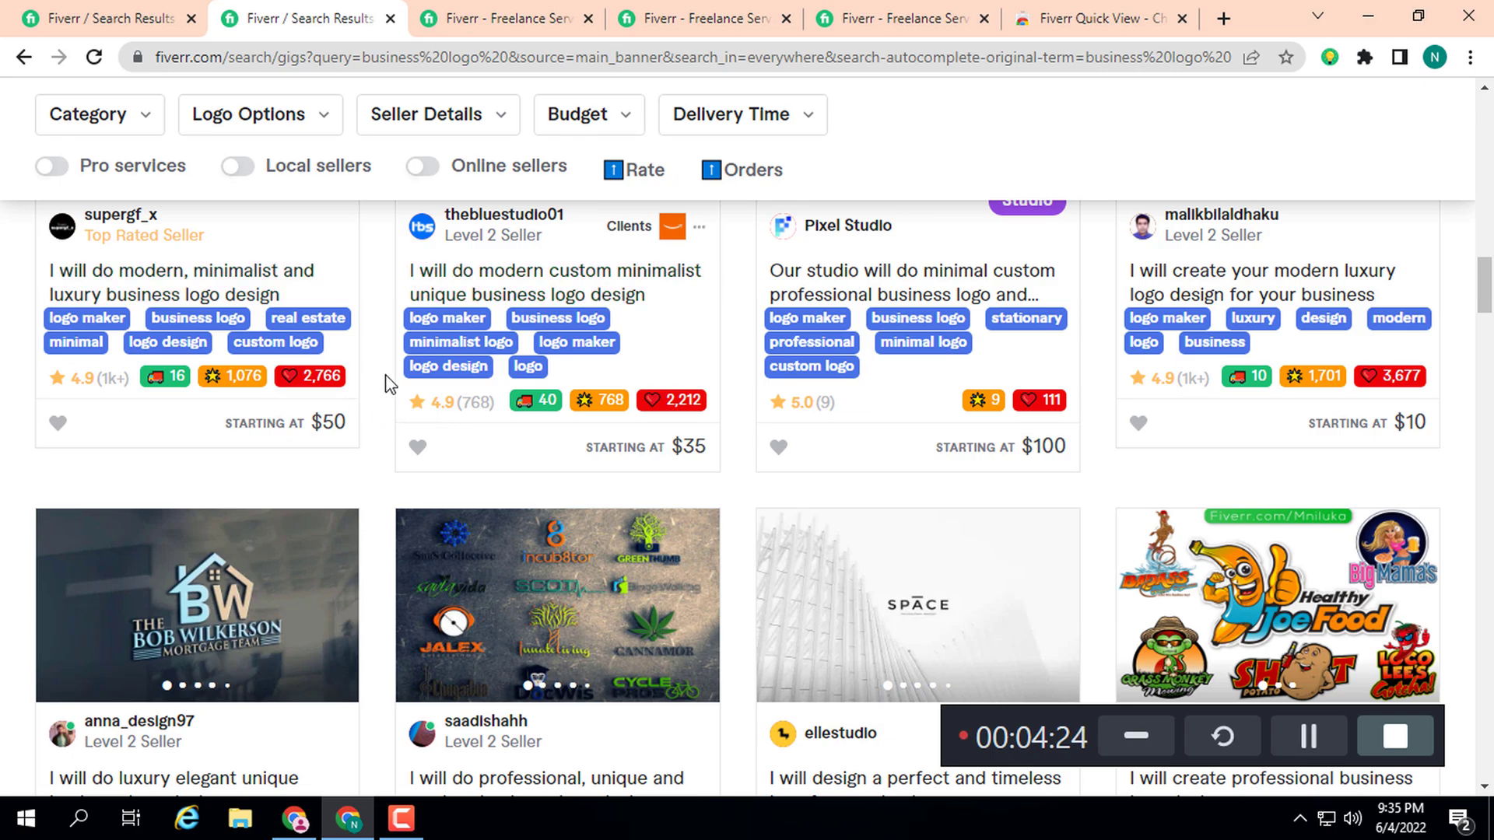
pyautogui.scroll(-8, 385, 490)
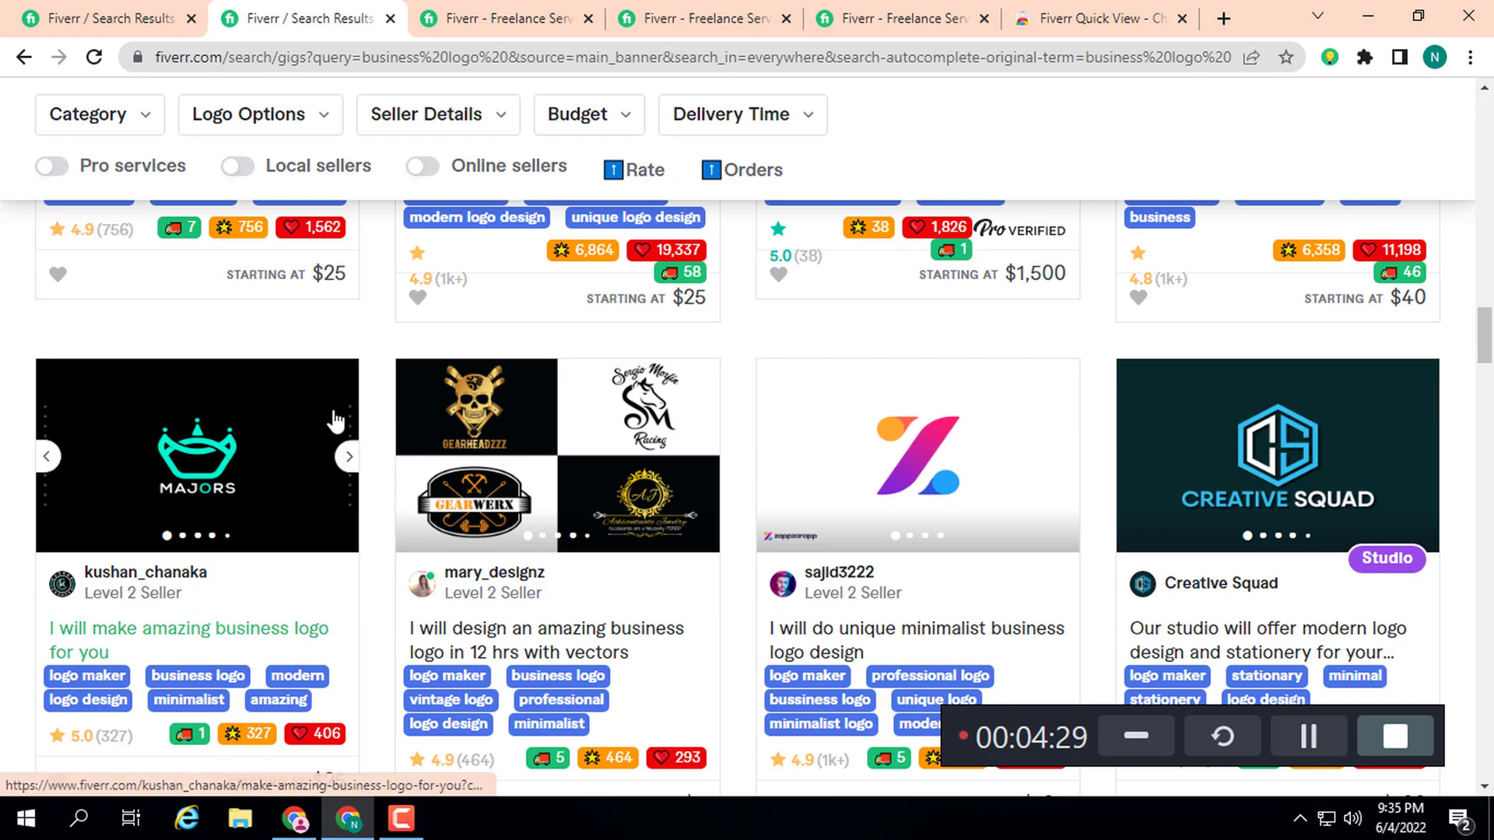
# - Copy the keyword "minimalist logo" without its count from the Top Focus Keywords of the "logo design" results
pyautogui.click(113, 18)
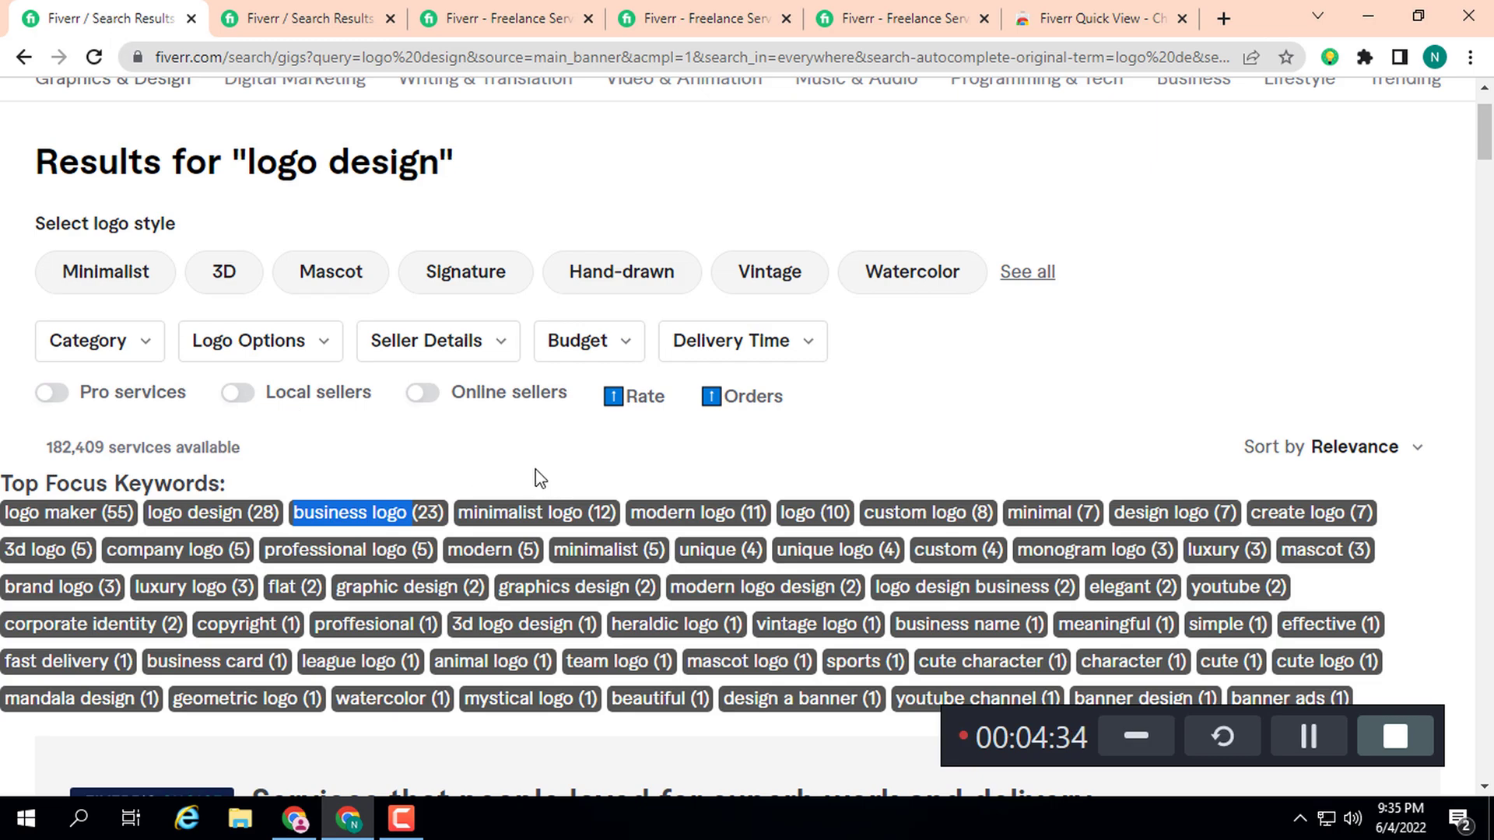
pyautogui.click(522, 516)
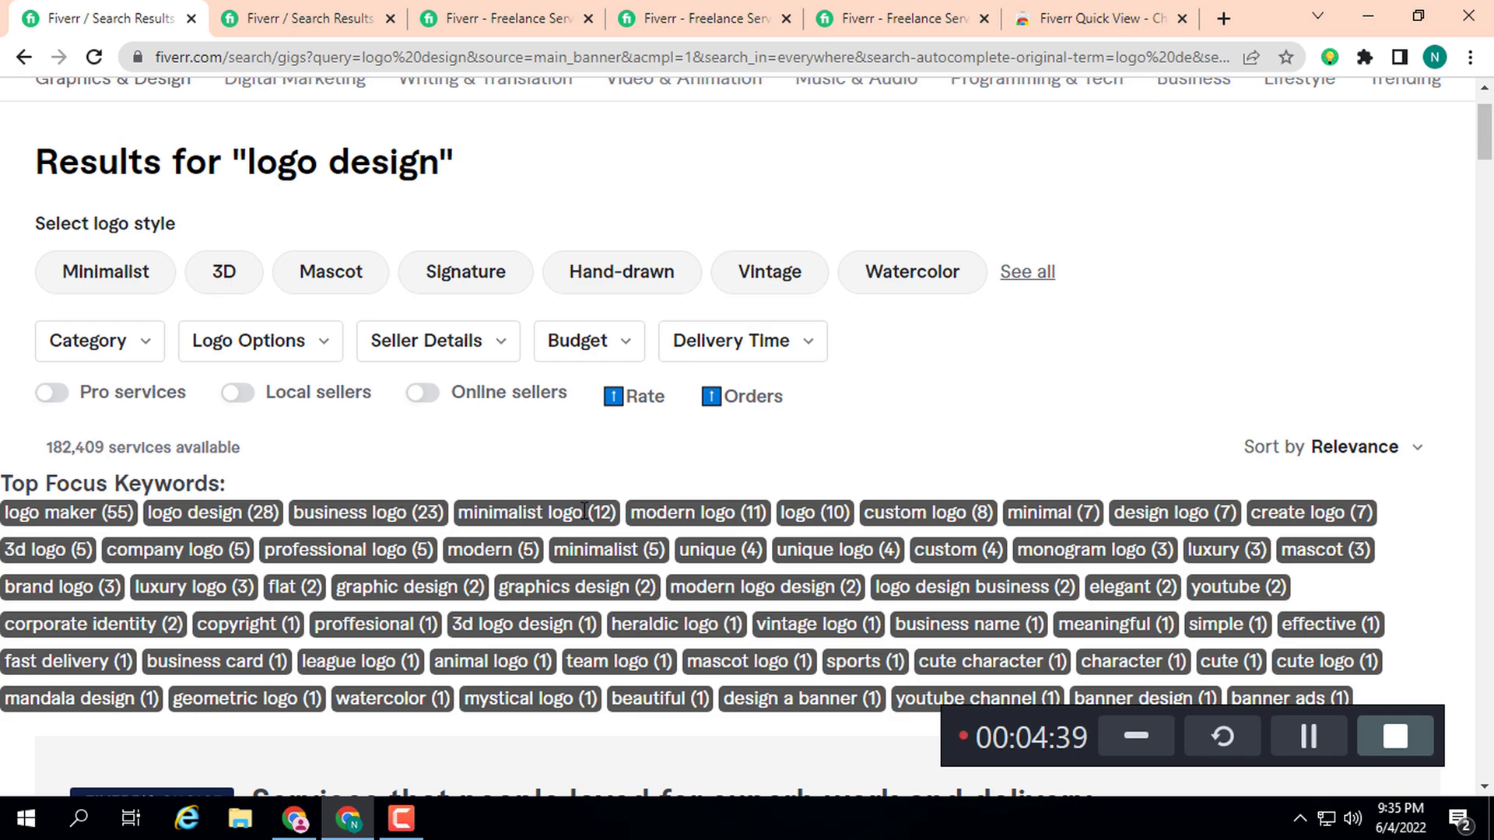
pyautogui.moveTo(491, 511); pyautogui.dragTo(473, 511)
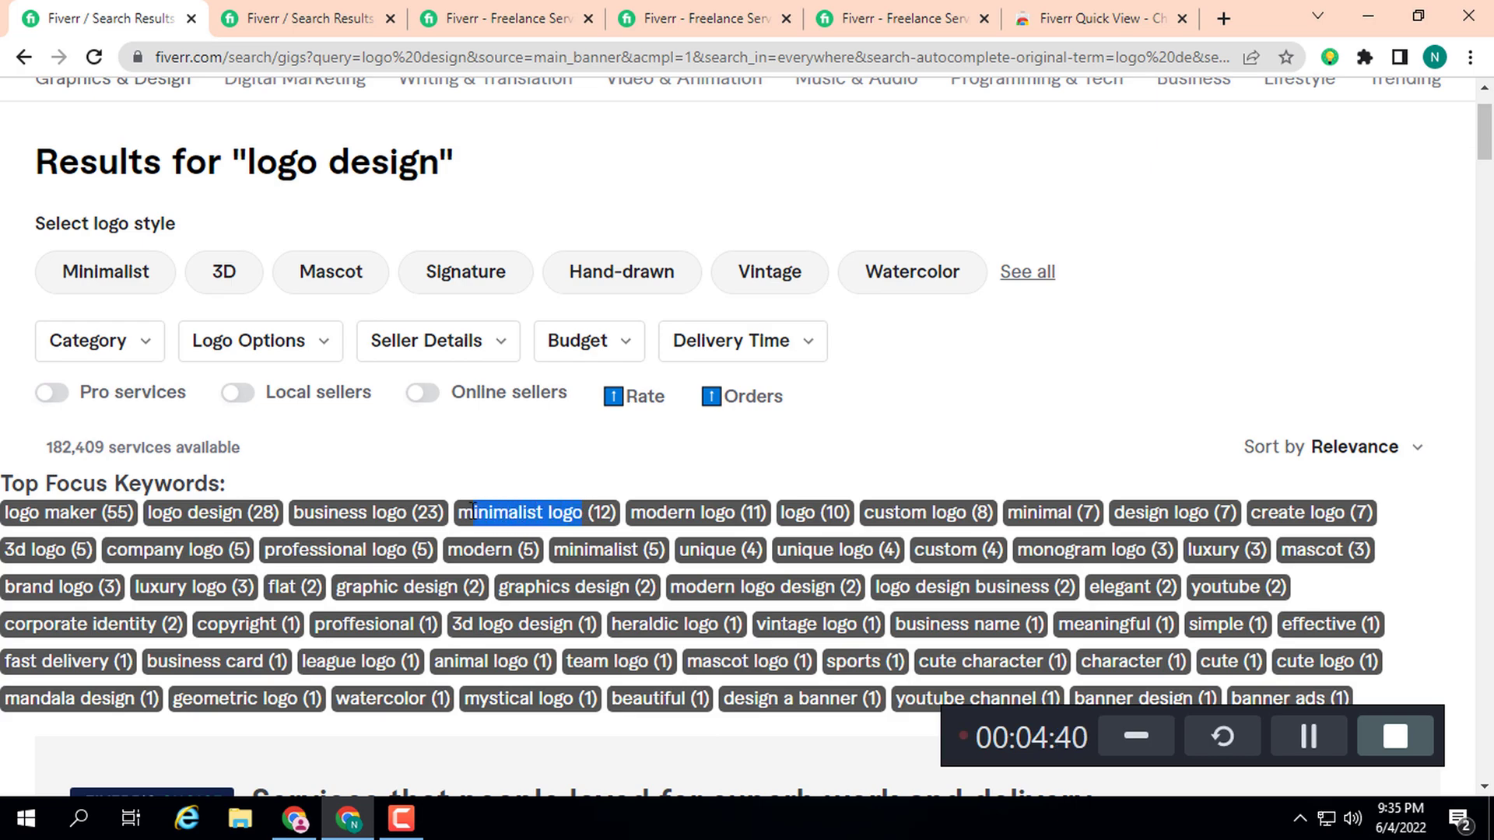
pyautogui.rightClick(487, 515)
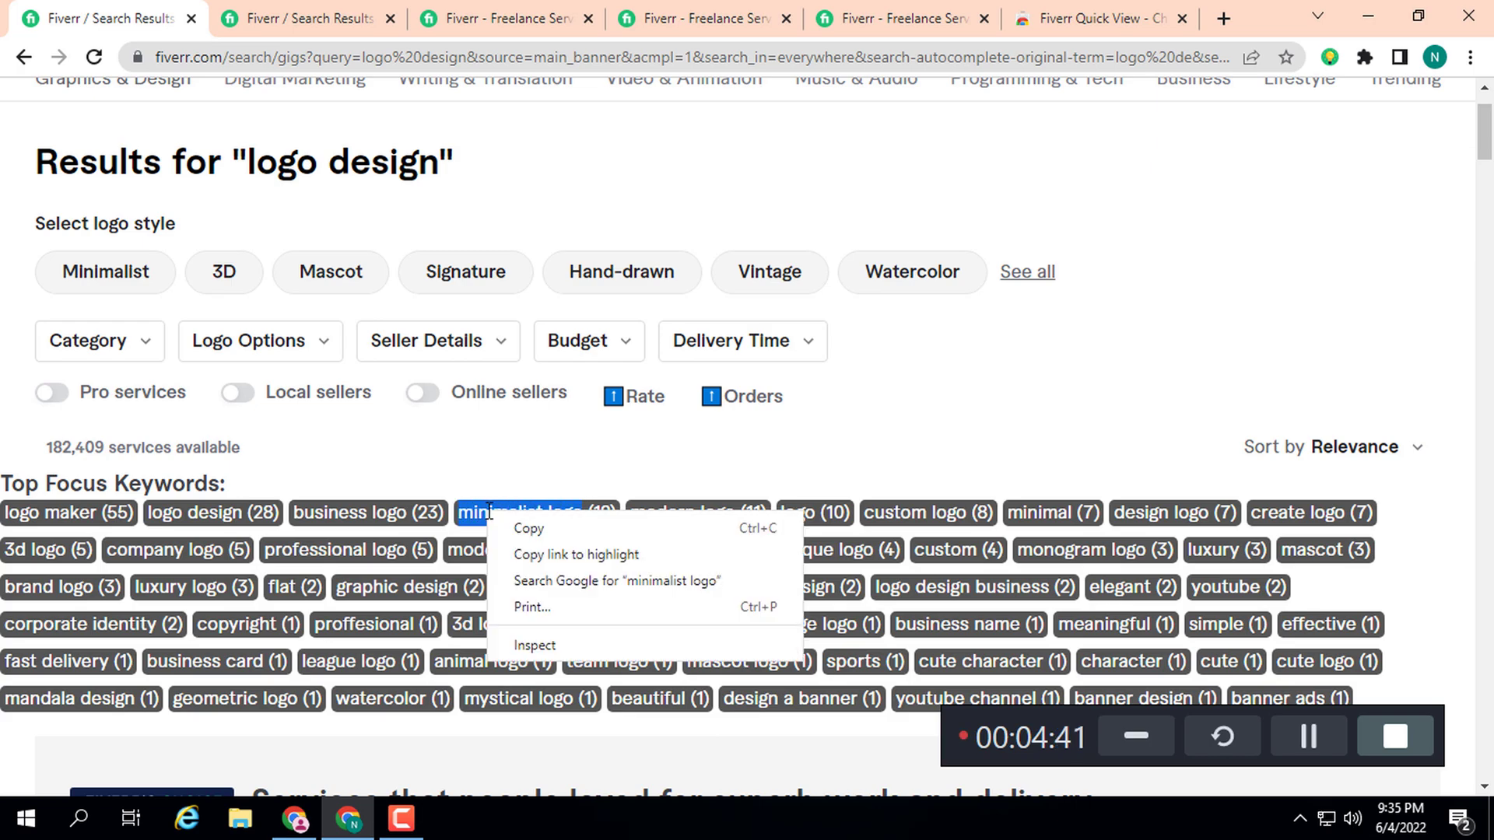
pyautogui.click(525, 530)
# - Search Fiverr for the copied keyword "minimalist logo" from the next unused Fiverr home page
pyautogui.click(496, 18)
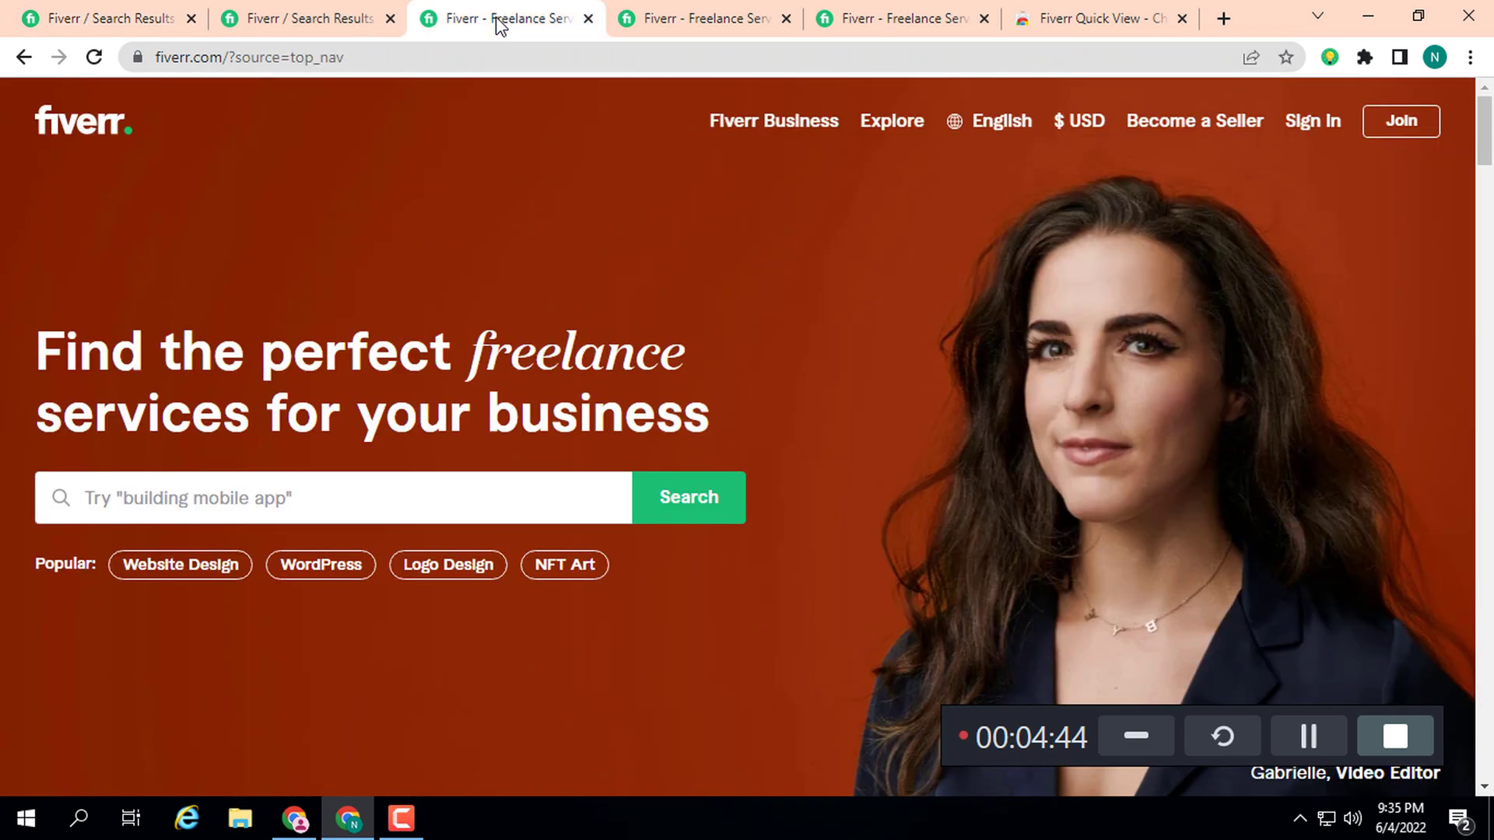
pyautogui.rightClick(146, 499)
pyautogui.click(204, 324)
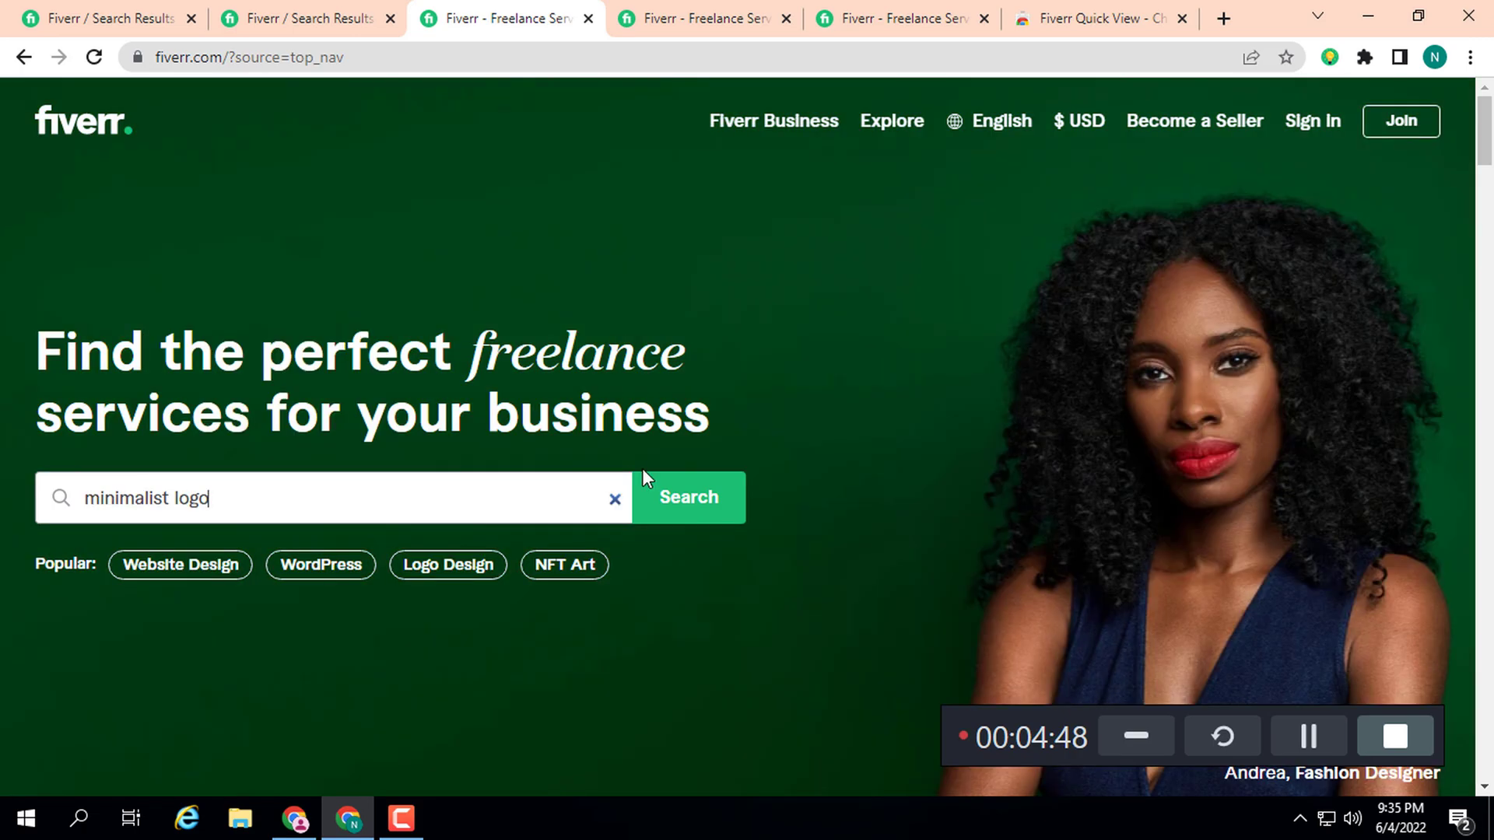
pyautogui.click(684, 510)
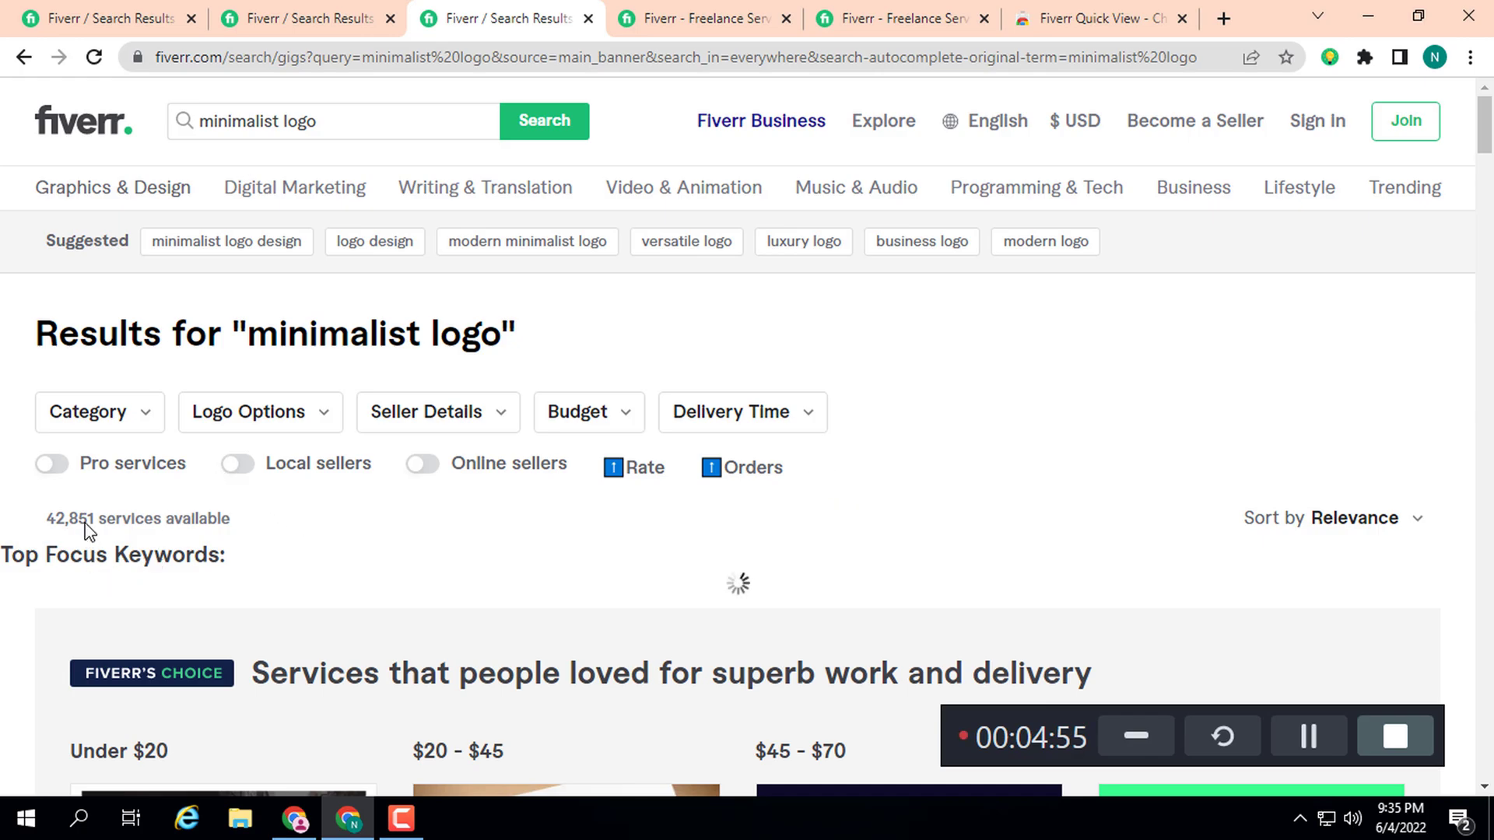
# - Look through the Fiverr's Choice gigs and the first ads in the "minimalist logo" results
pyautogui.scroll(-1, 322, 554)
pyautogui.scroll(-4, 423, 487)
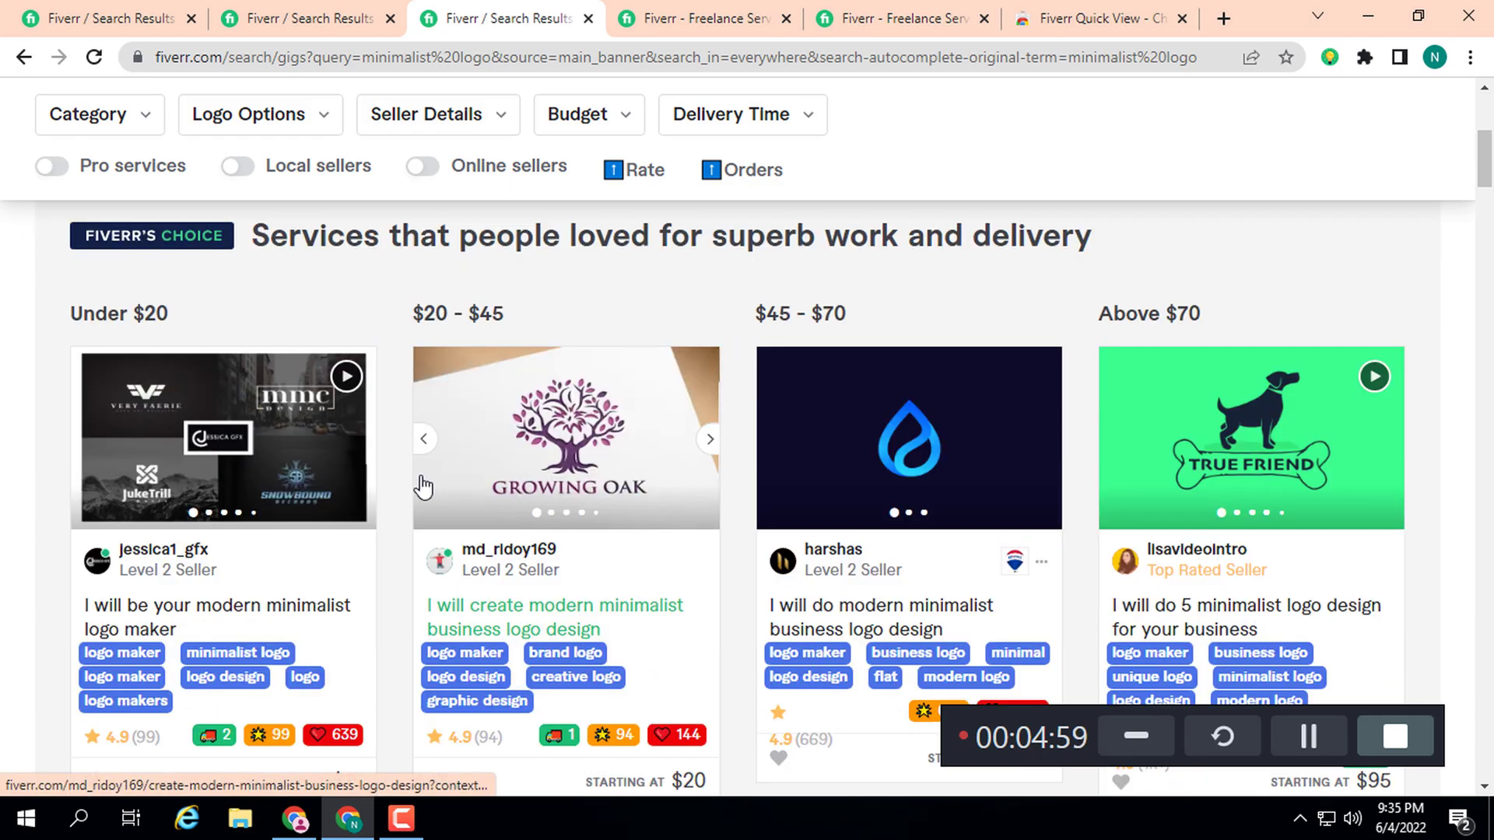
pyautogui.scroll(-3, 424, 487)
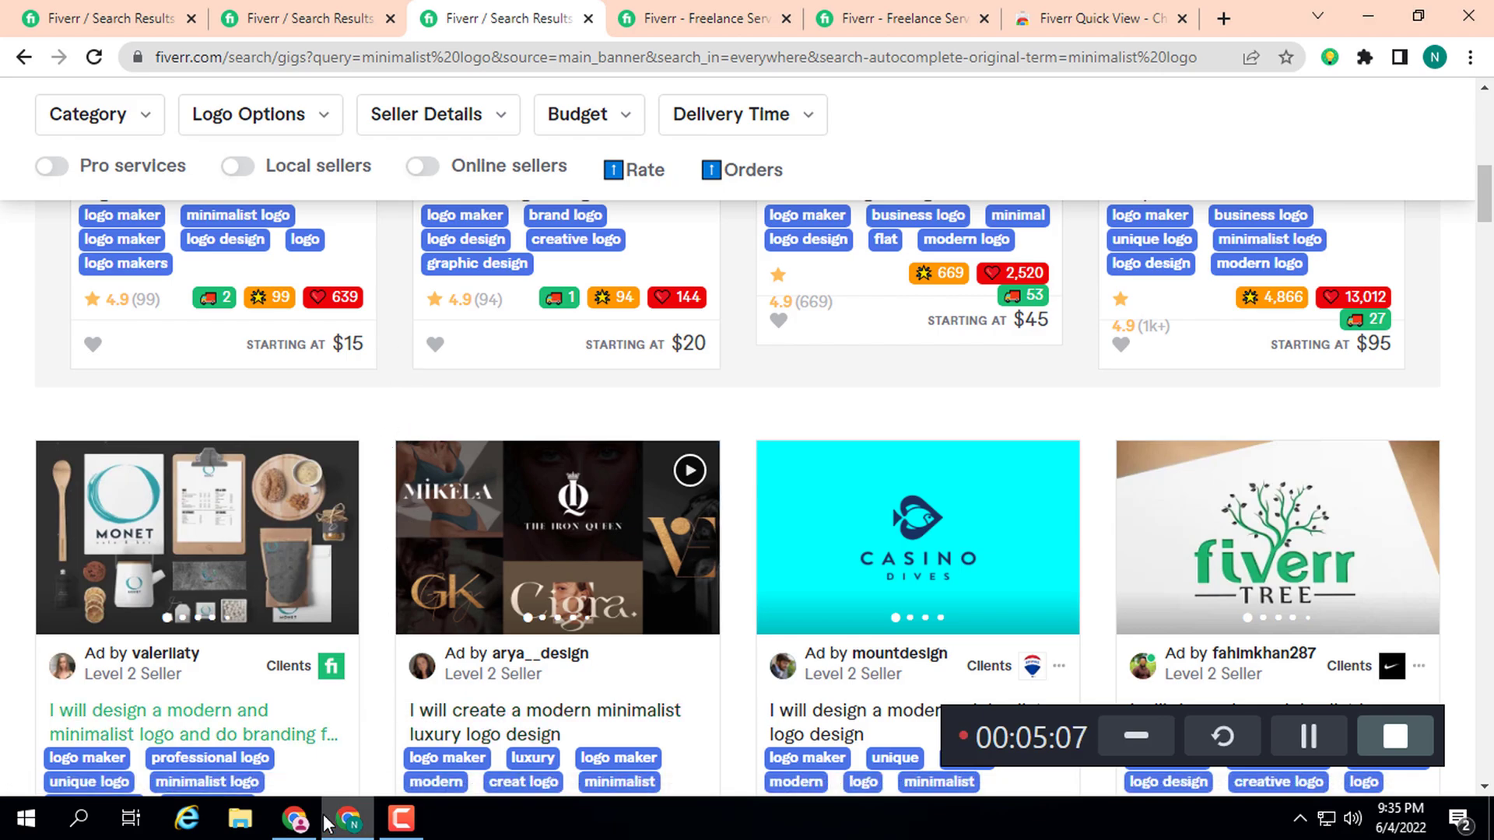
# - Switch to the browser window with the YouTube channel, look through its uploaded videos, and return to the Fiverr results
pyautogui.click(296, 817)
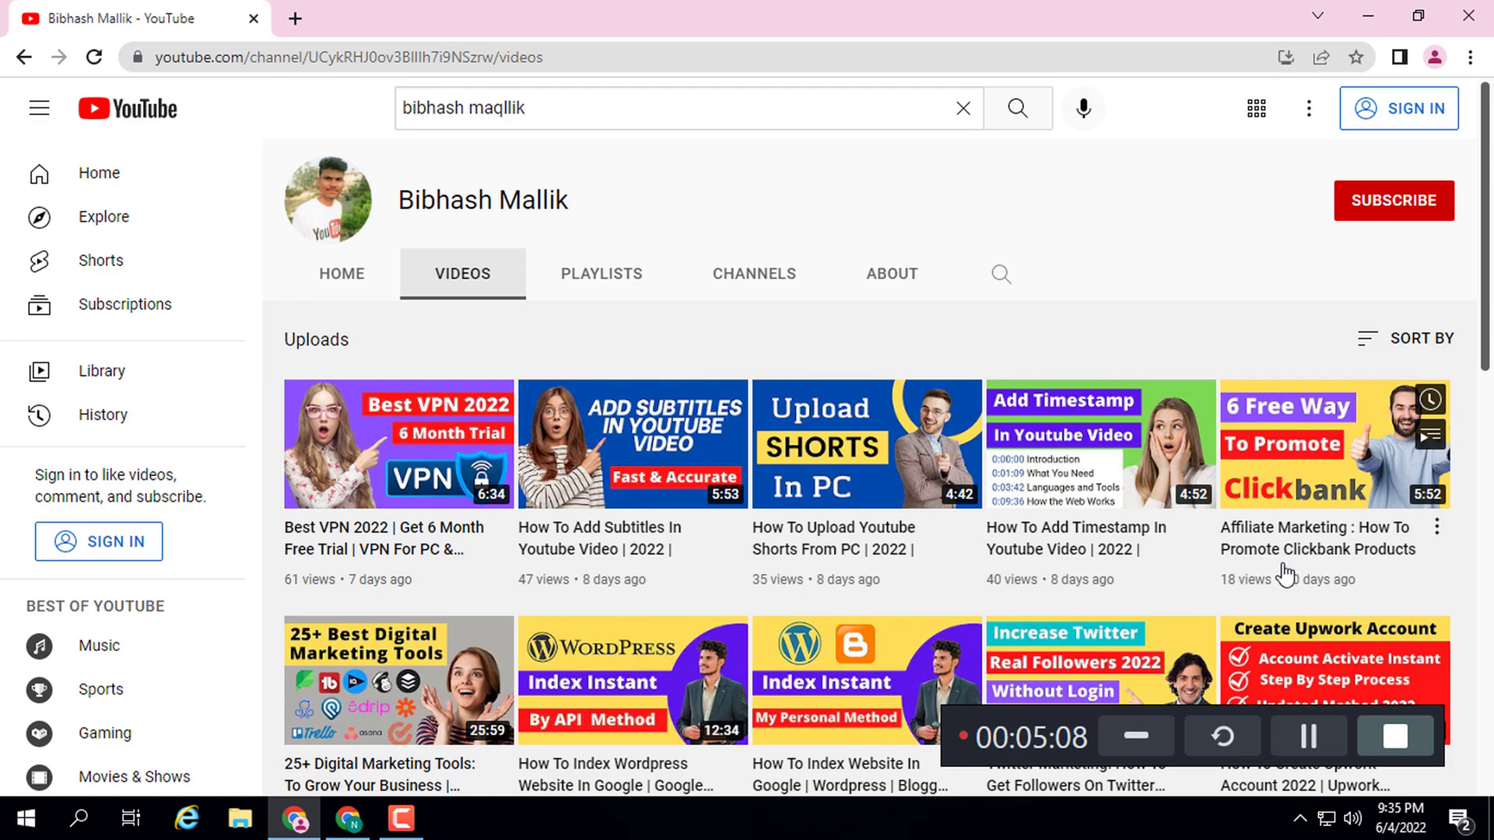
pyautogui.scroll(-4, 1198, 498)
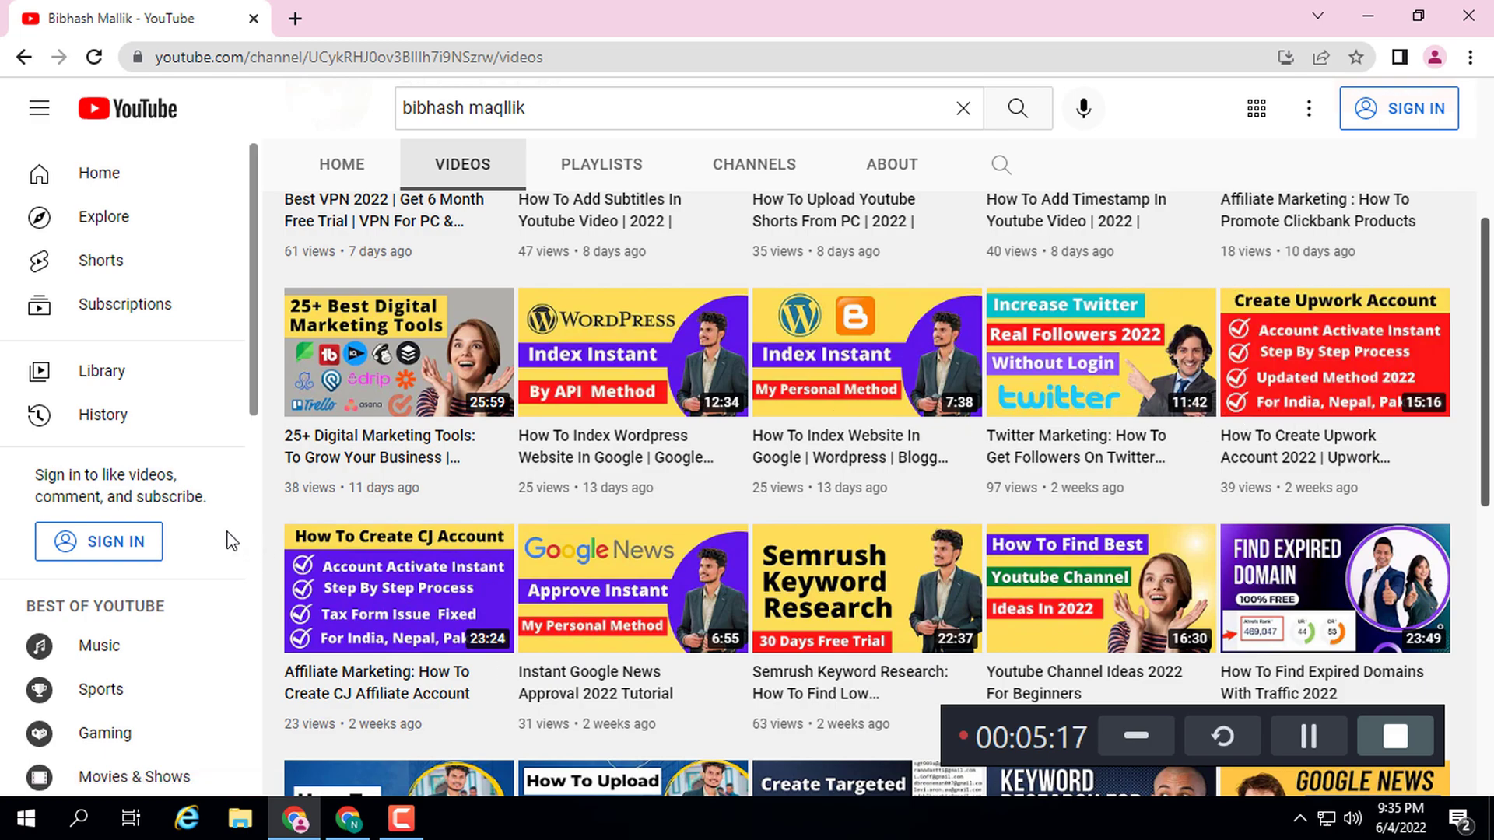
pyautogui.click(349, 821)
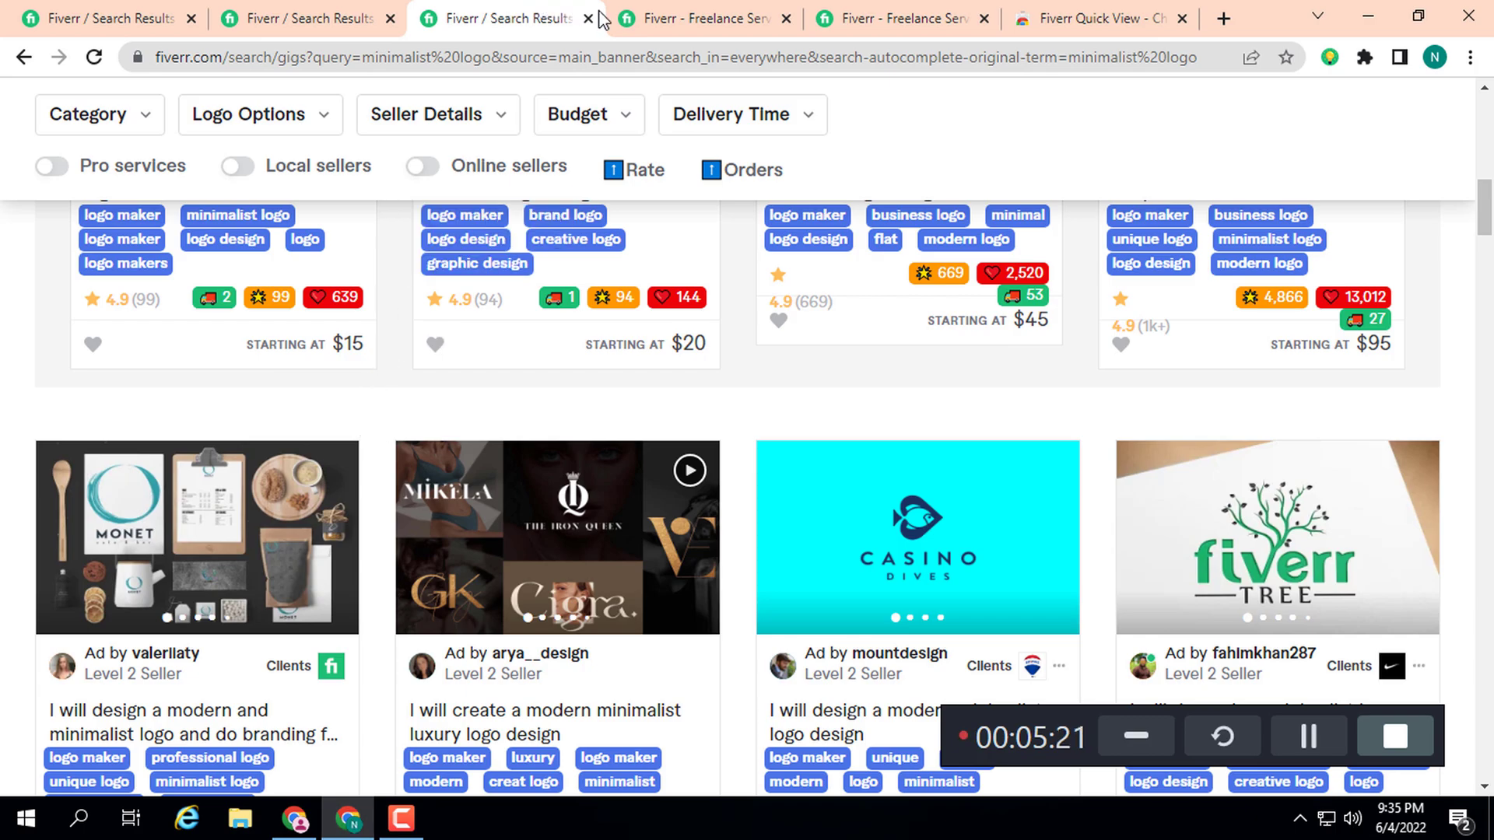
# - Compare the tags, reviews, orders and favorites of the "minimalist logo" gigs, and return to their Top Focus Keywords
pyautogui.scroll(5, 392, 418)
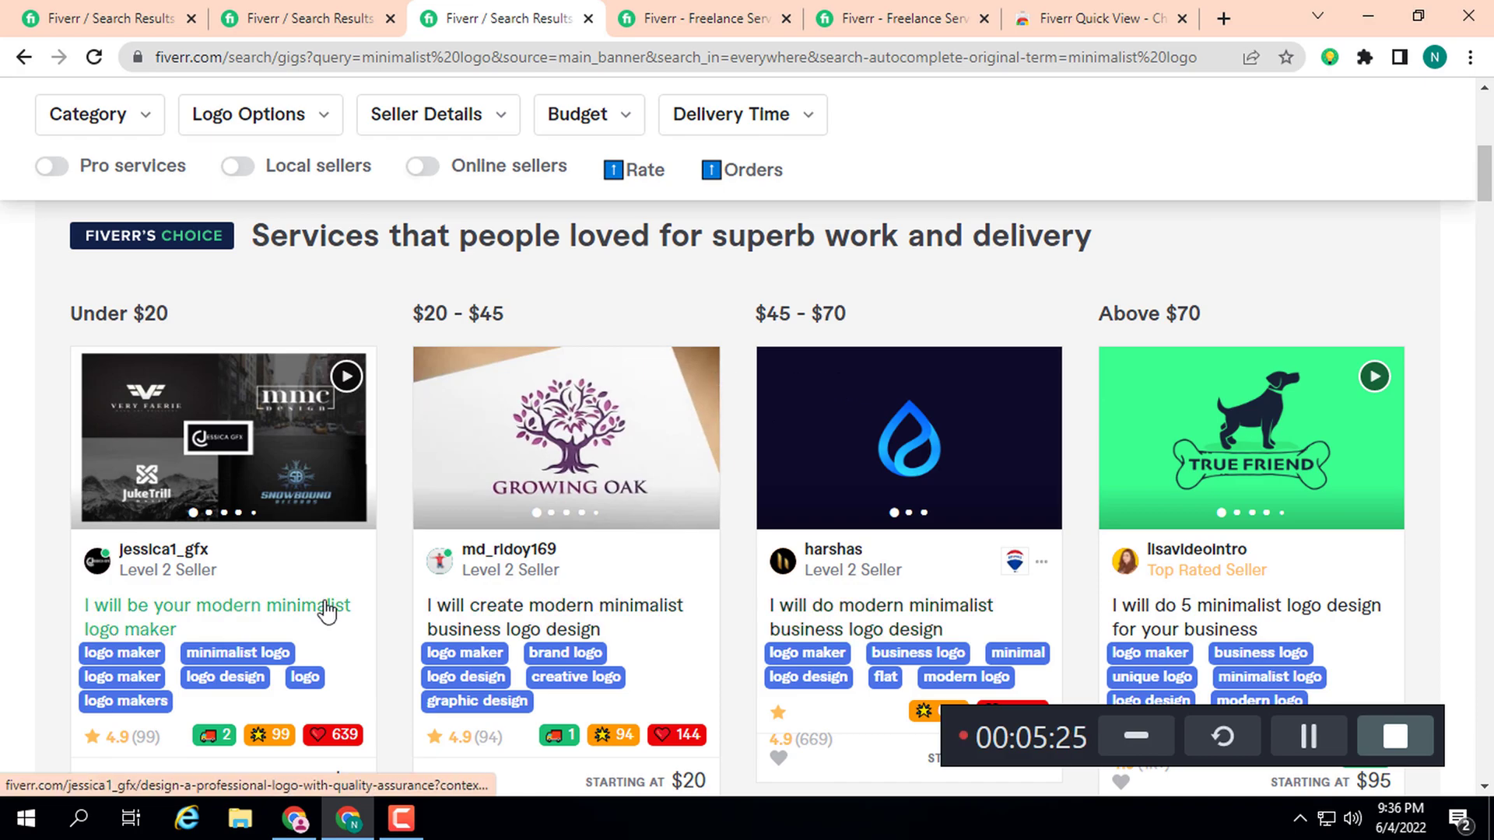
pyautogui.scroll(-1, 290, 647)
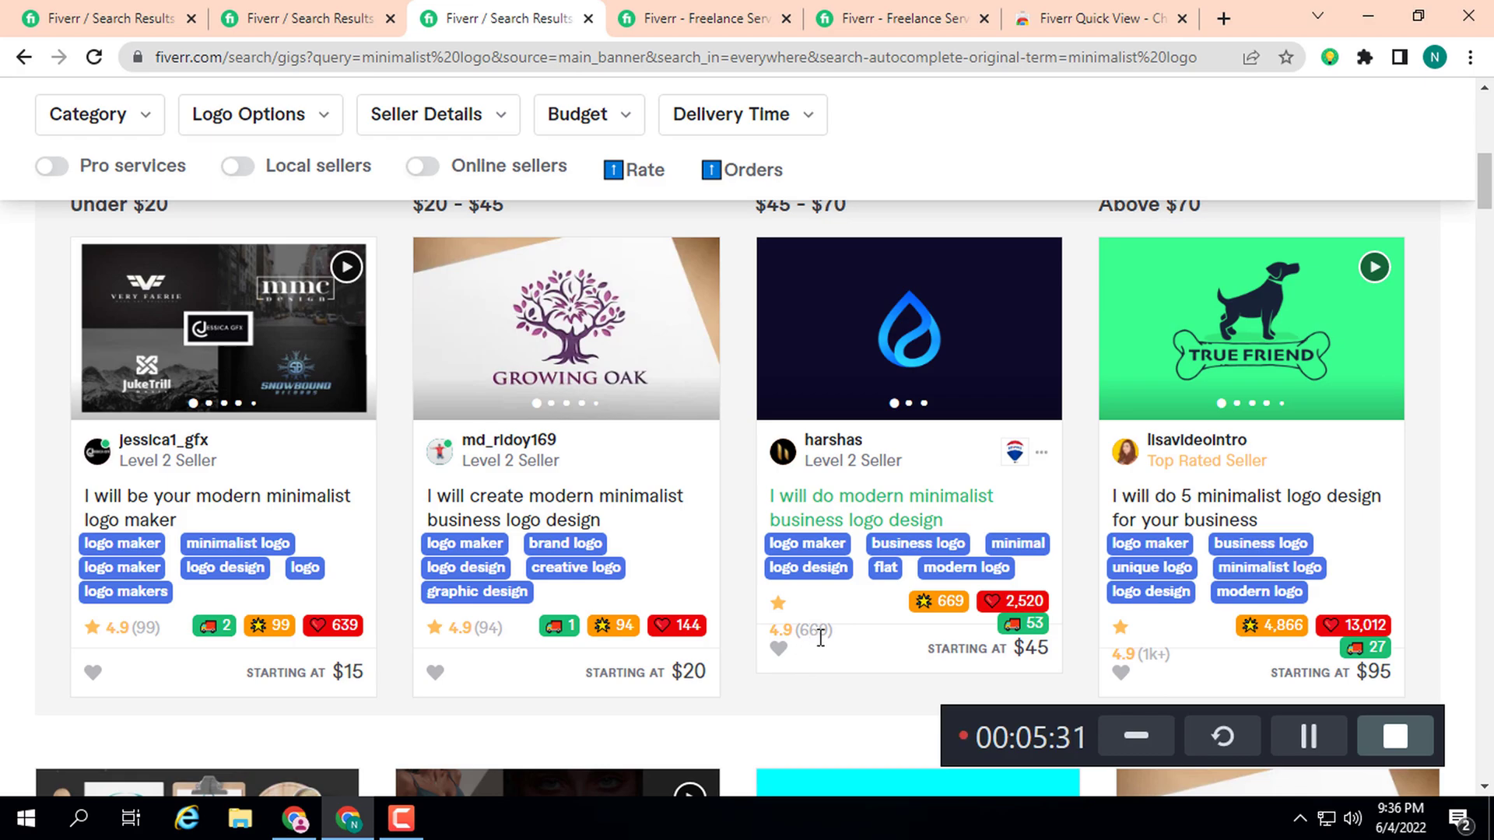
pyautogui.scroll(-3, 583, 634)
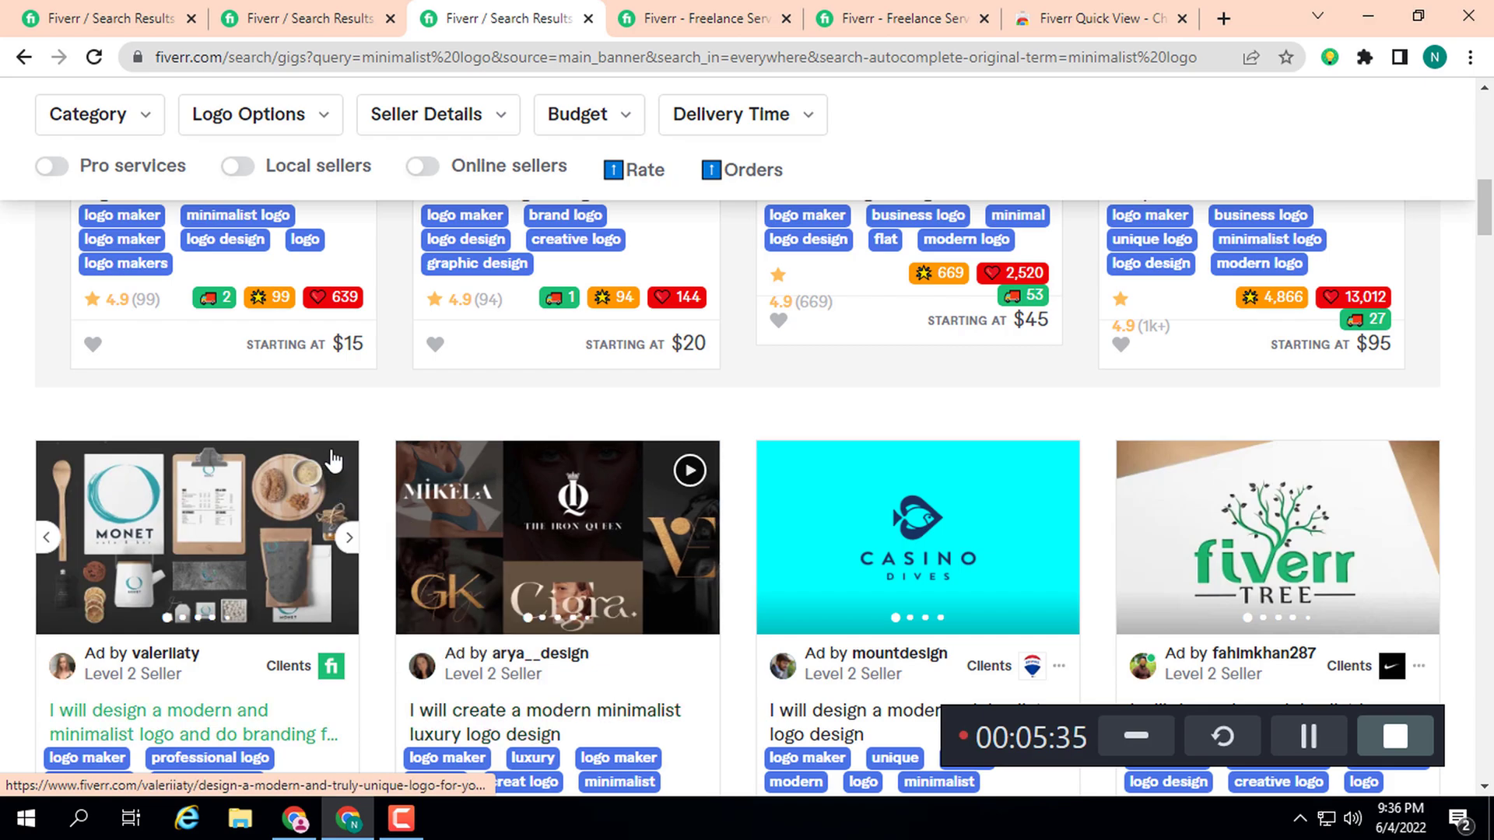
pyautogui.scroll(2, 370, 433)
pyautogui.scroll(8, 367, 424)
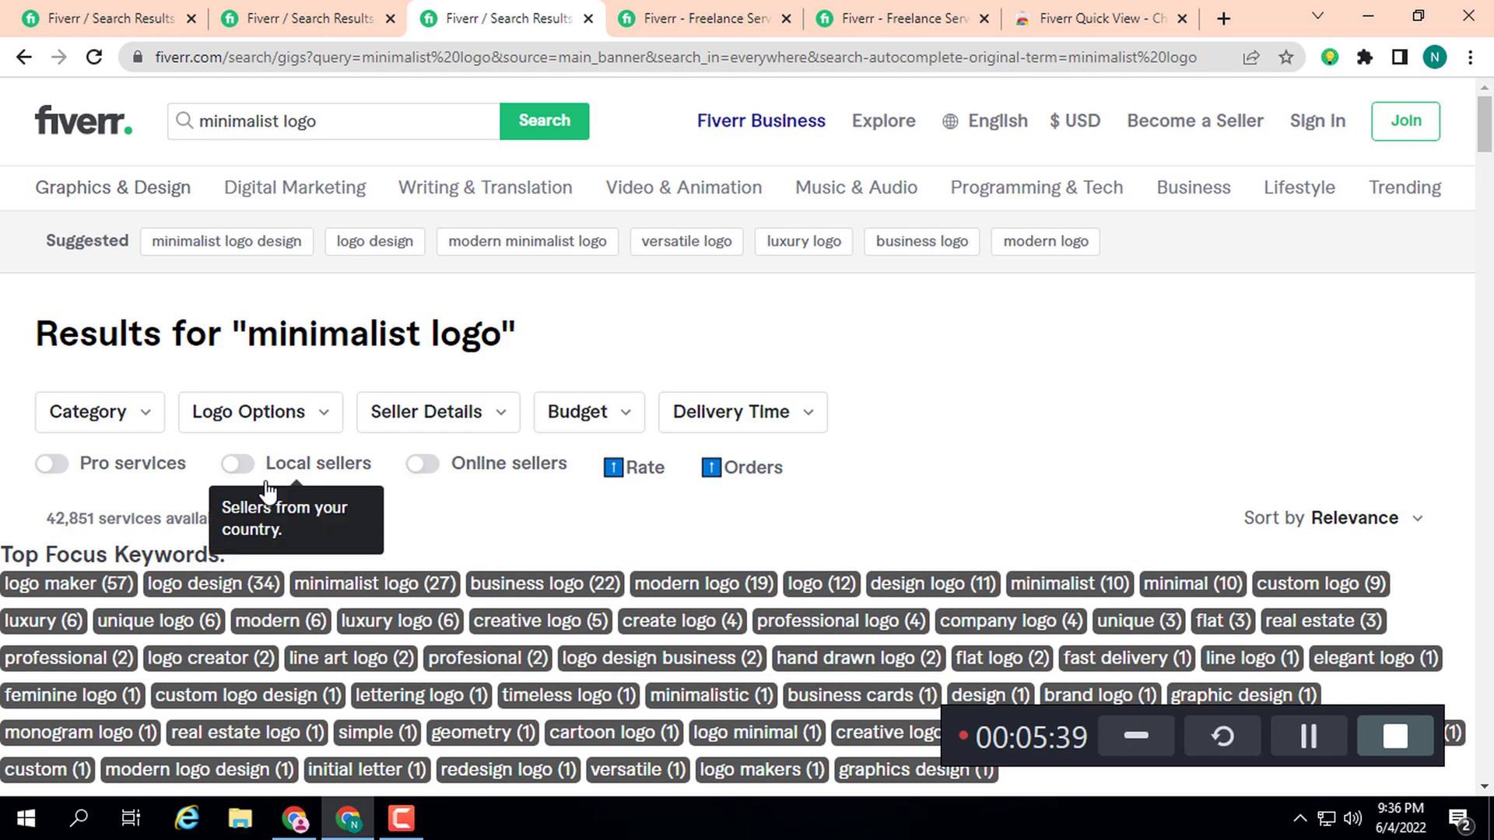
# - Copy the keyword "modern logo" without its count from the Top Focus Keywords of the "logo design" results
pyautogui.click(153, 14)
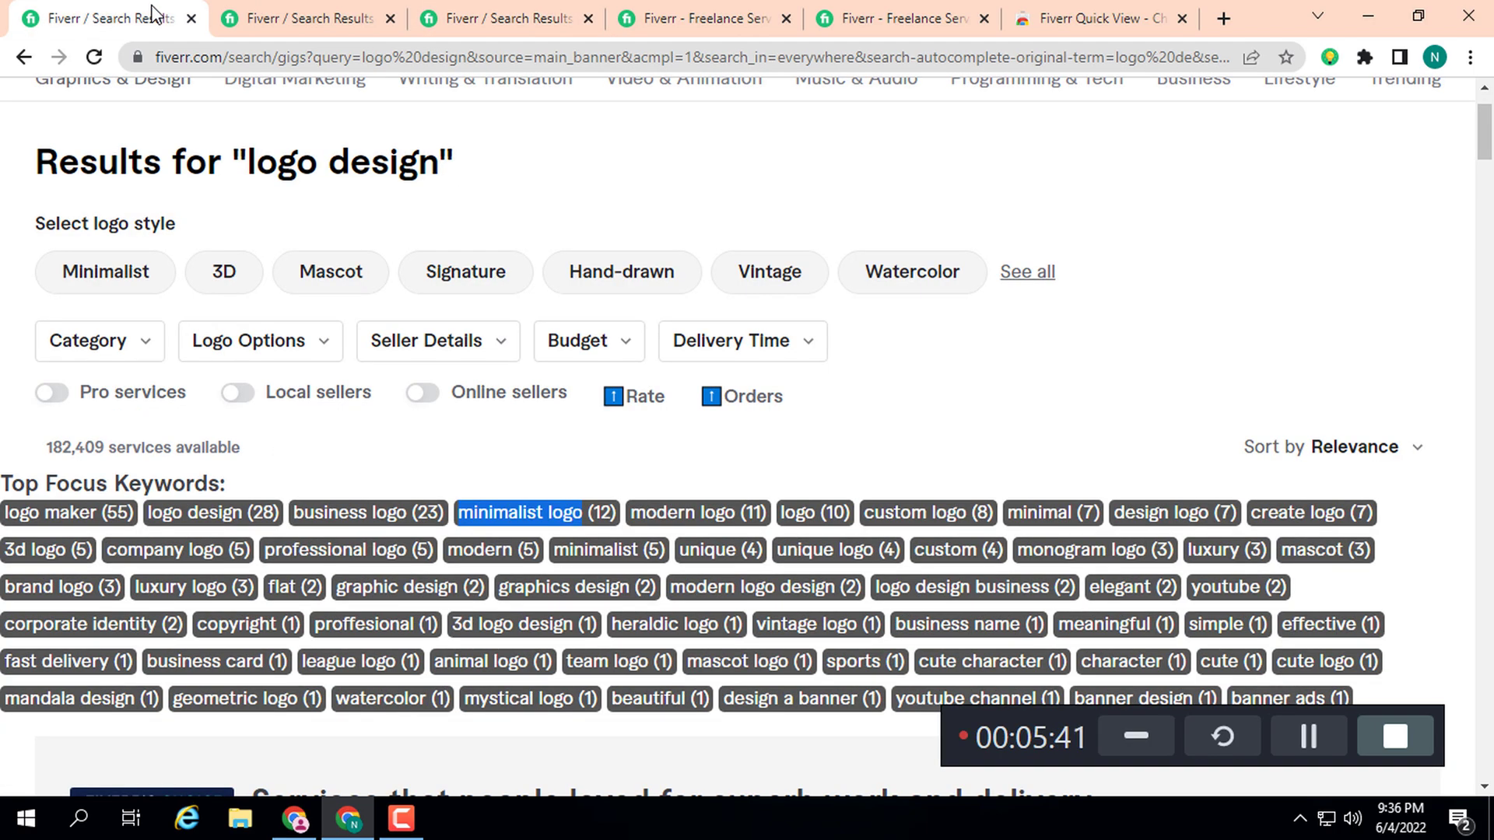
pyautogui.moveTo(734, 513); pyautogui.dragTo(622, 522)
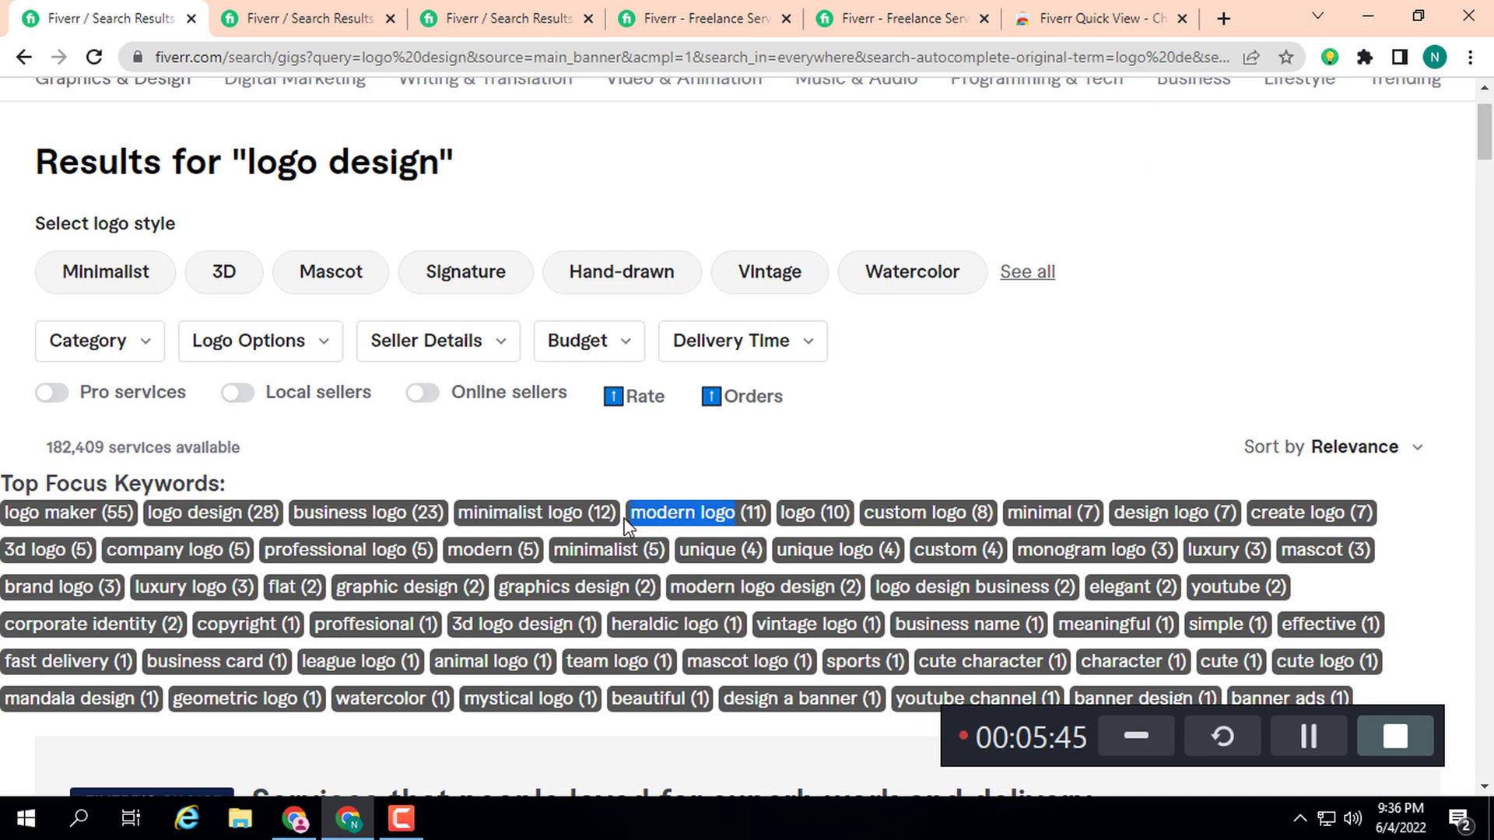
pyautogui.rightClick(671, 515)
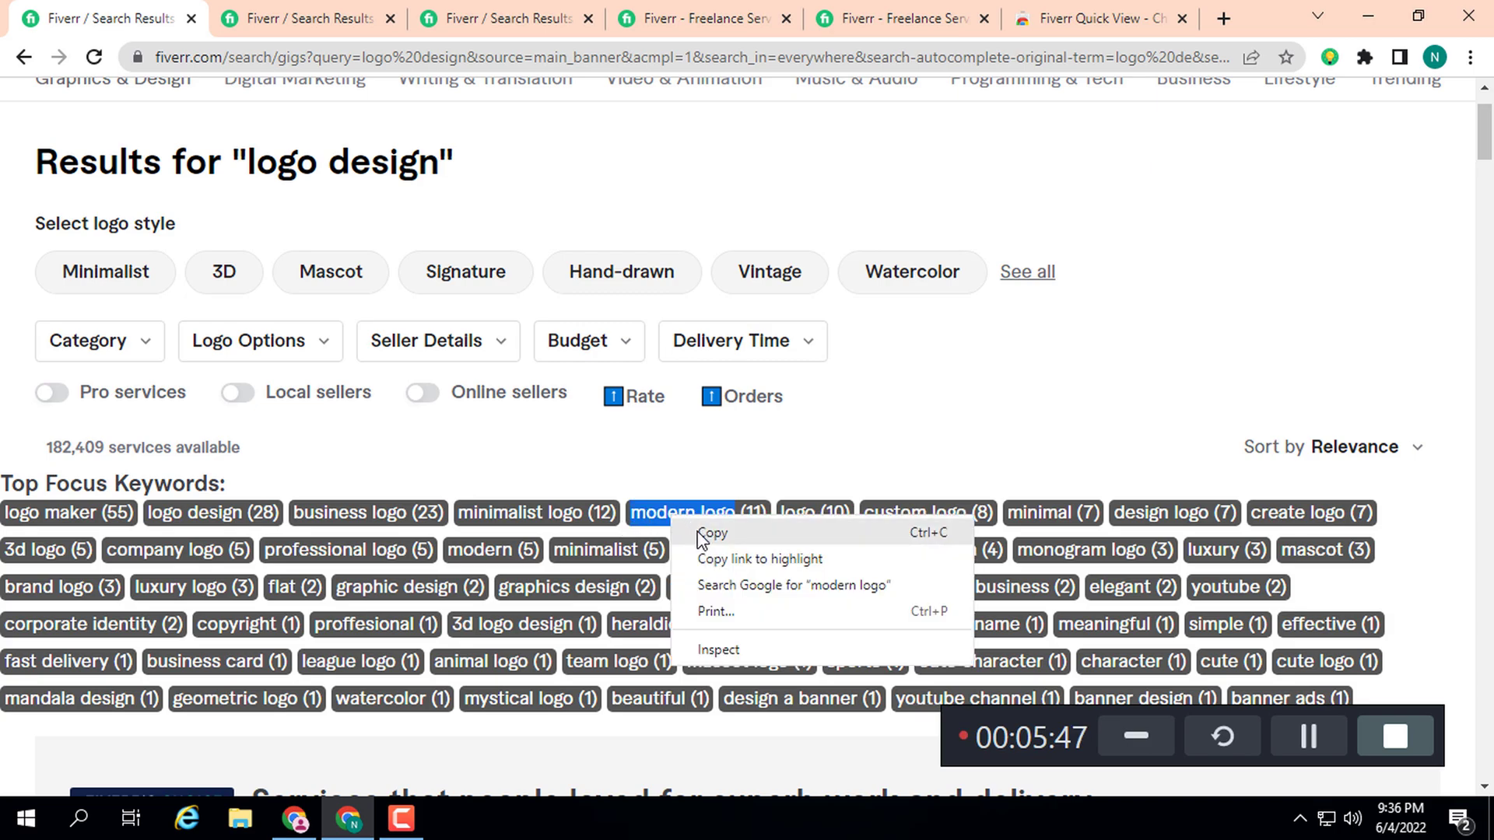
pyautogui.click(703, 534)
# - Search Fiverr for the copied keyword "modern logo" from the next unused Fiverr home page
pyautogui.click(461, 20)
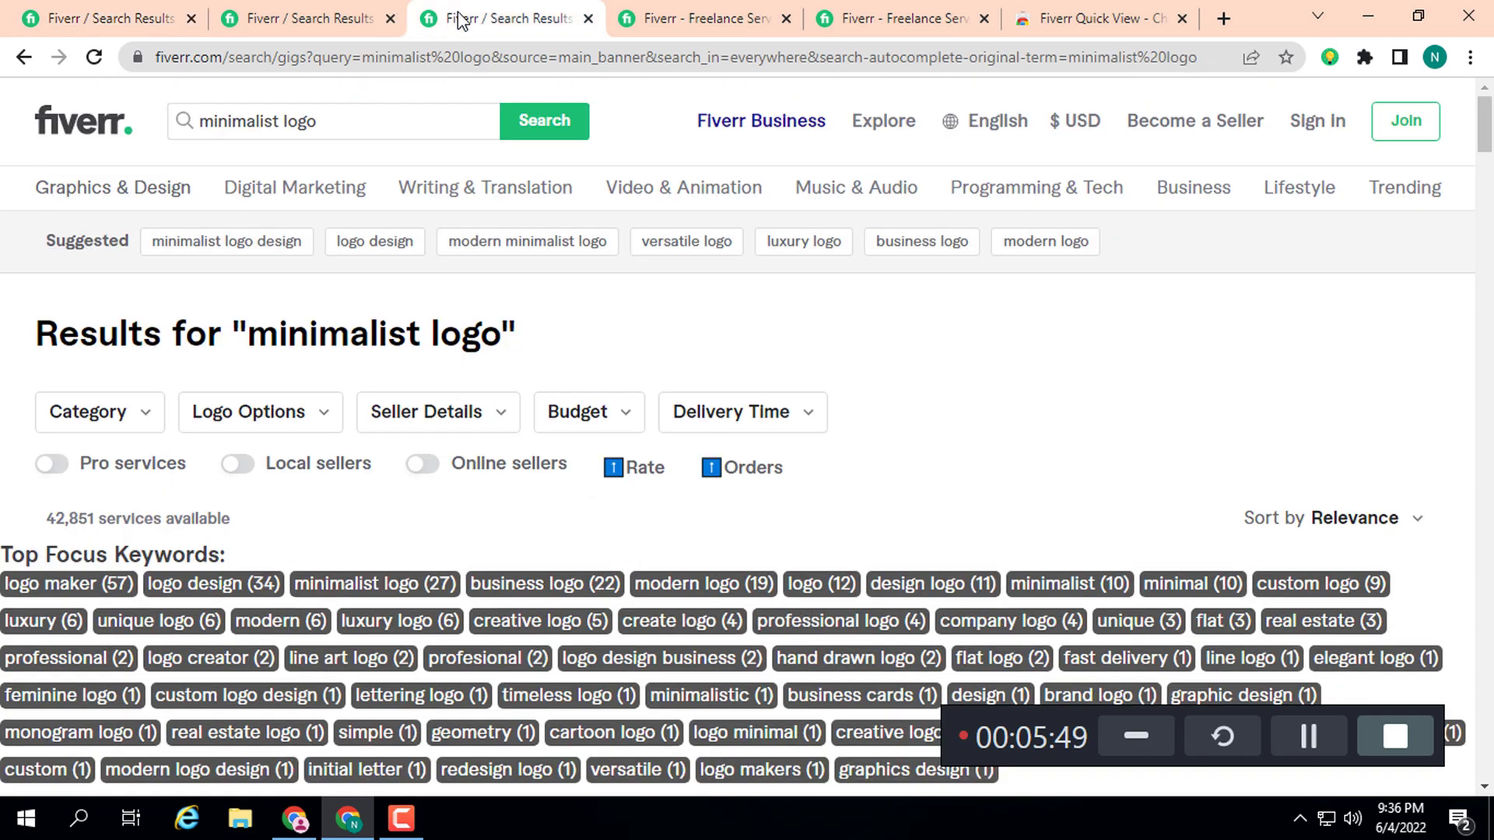
pyautogui.click(690, 18)
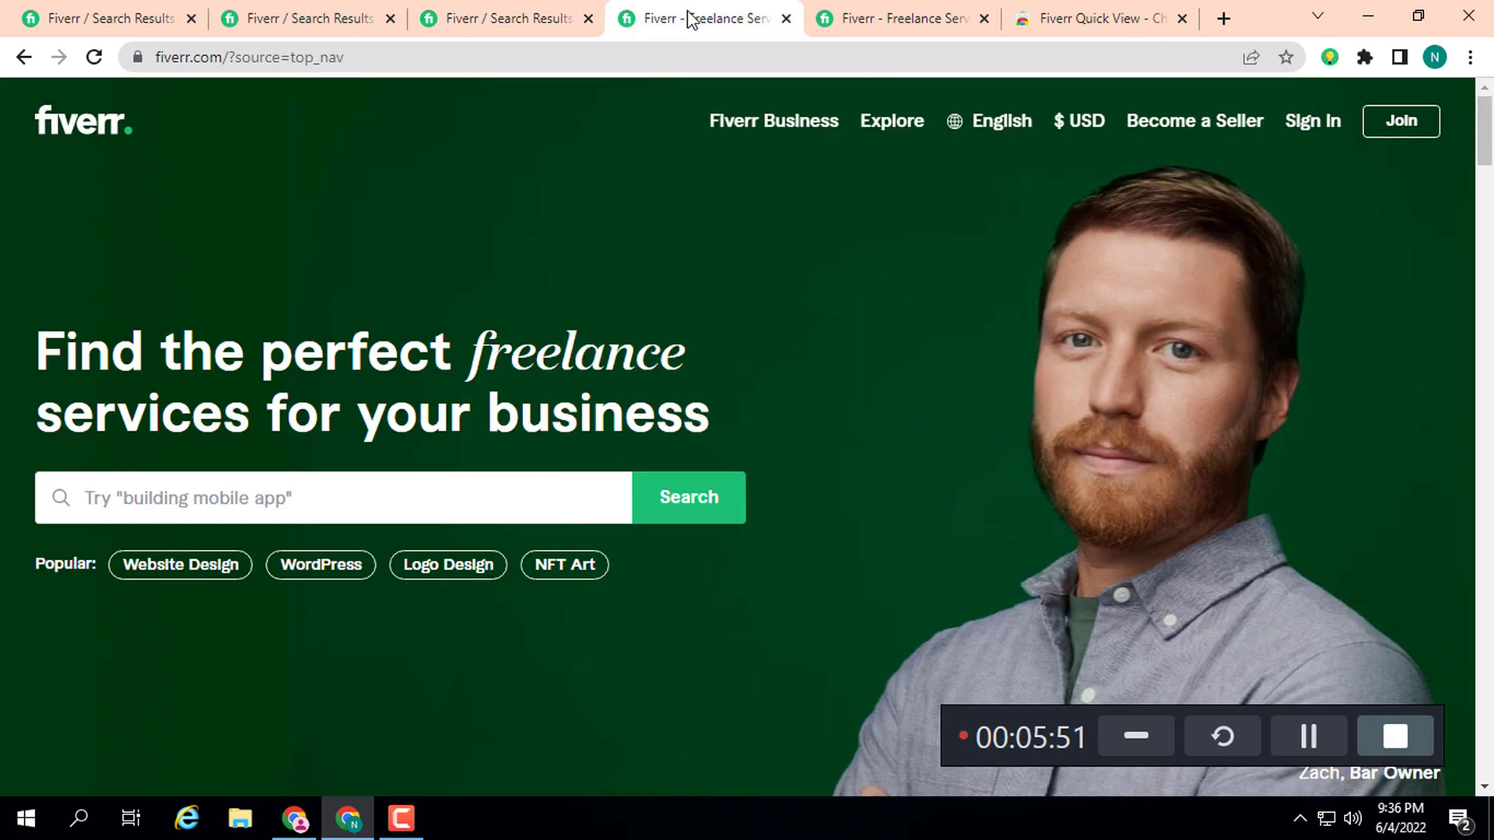
pyautogui.rightClick(169, 492)
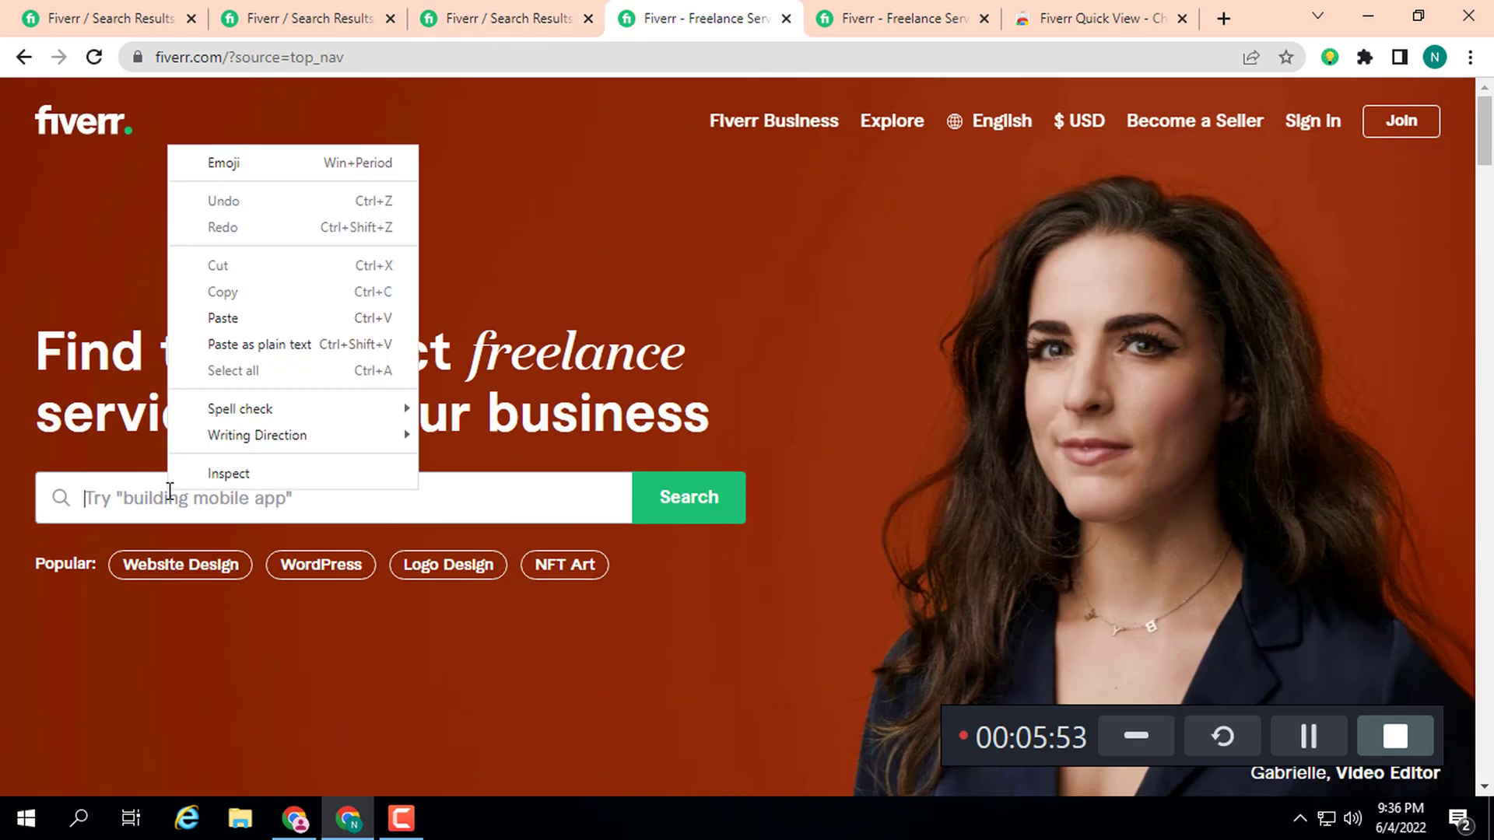
pyautogui.click(216, 319)
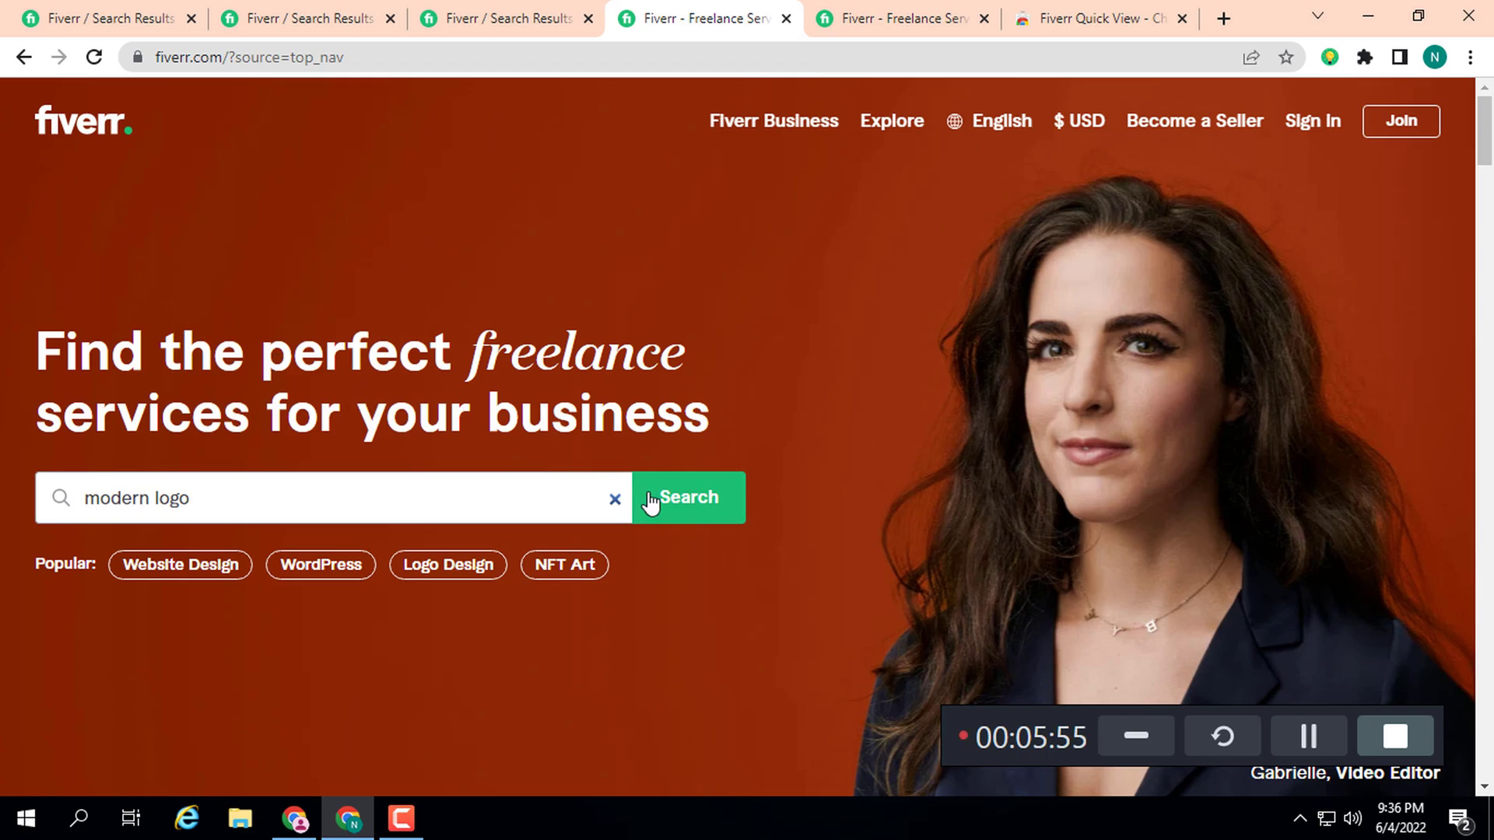
pyautogui.click(722, 514)
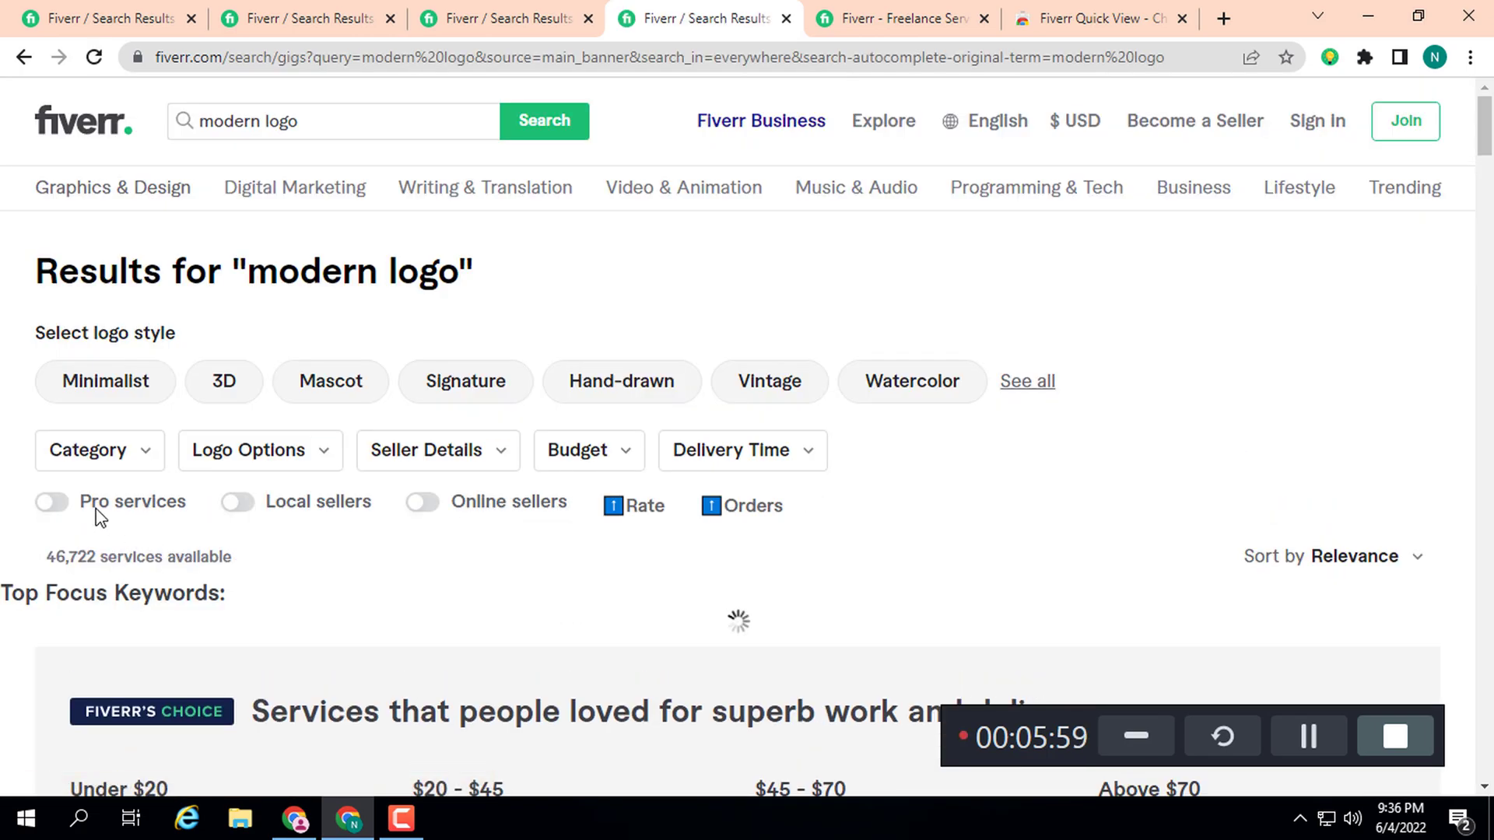
# - Check the number of available services for "modern logo" and compare the tags, reviews, orders and favorites of its gigs
pyautogui.scroll(-3, 335, 574)
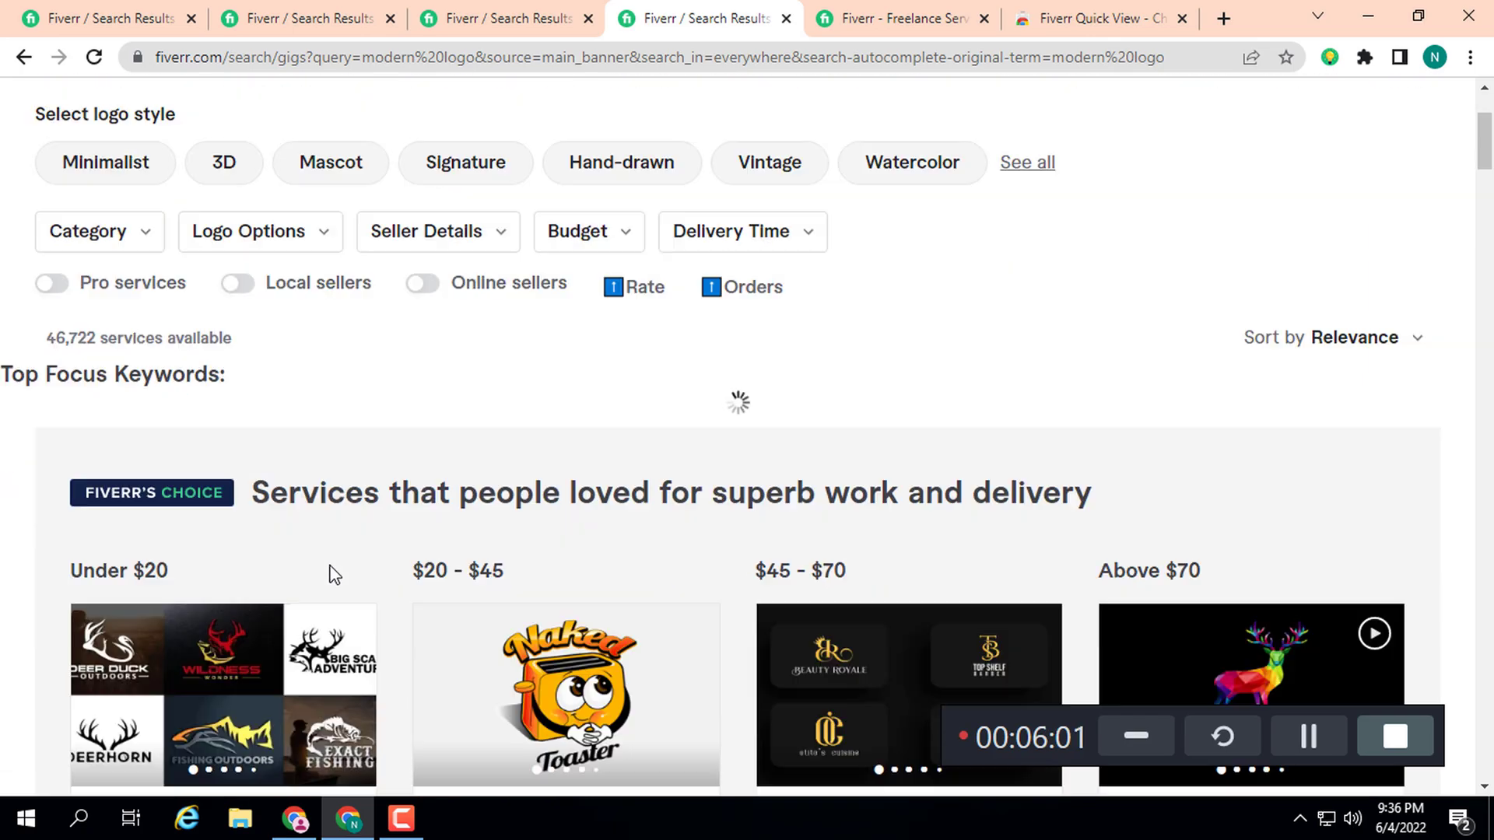
pyautogui.scroll(-1, 377, 561)
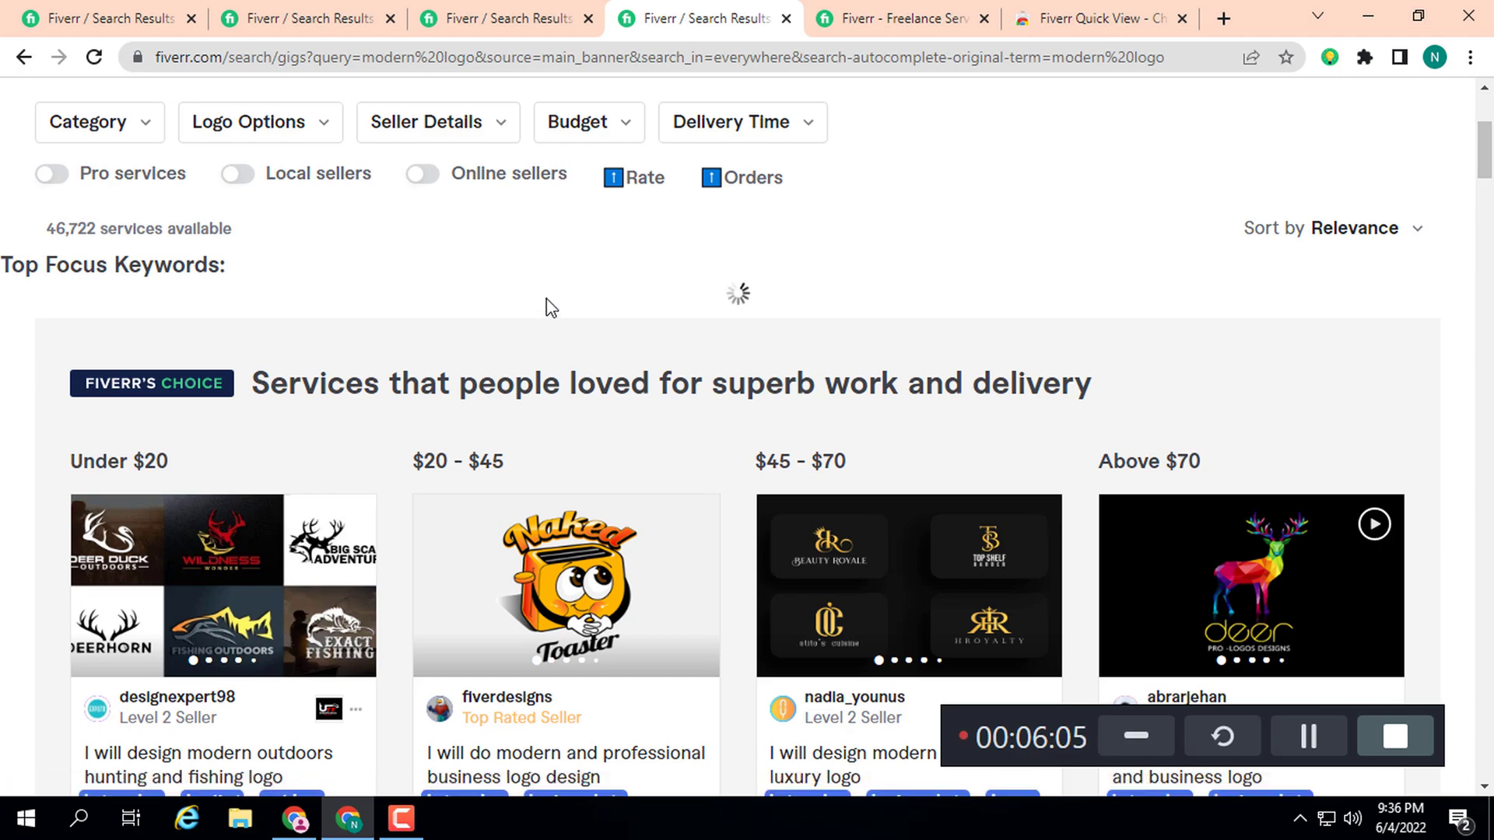
pyautogui.scroll(-3, 544, 300)
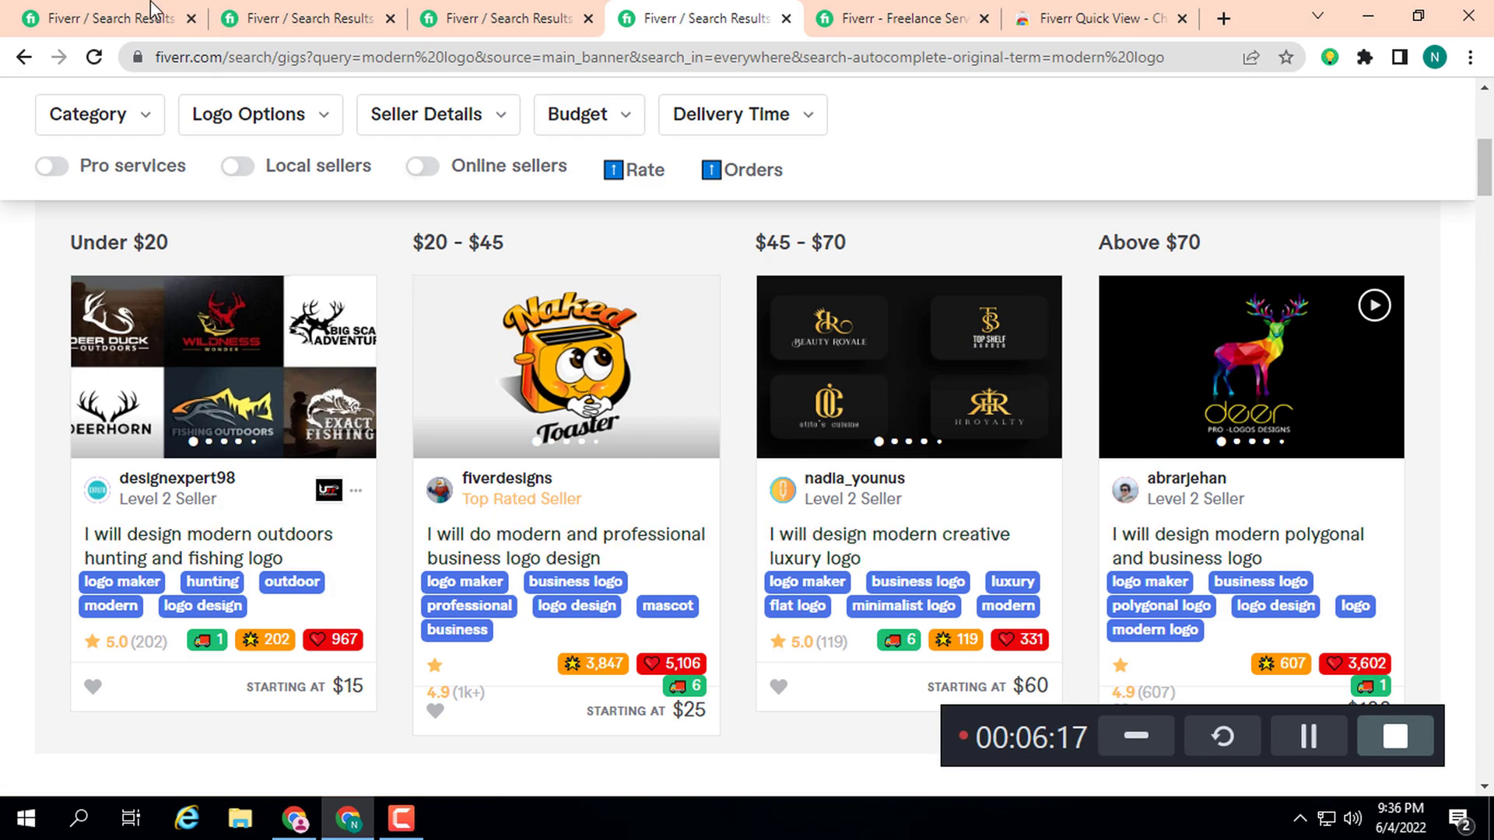
pyautogui.scroll(2, 328, 591)
pyautogui.scroll(-3, 328, 591)
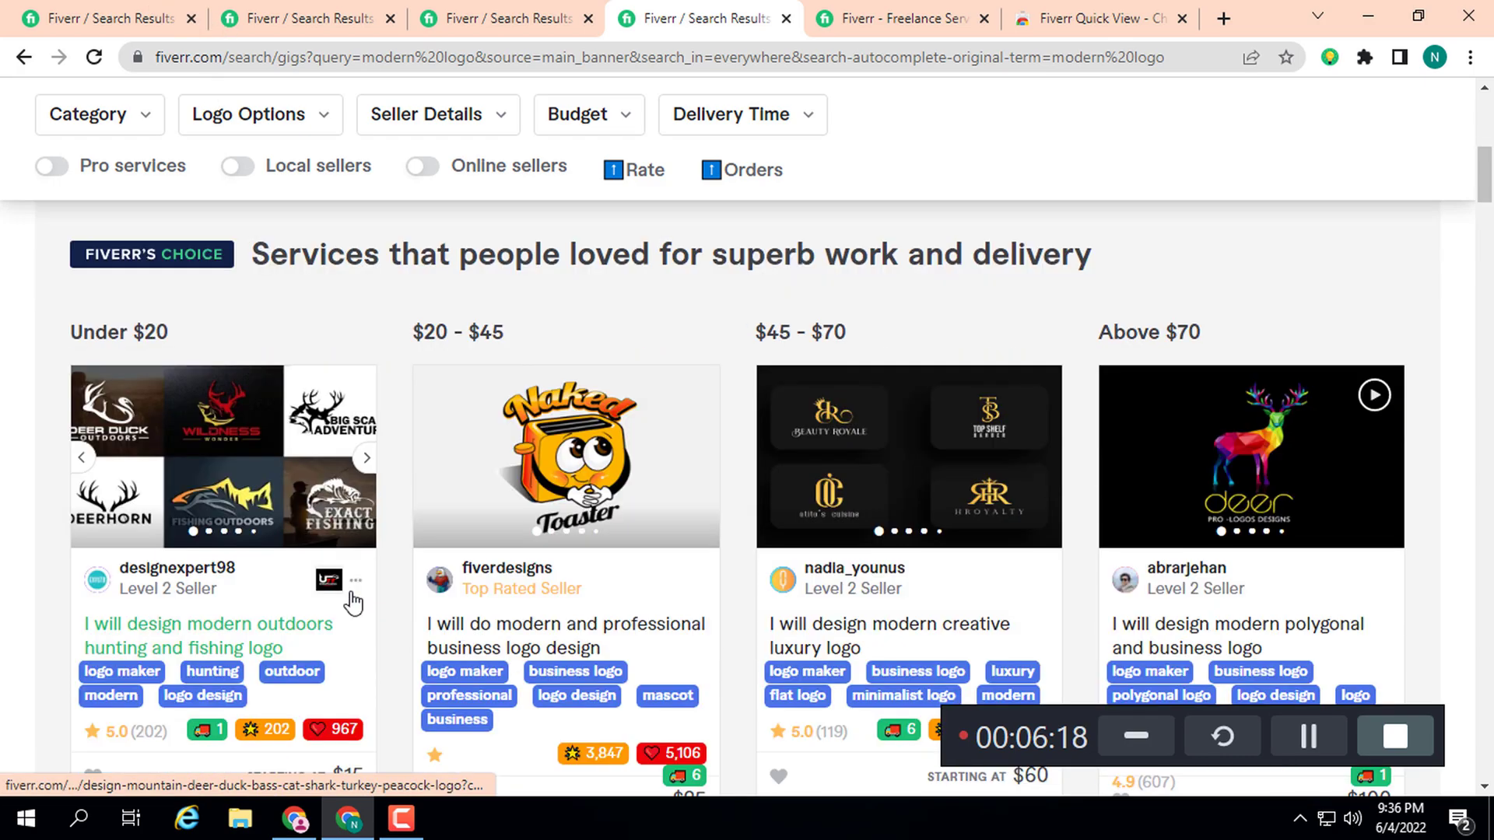
pyautogui.moveTo(329, 361)
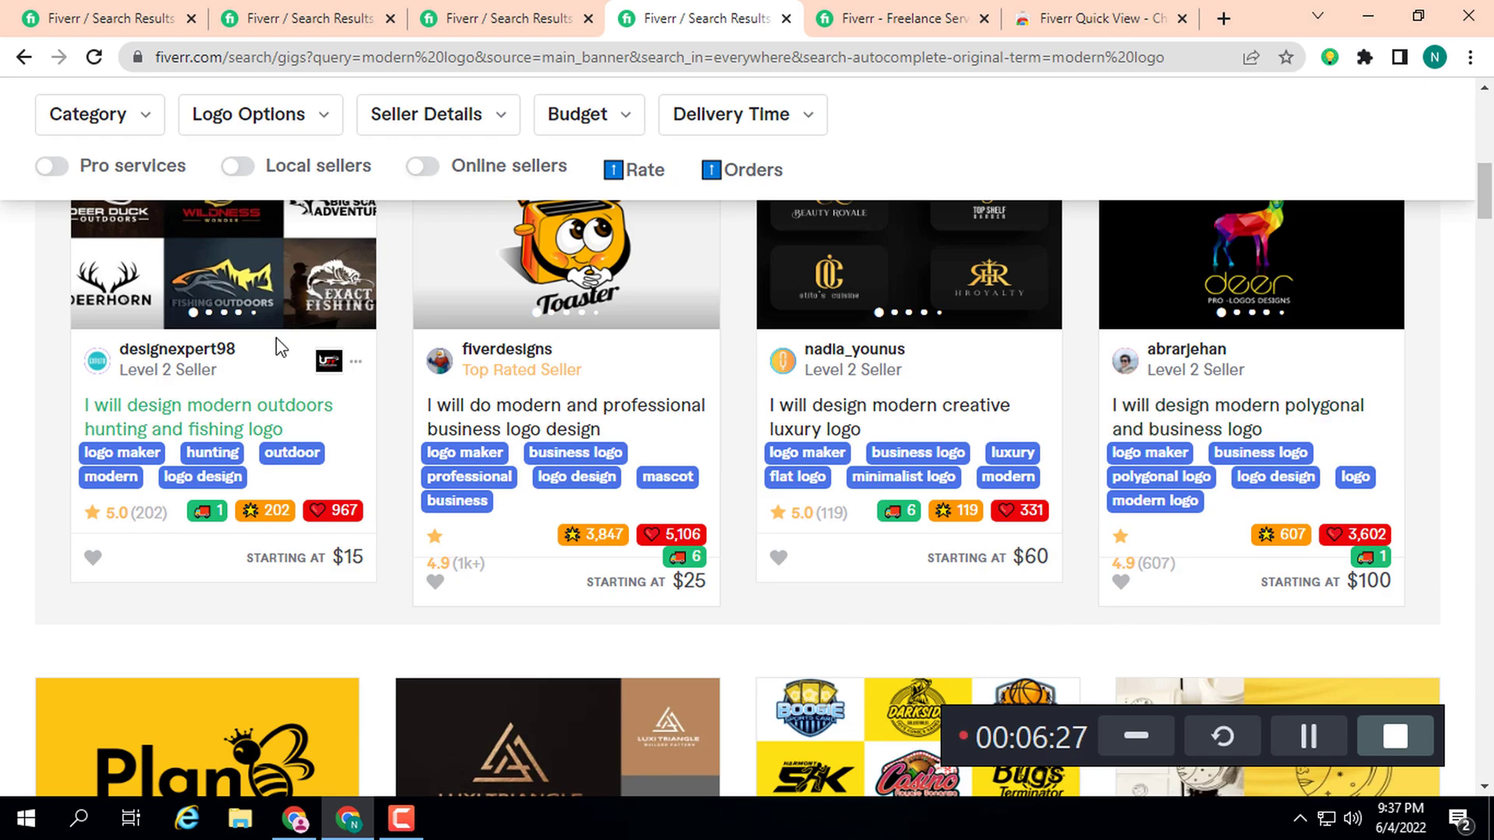
pyautogui.scroll(-4, 336, 519)
pyautogui.scroll(-2, 336, 520)
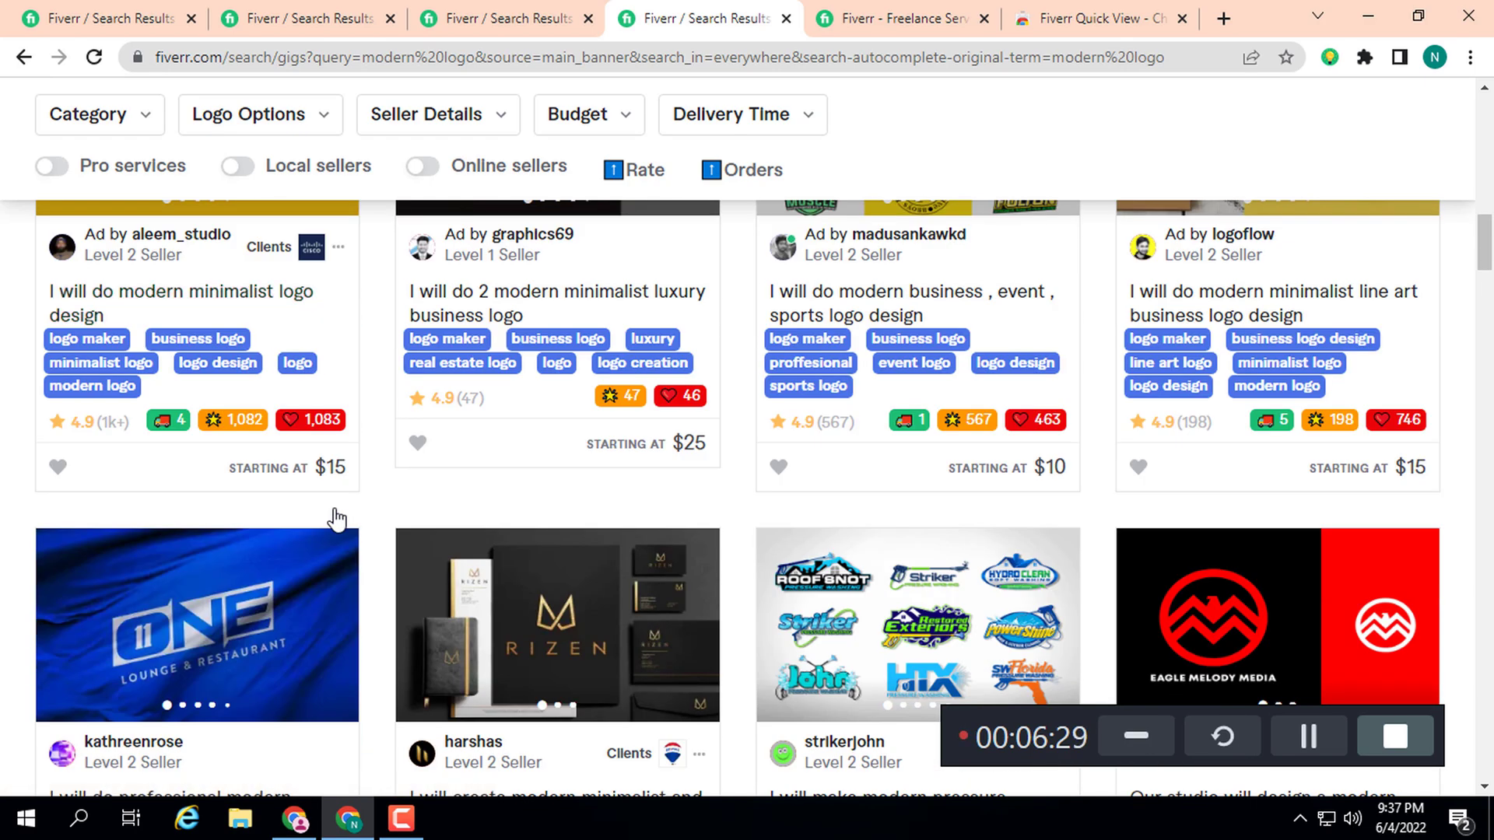
# - Copy the keyword "heraldic logo" without its count from the Top Focus Keywords of the "logo design" results
pyautogui.click(142, 14)
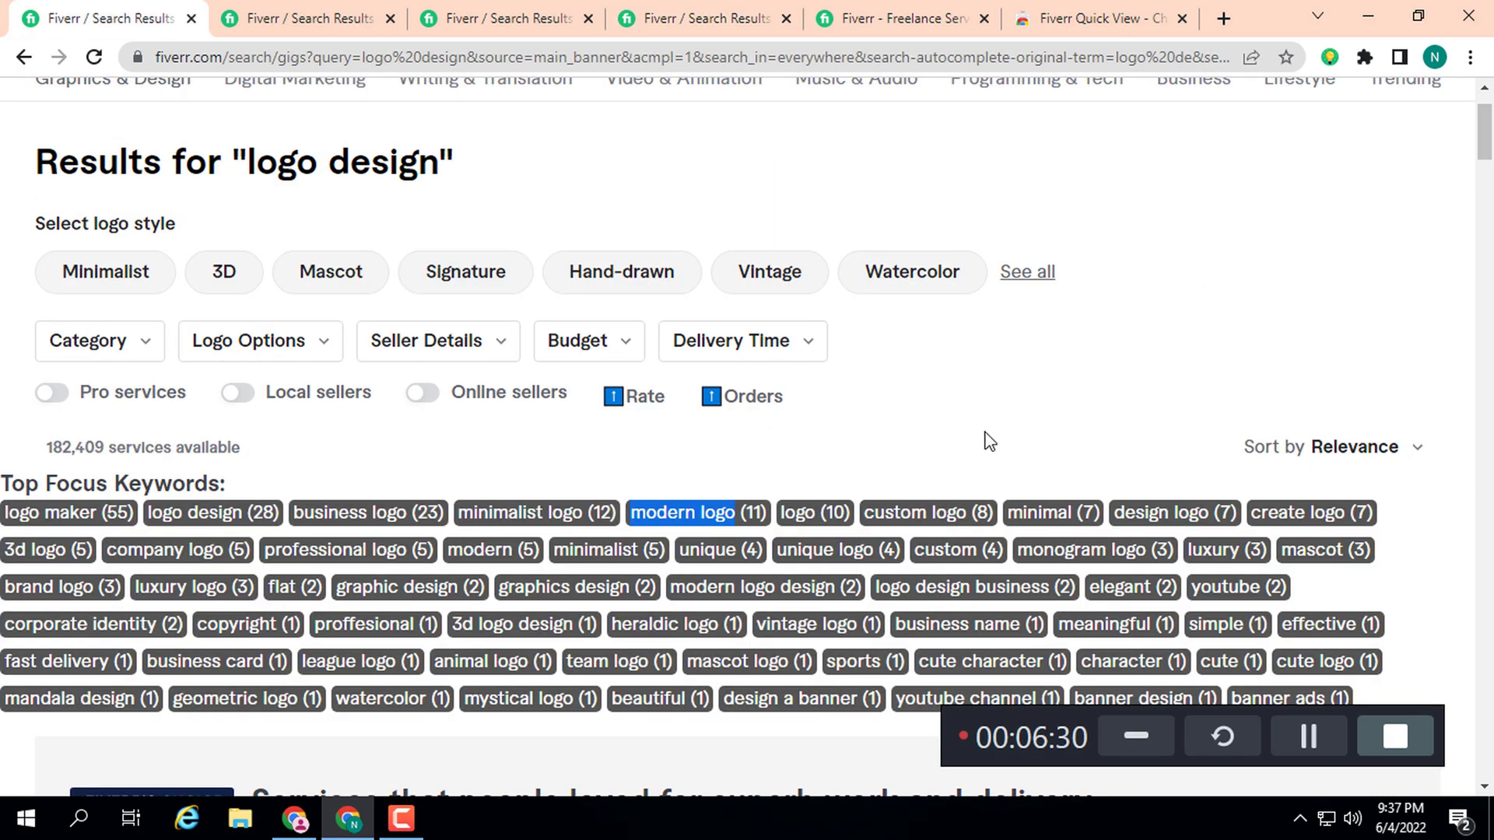
pyautogui.scroll(-2, 484, 444)
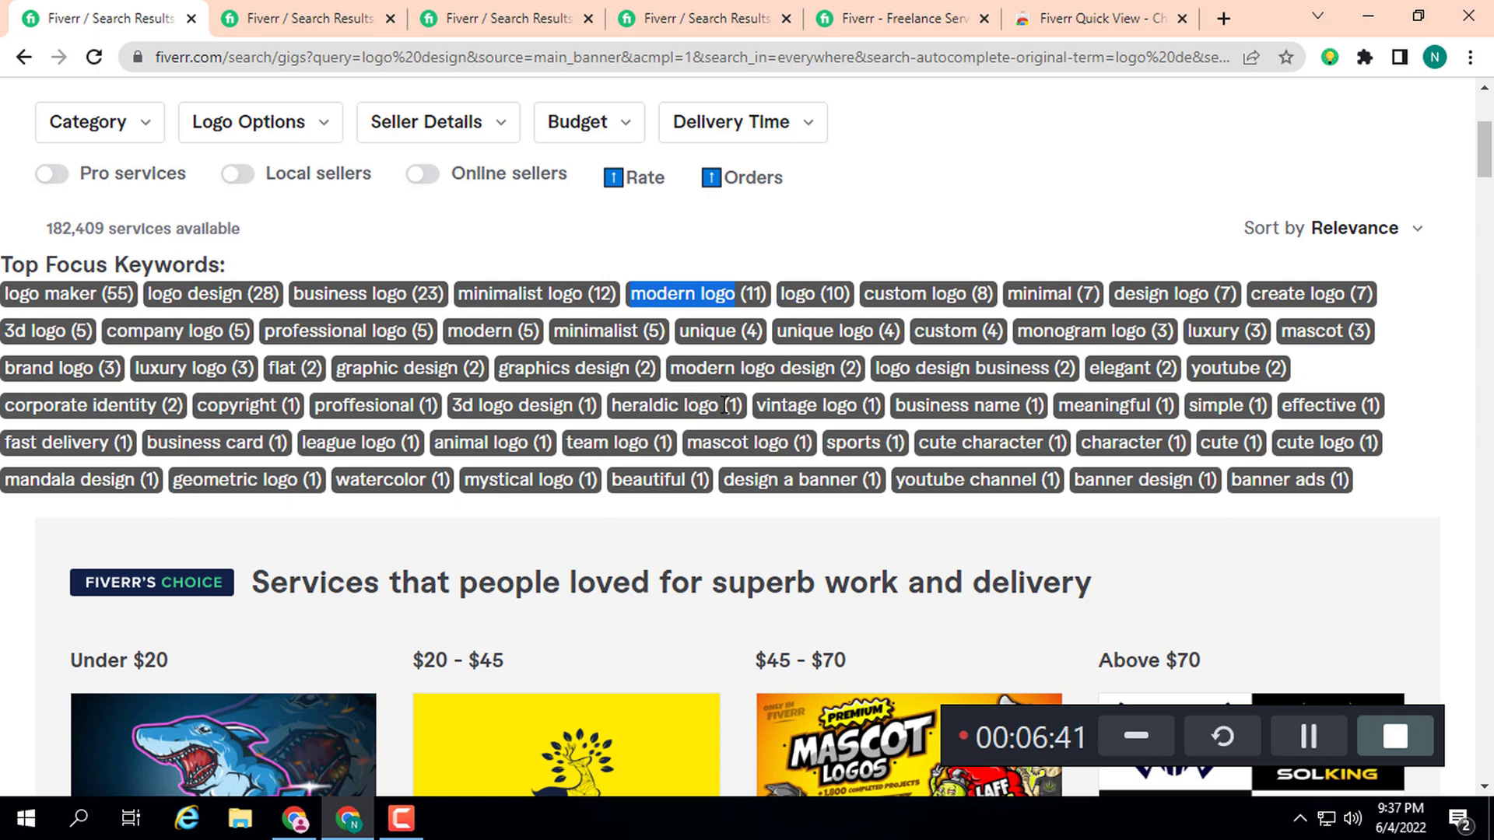
pyautogui.moveTo(716, 405); pyautogui.dragTo(652, 404)
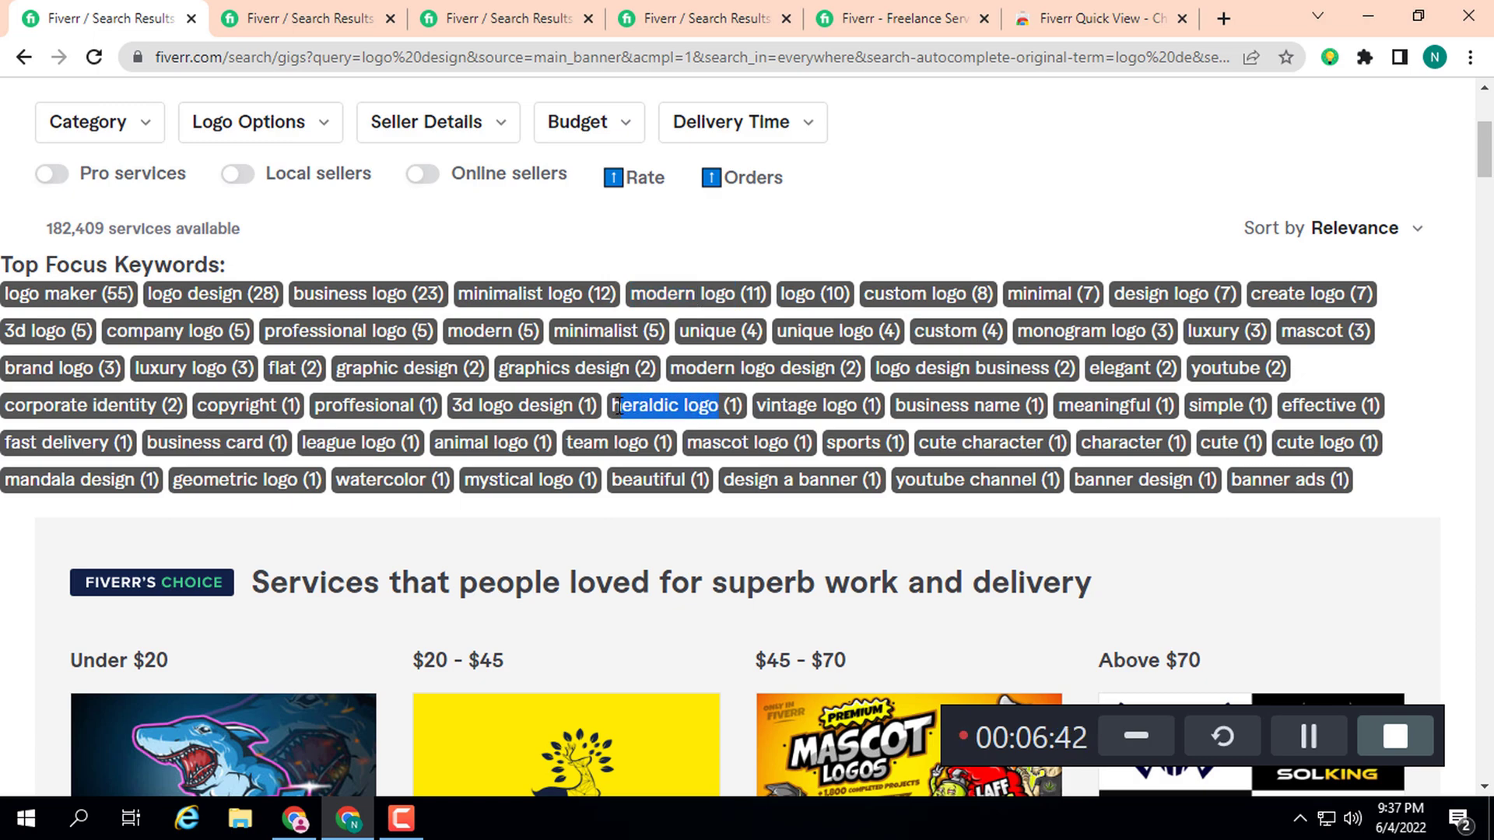
pyautogui.rightClick(654, 405)
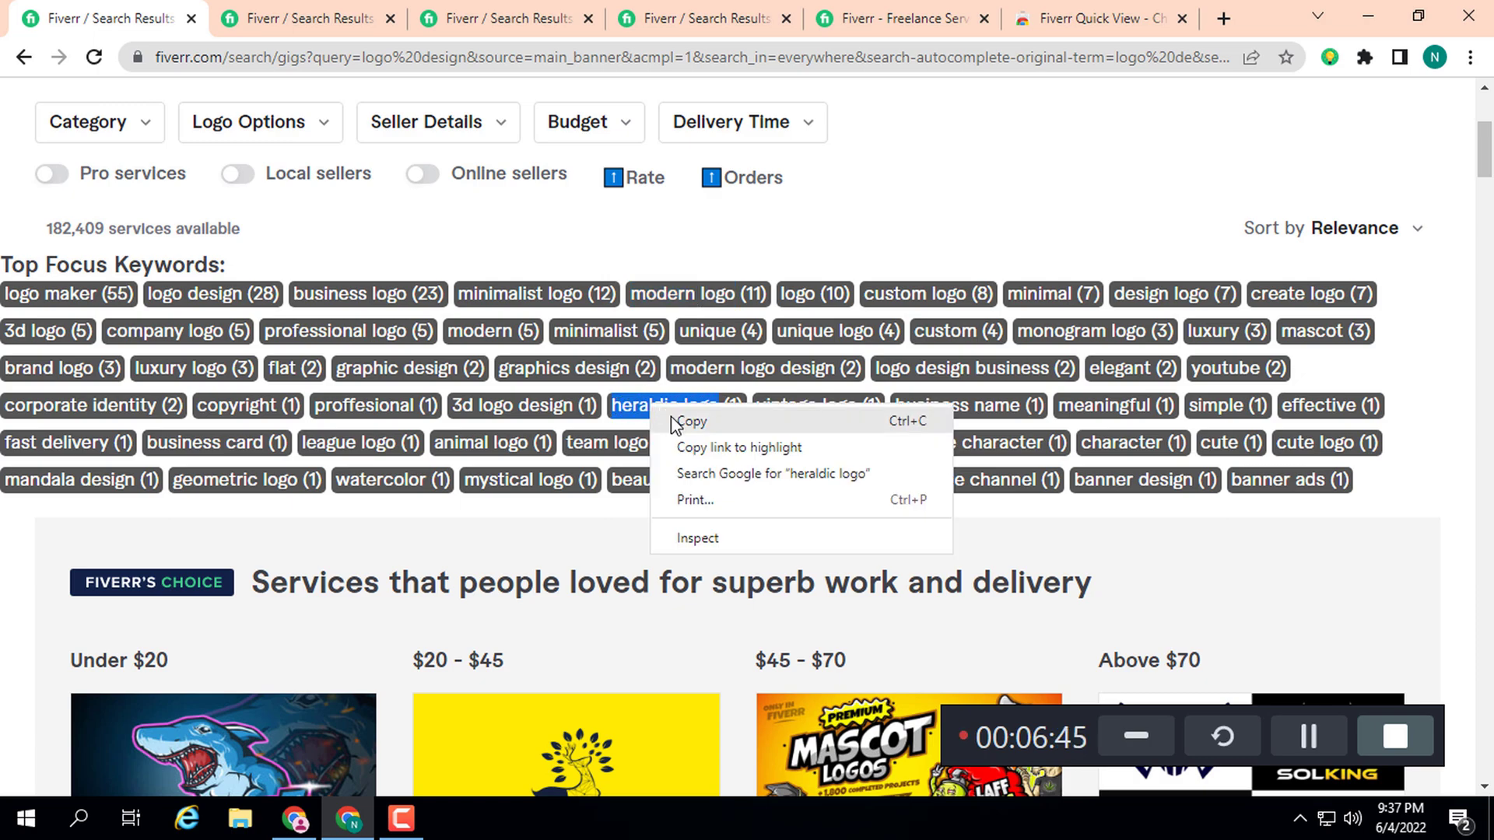
pyautogui.click(676, 422)
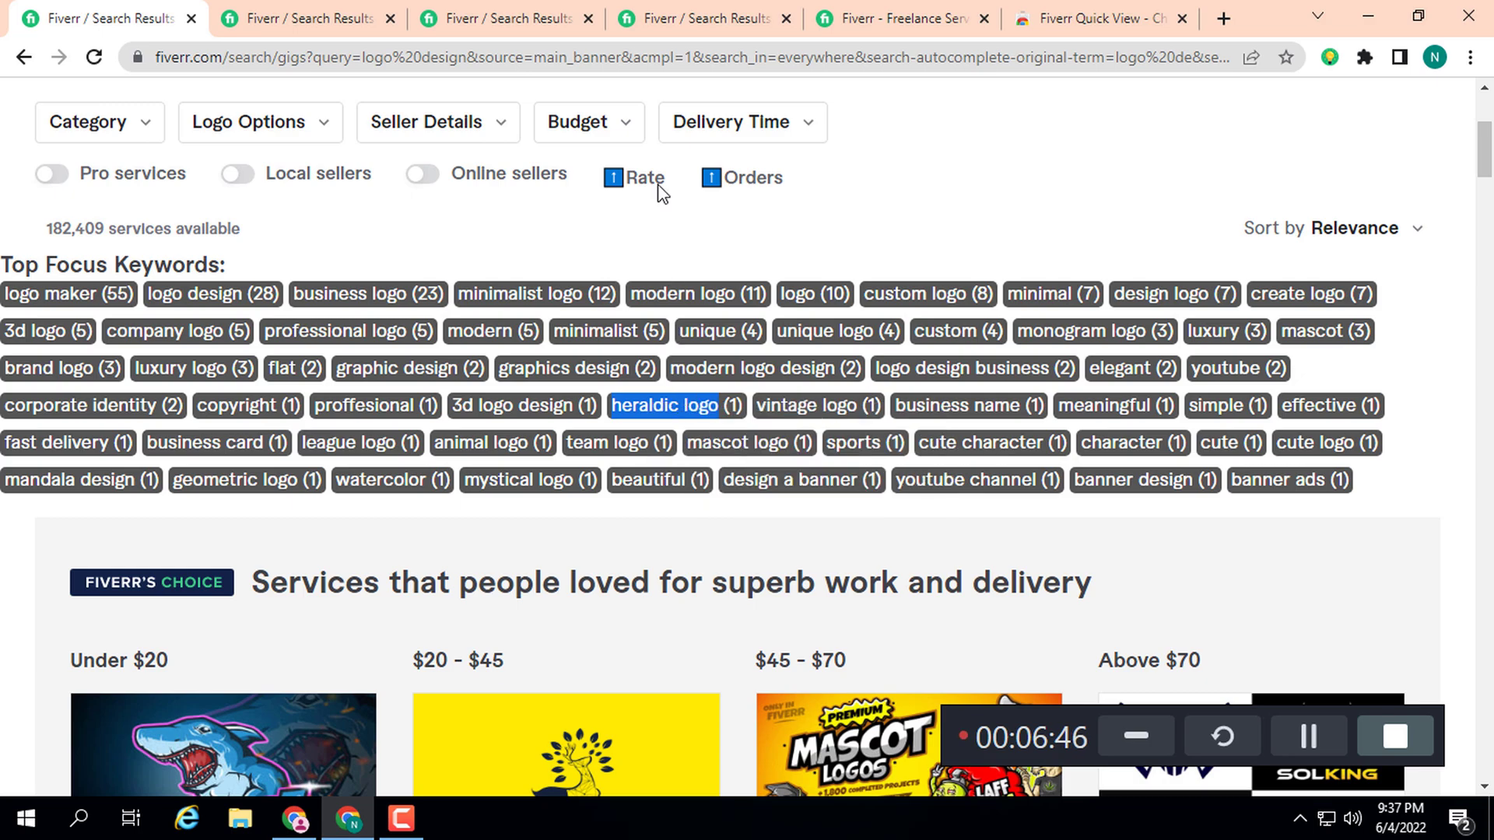
# - Search Fiverr for the copied keyword "heraldic logo" from the remaining unused Fiverr home page
pyautogui.click(845, 10)
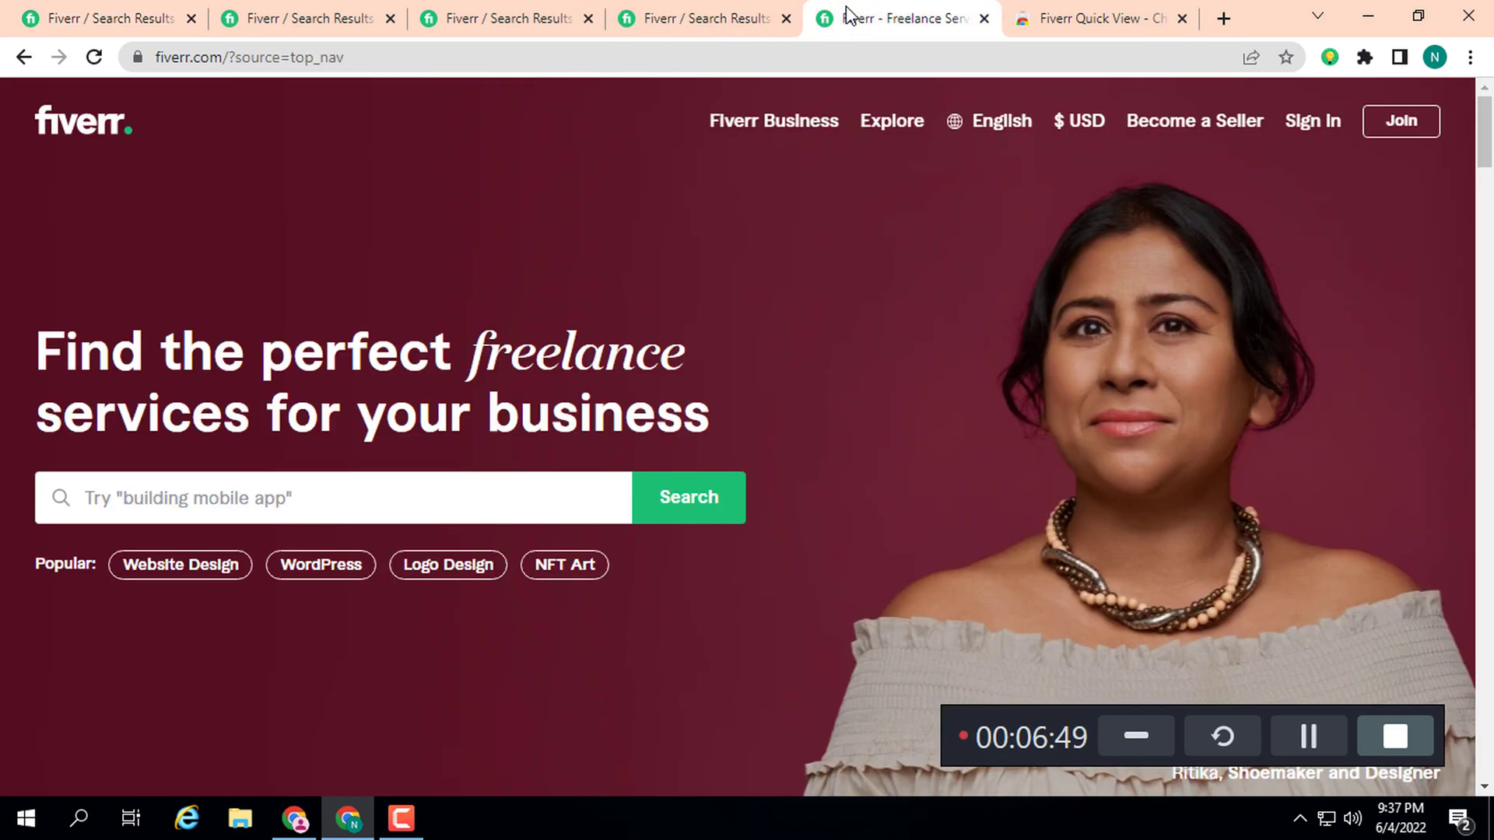
pyautogui.rightClick(180, 495)
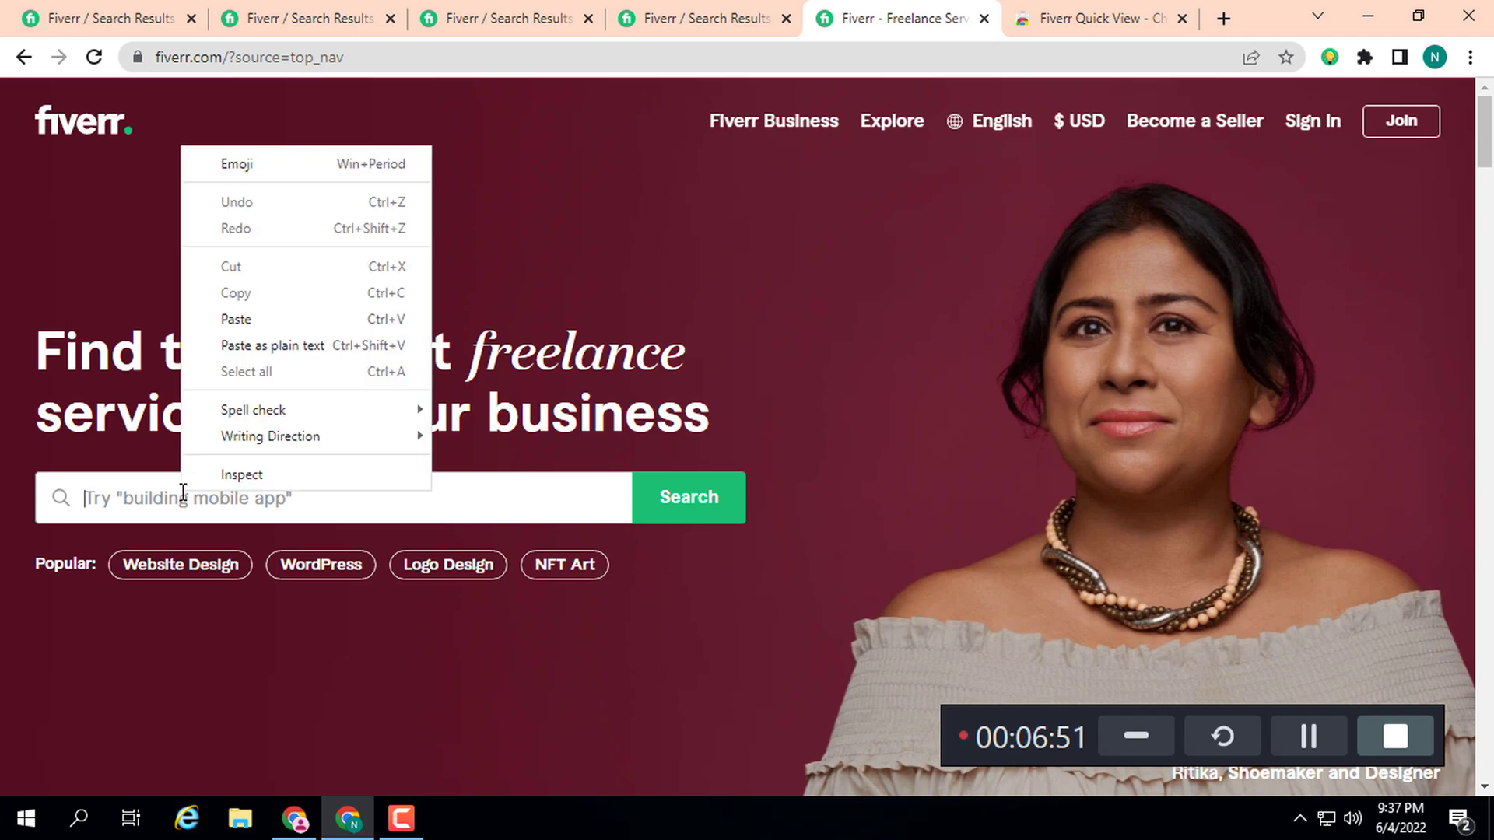
pyautogui.click(238, 321)
pyautogui.click(679, 517)
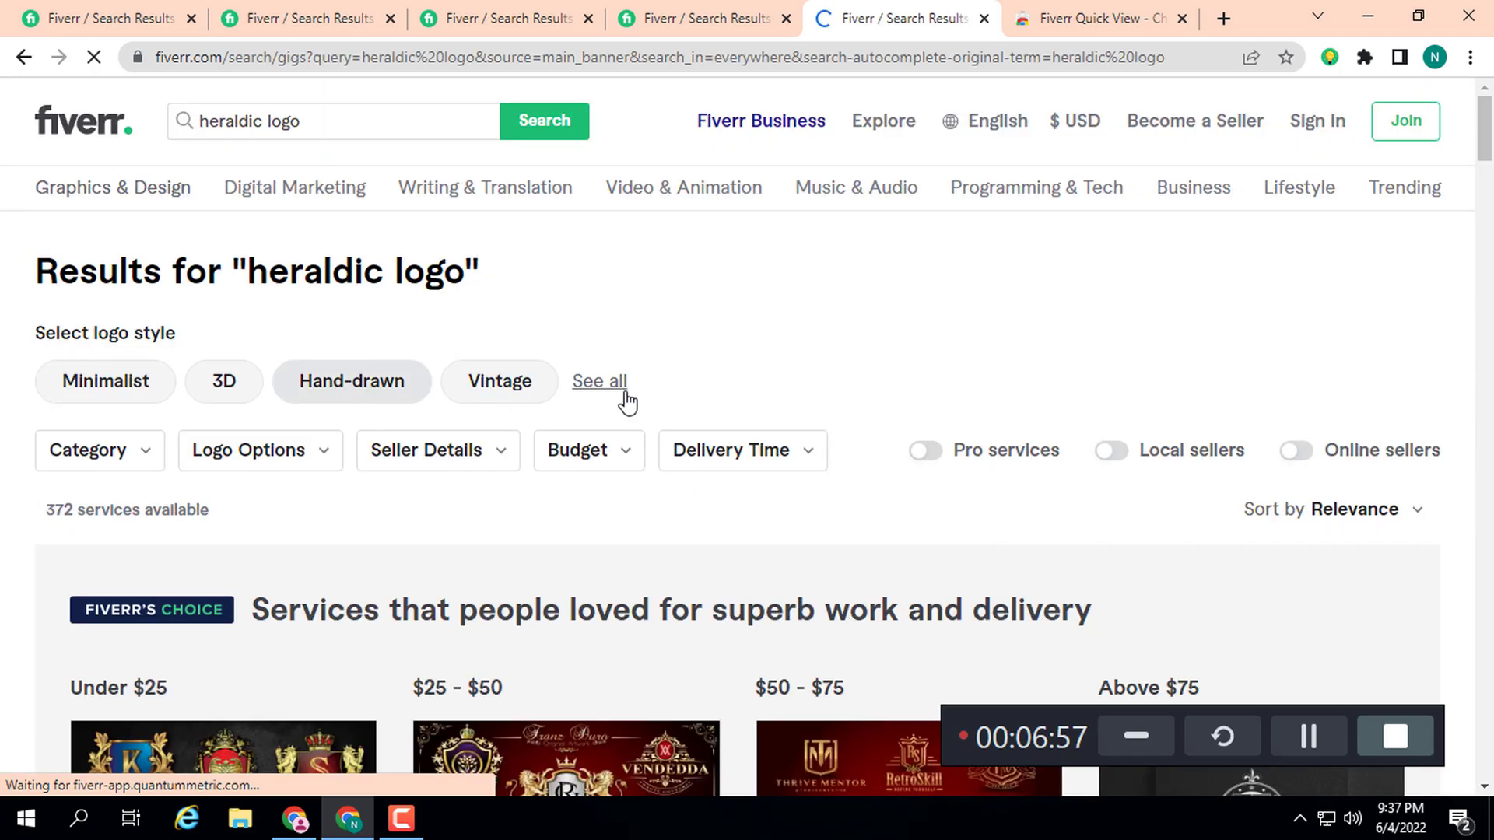
# - Examine the service count and the gigs' tags, reviews, orders and favorites for "heraldic logo", and return to its Top Focus Keywords
pyautogui.scroll(-3, 700, 311)
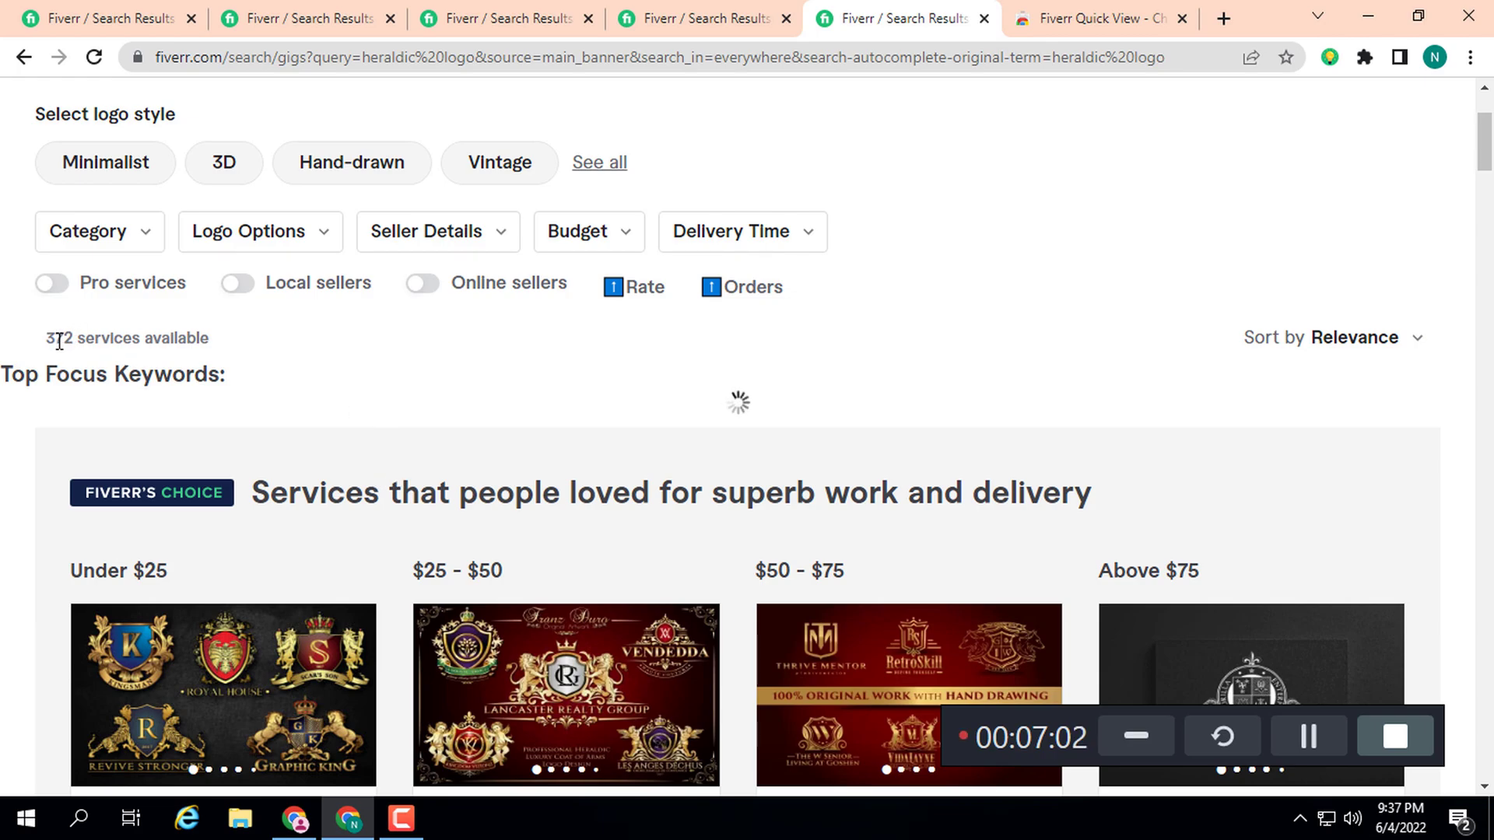
pyautogui.scroll(-2, 495, 370)
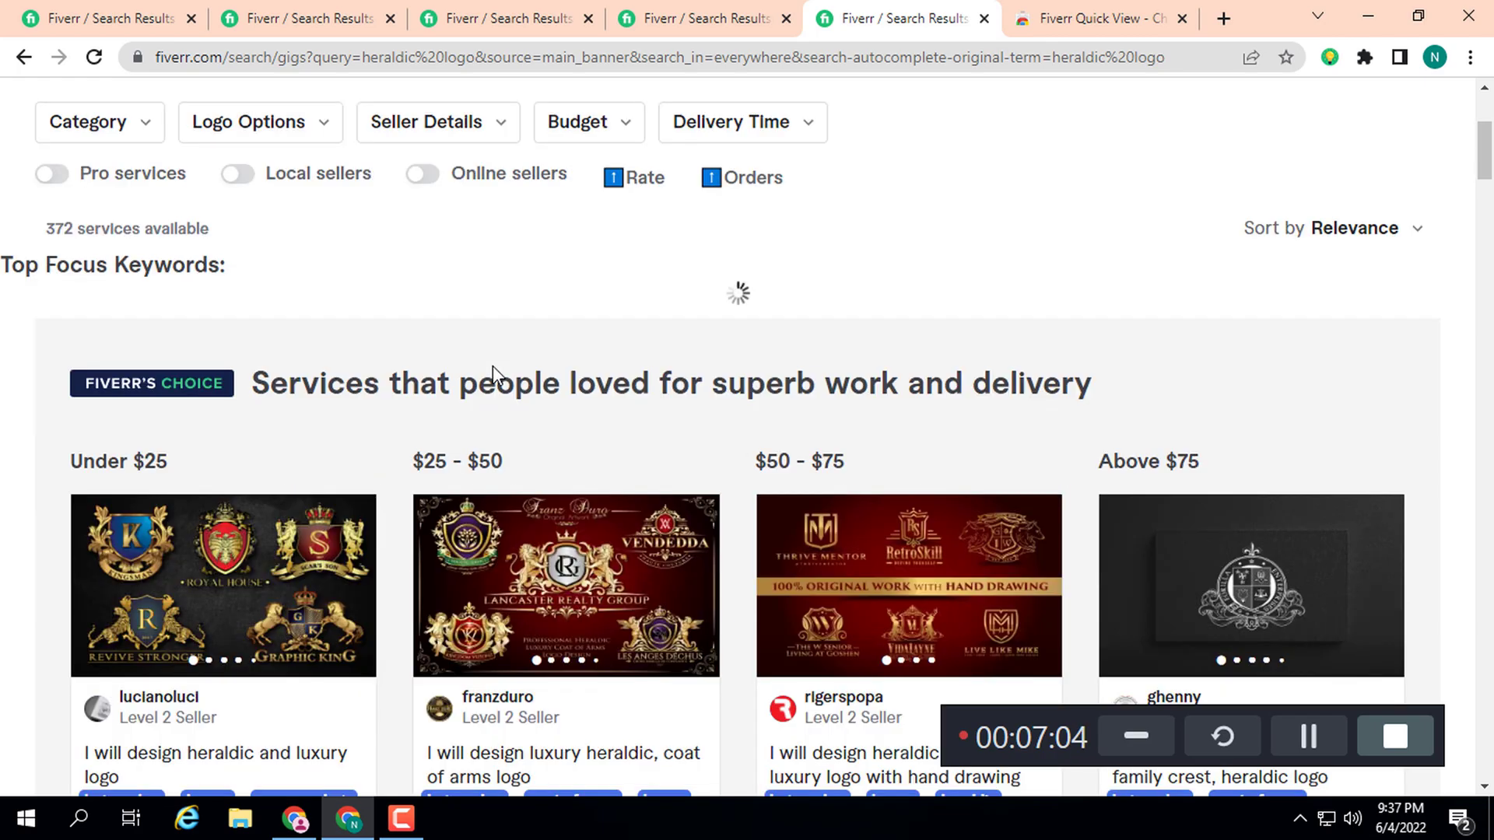
pyautogui.scroll(-2, 492, 365)
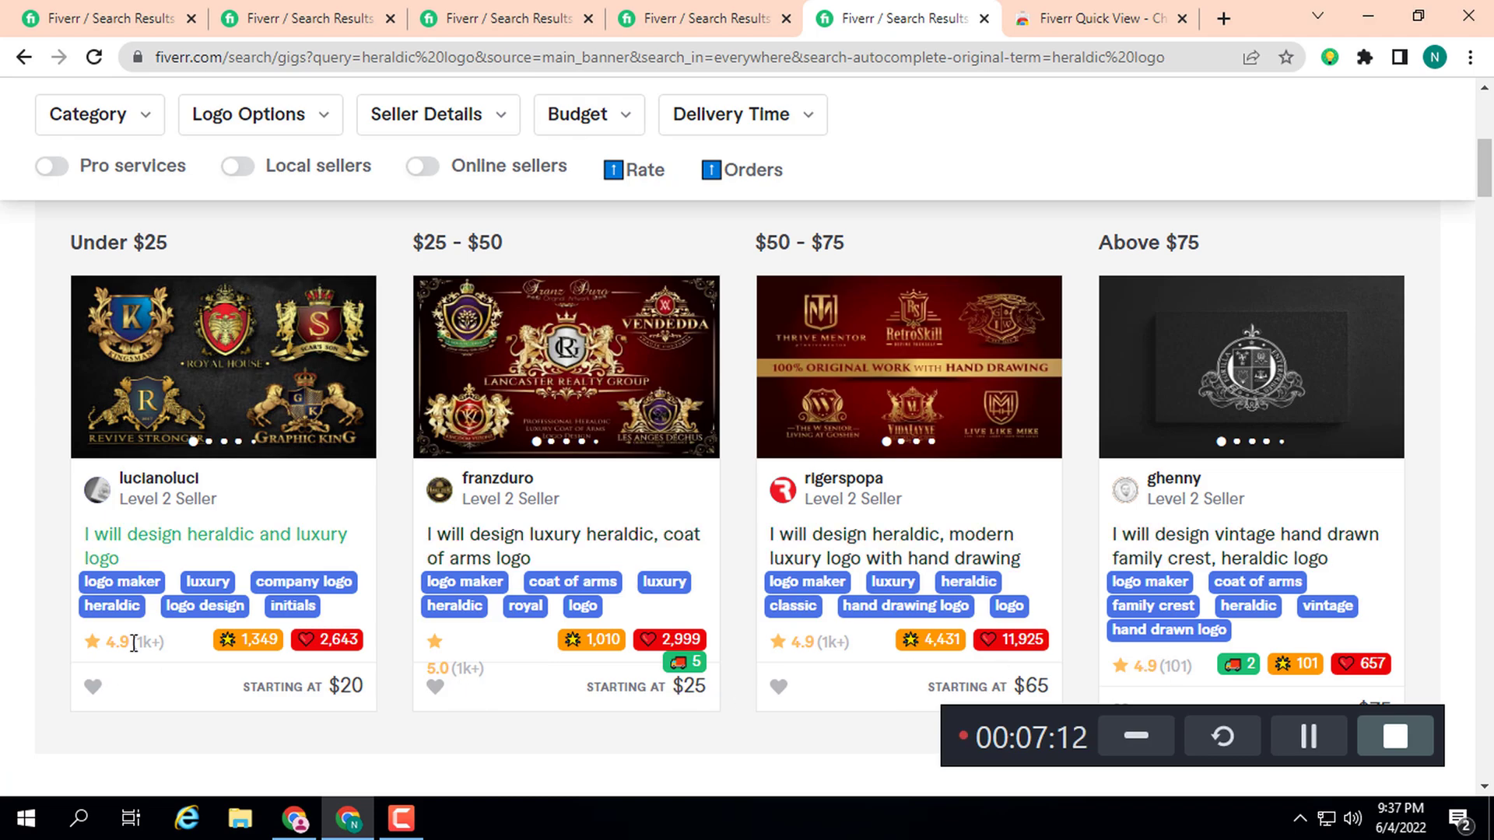
pyautogui.scroll(-1, 187, 648)
pyautogui.scroll(-2, 545, 661)
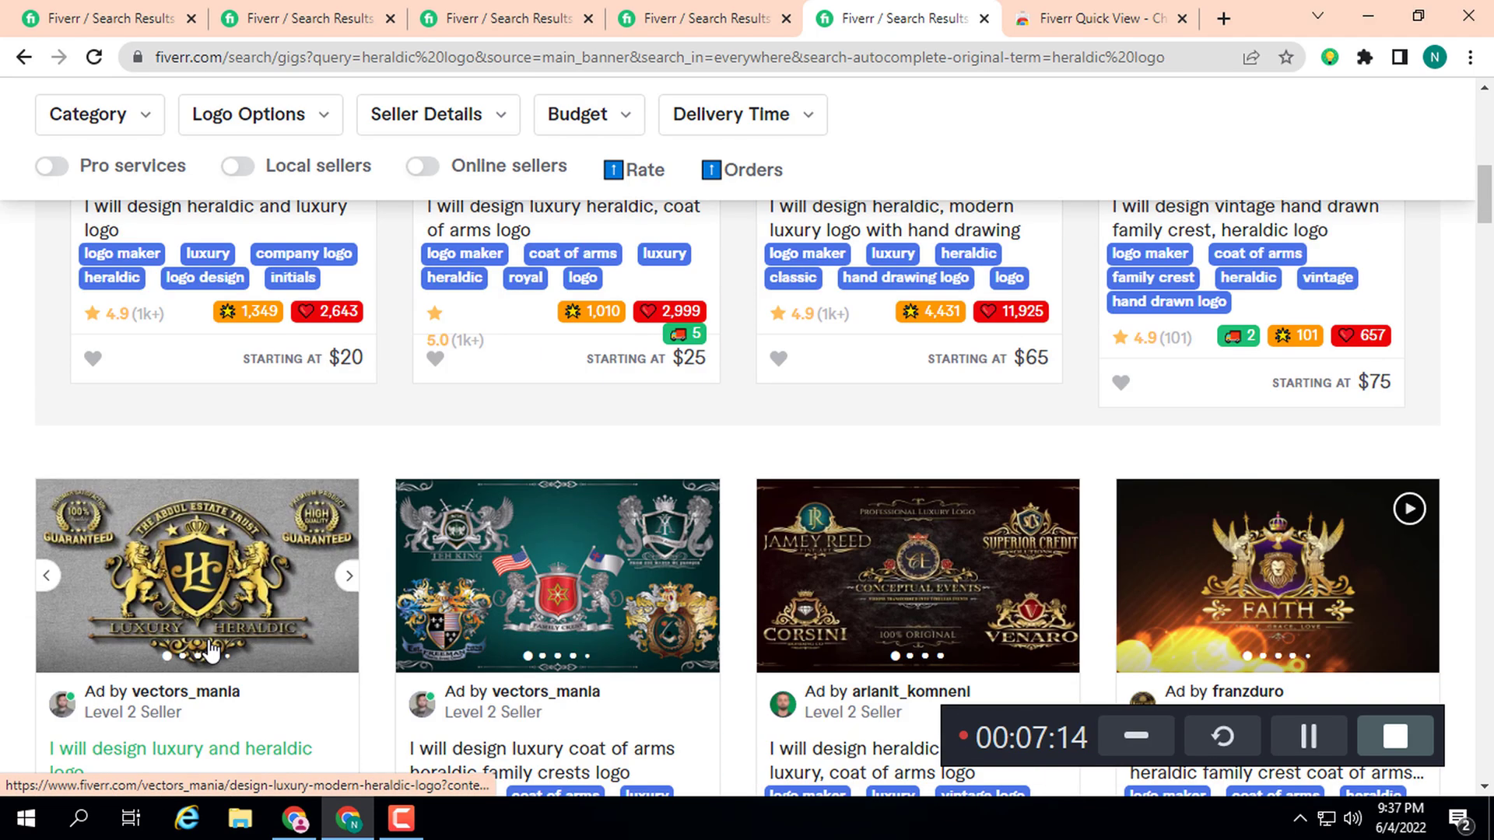
pyautogui.scroll(-2, 487, 654)
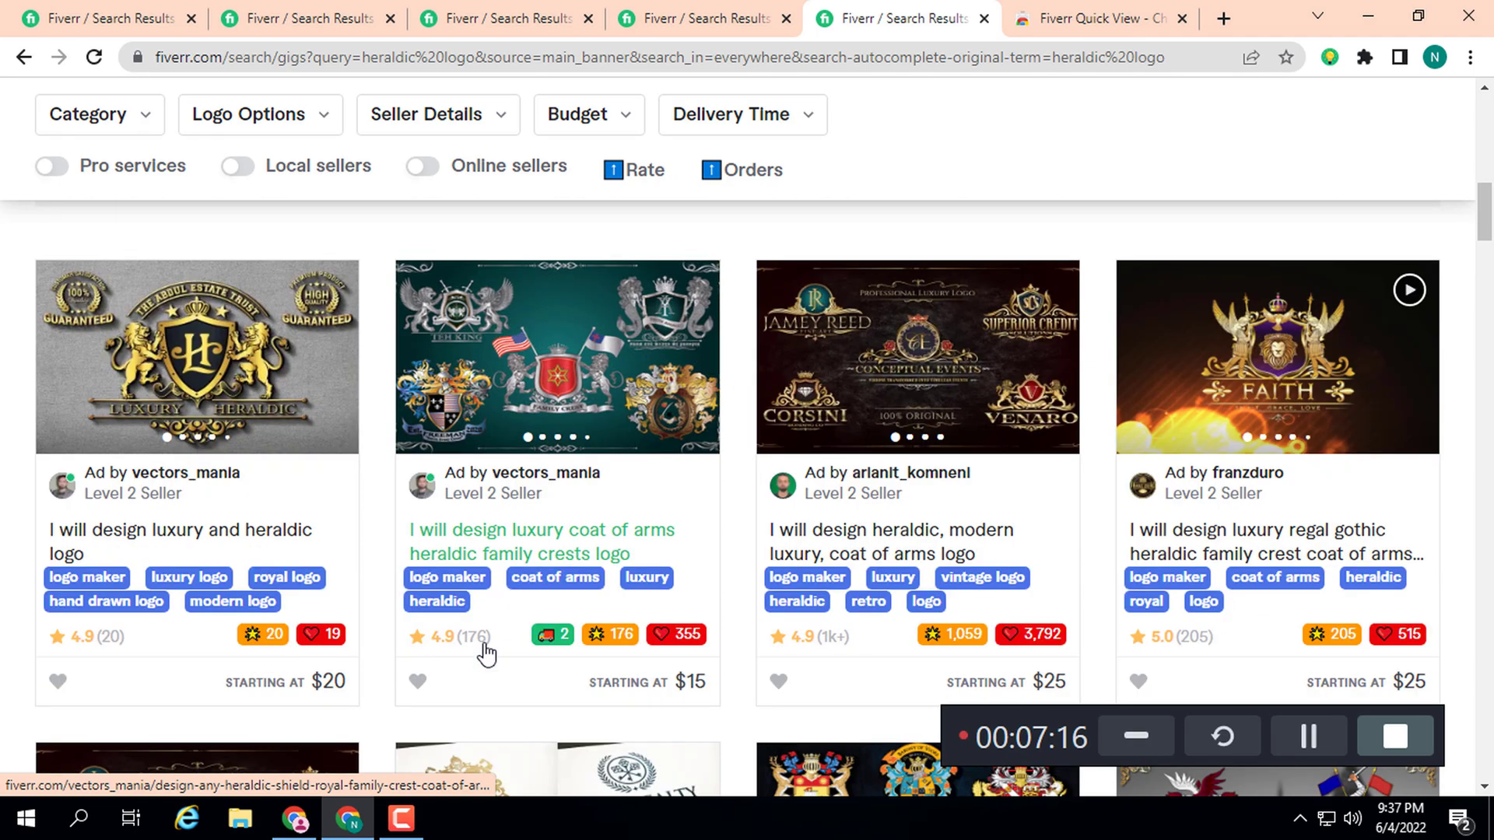
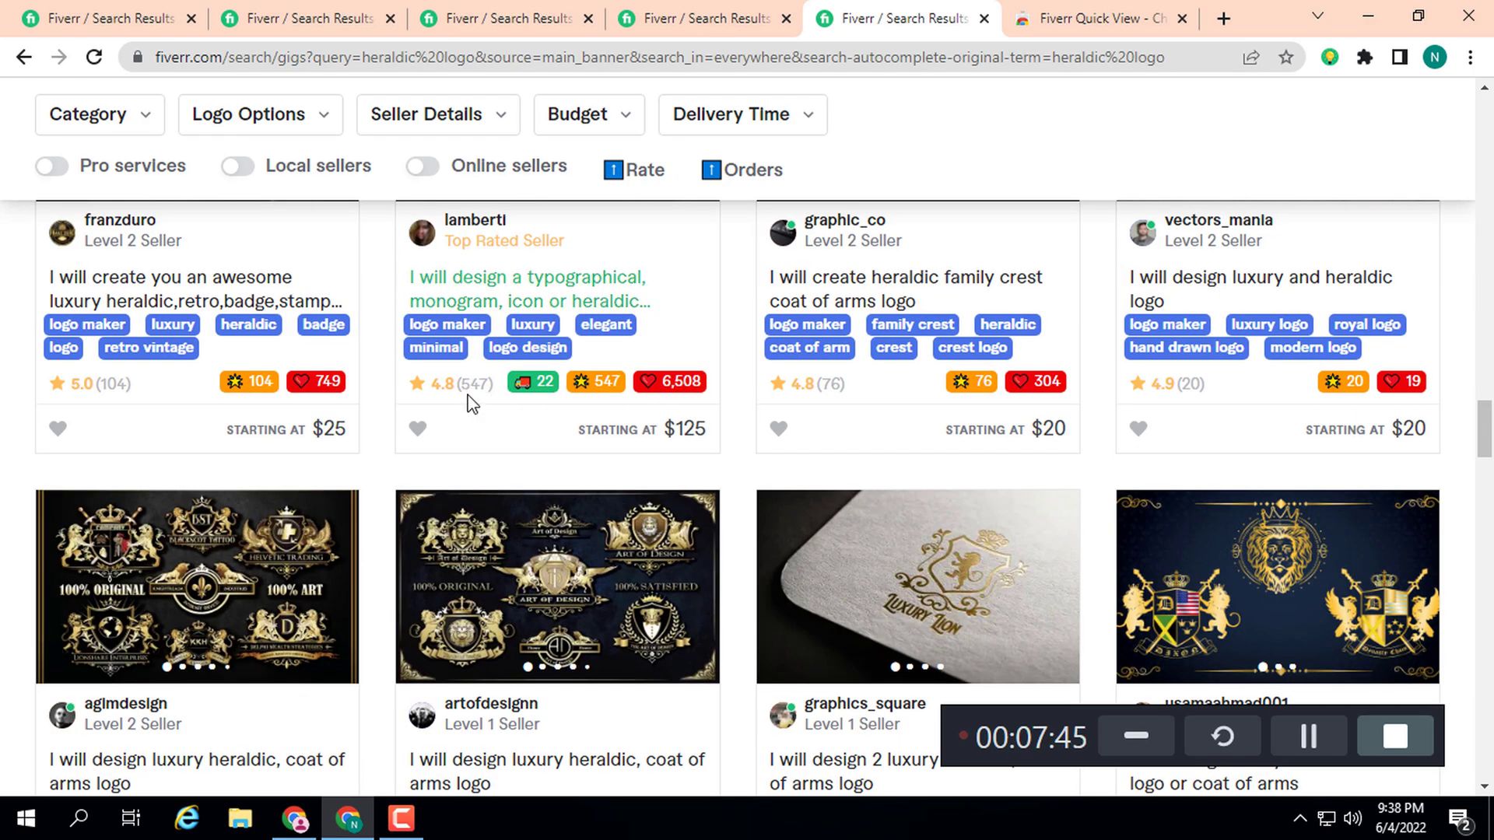
pyautogui.scroll(-4, 445, 393)
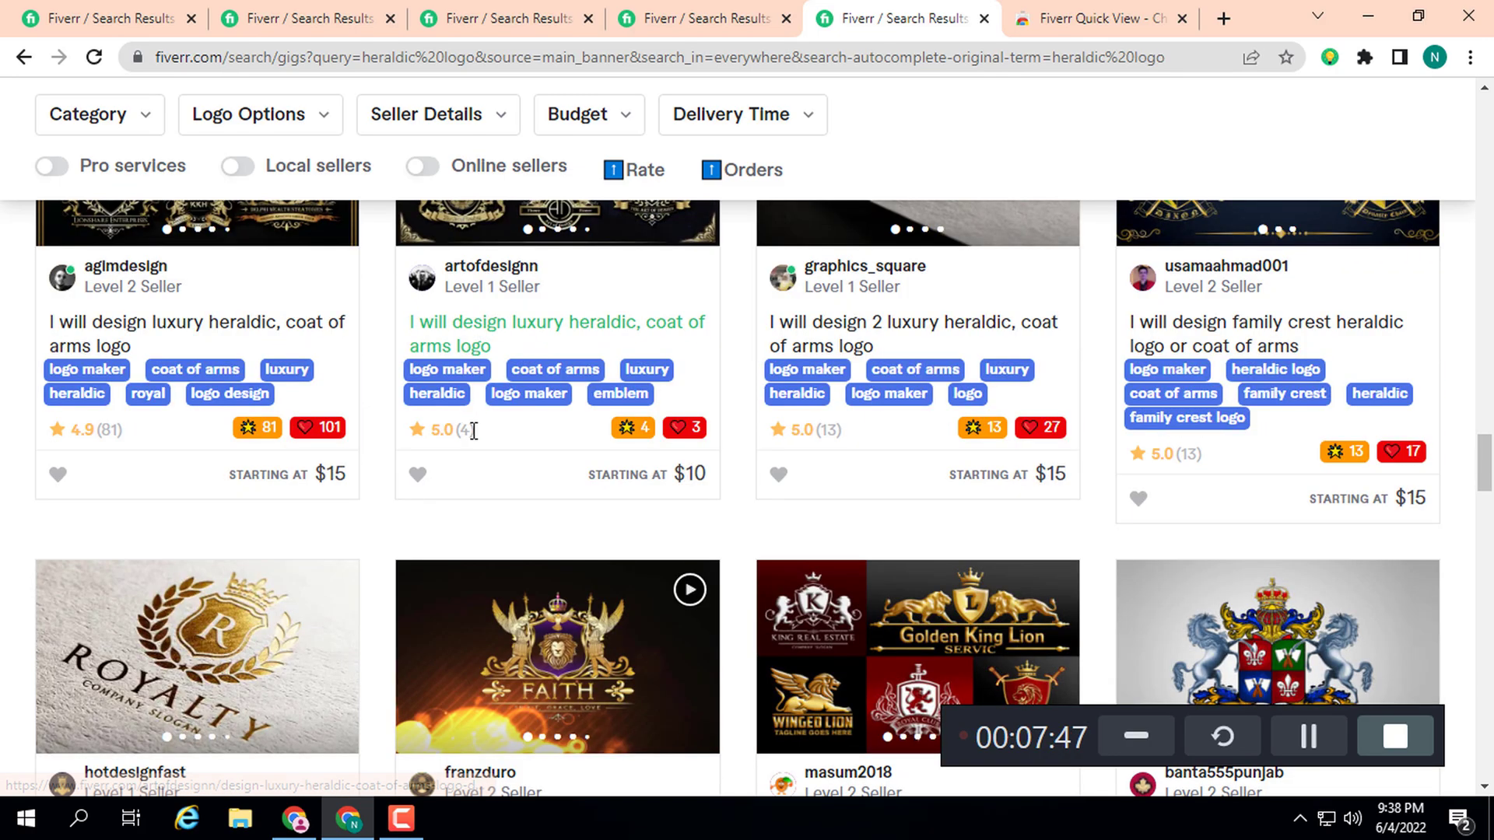
pyautogui.scroll(5, 366, 447)
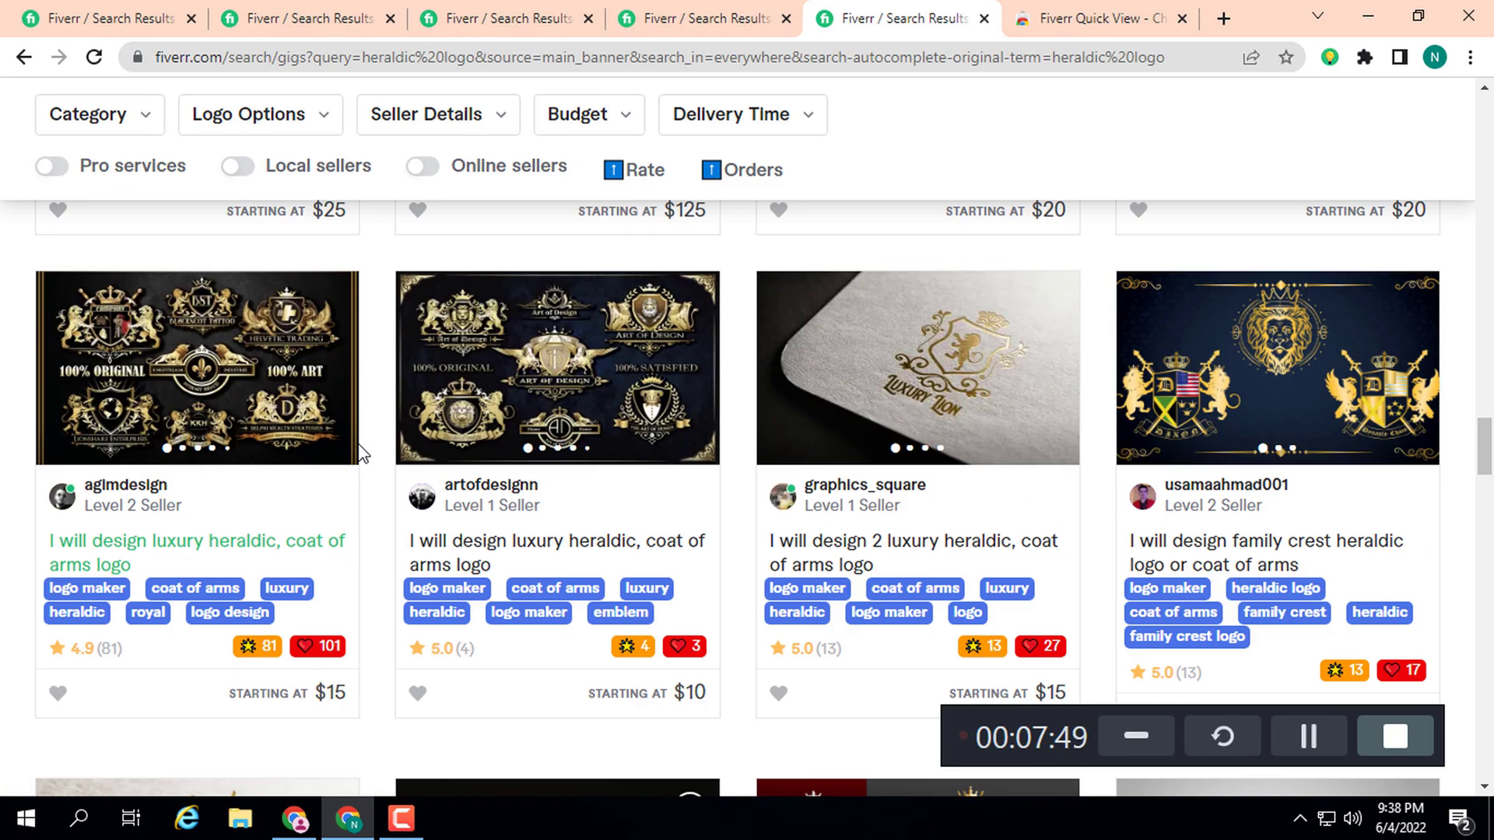
pyautogui.scroll(6, 358, 447)
pyautogui.scroll(20, 362, 452)
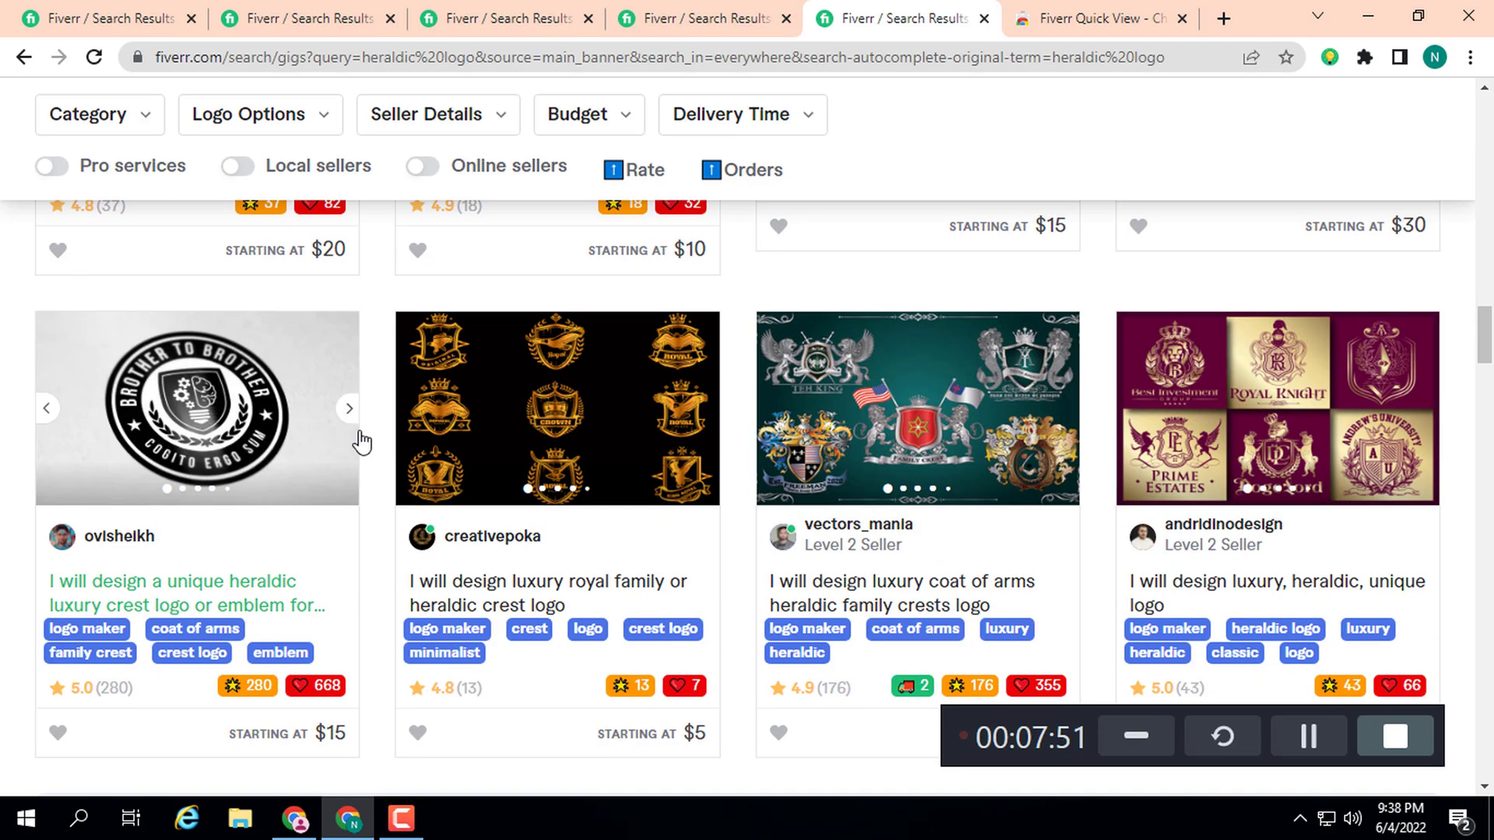
pyautogui.scroll(1, 367, 437)
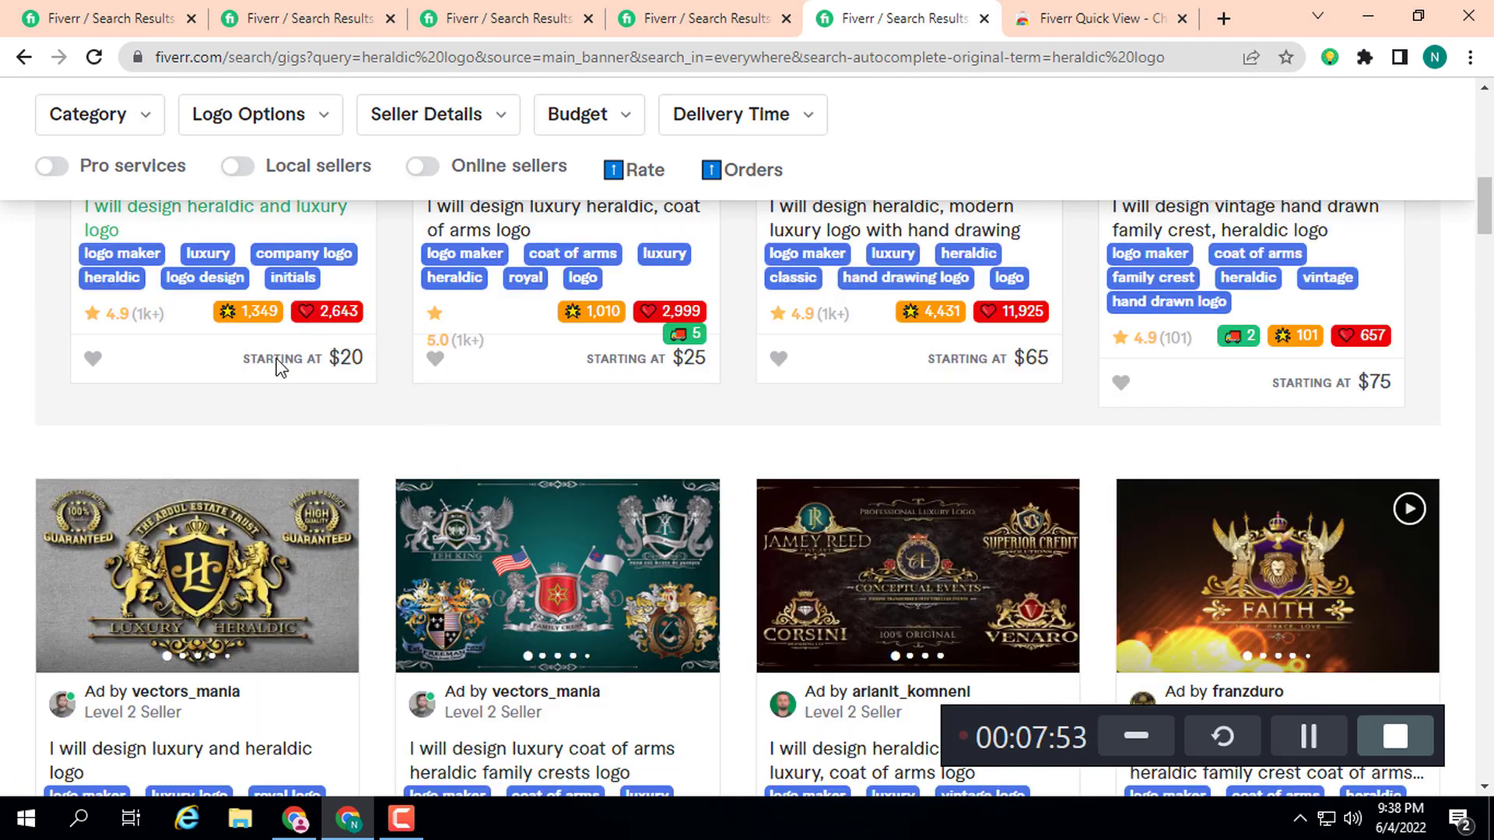
pyautogui.scroll(4, 580, 387)
pyautogui.scroll(4, 585, 383)
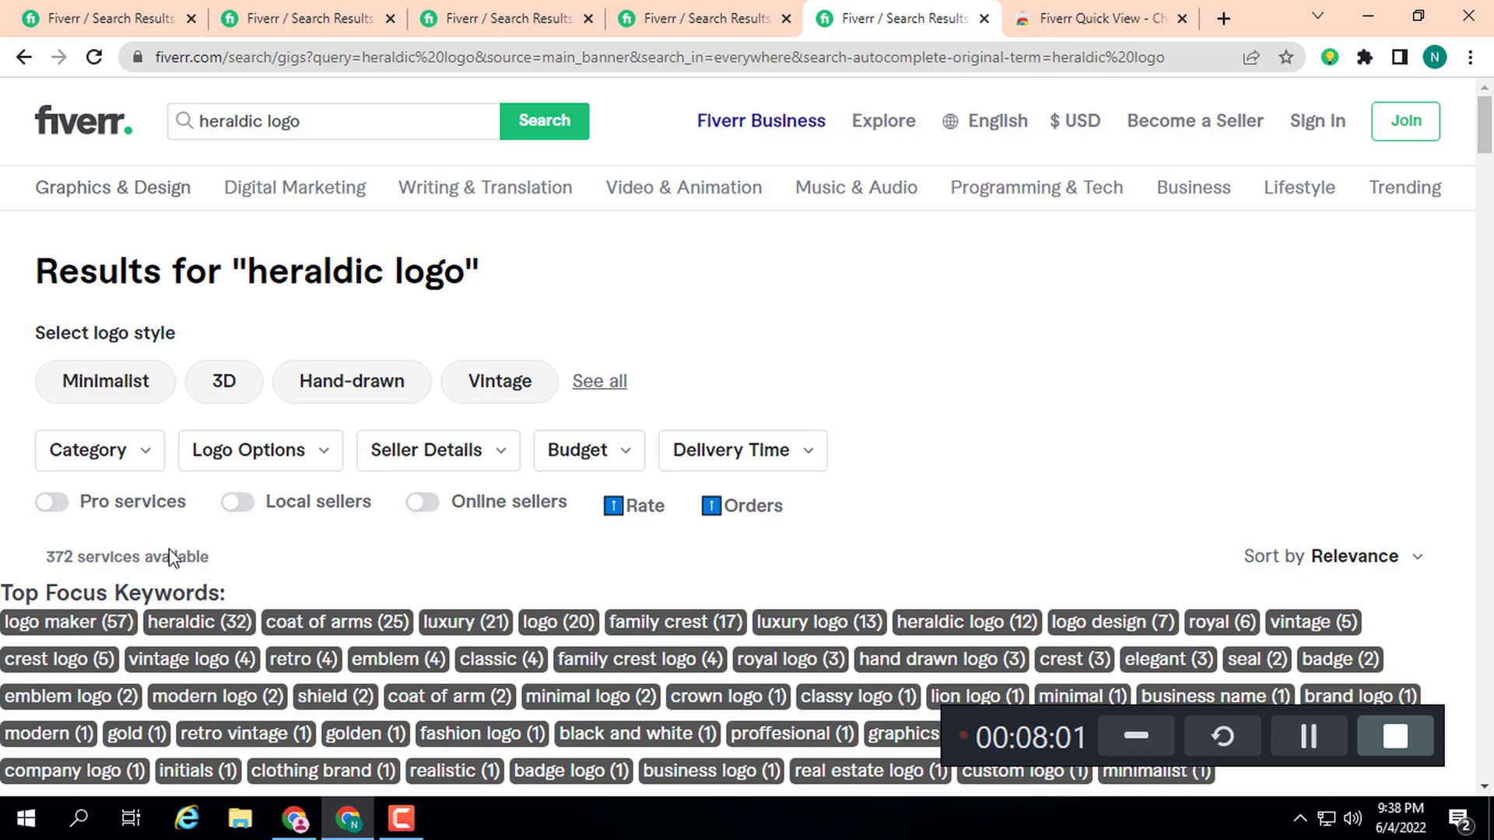
# - Copy the keyword "vintage logo" without its count from the Top Focus Keywords of the "logo design" results
pyautogui.click(85, 11)
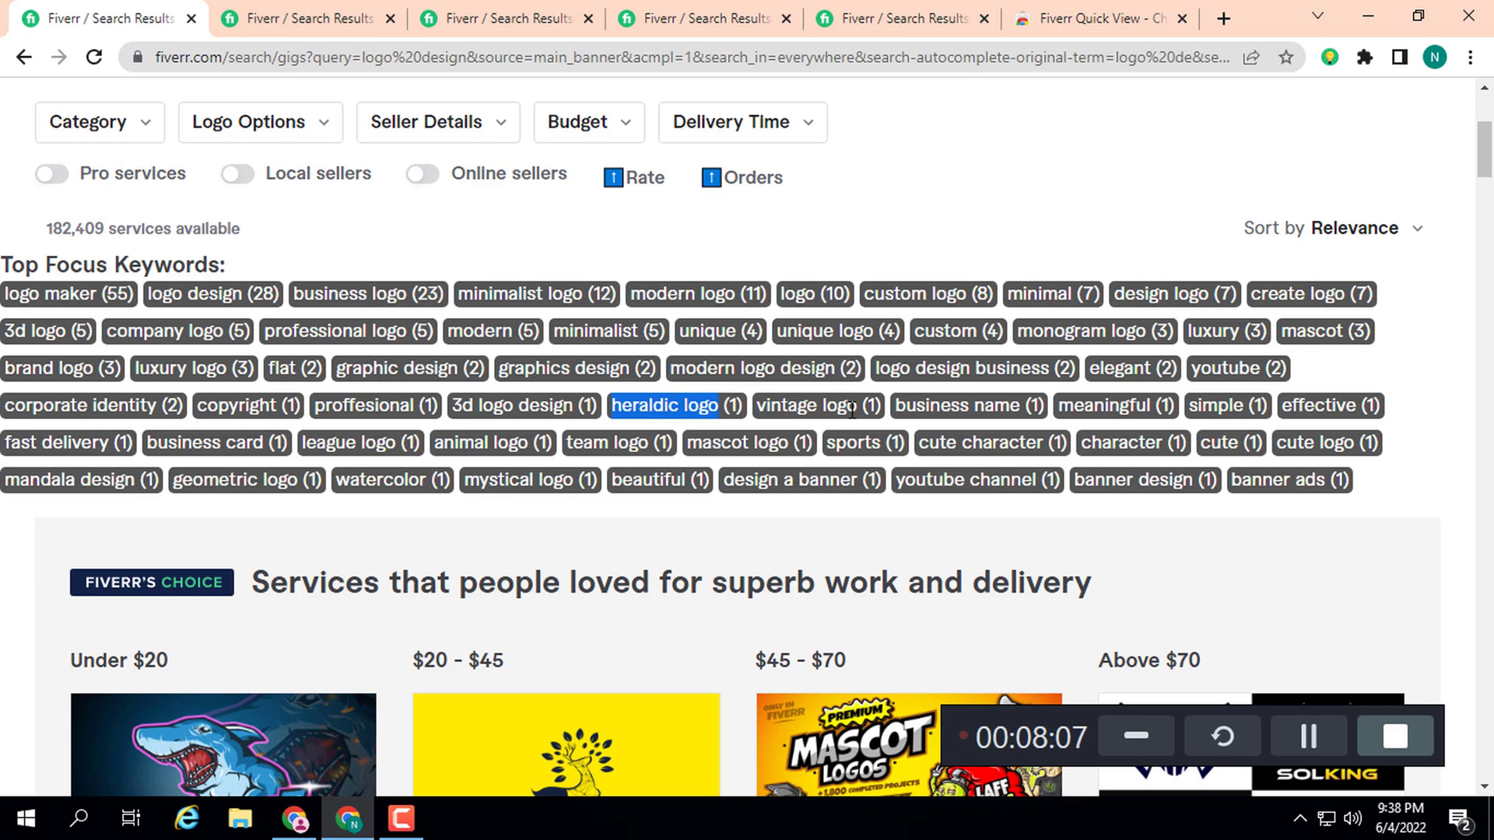
pyautogui.moveTo(857, 405); pyautogui.dragTo(852, 405)
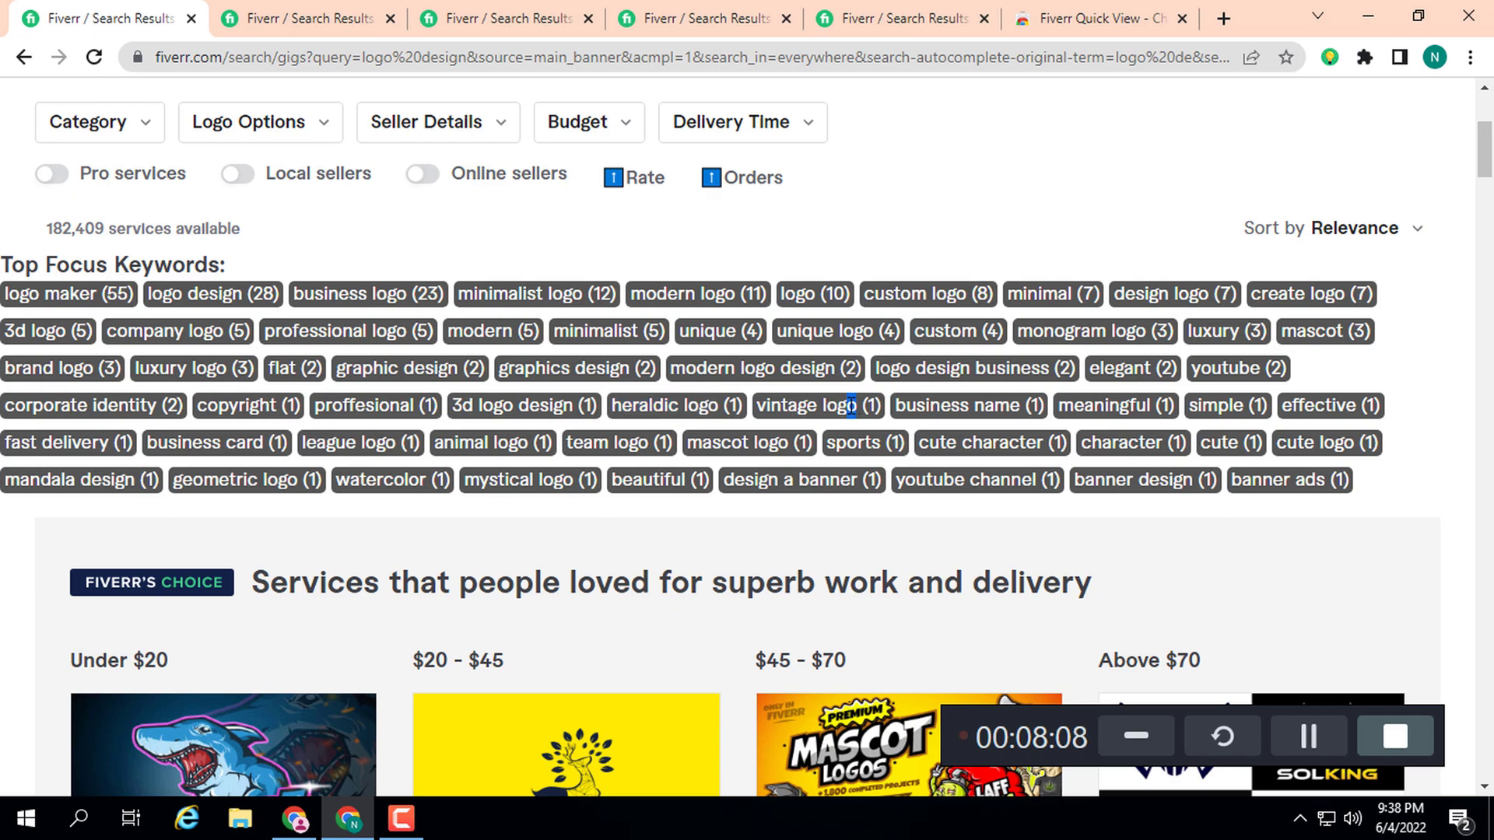
pyautogui.rightClick(767, 404)
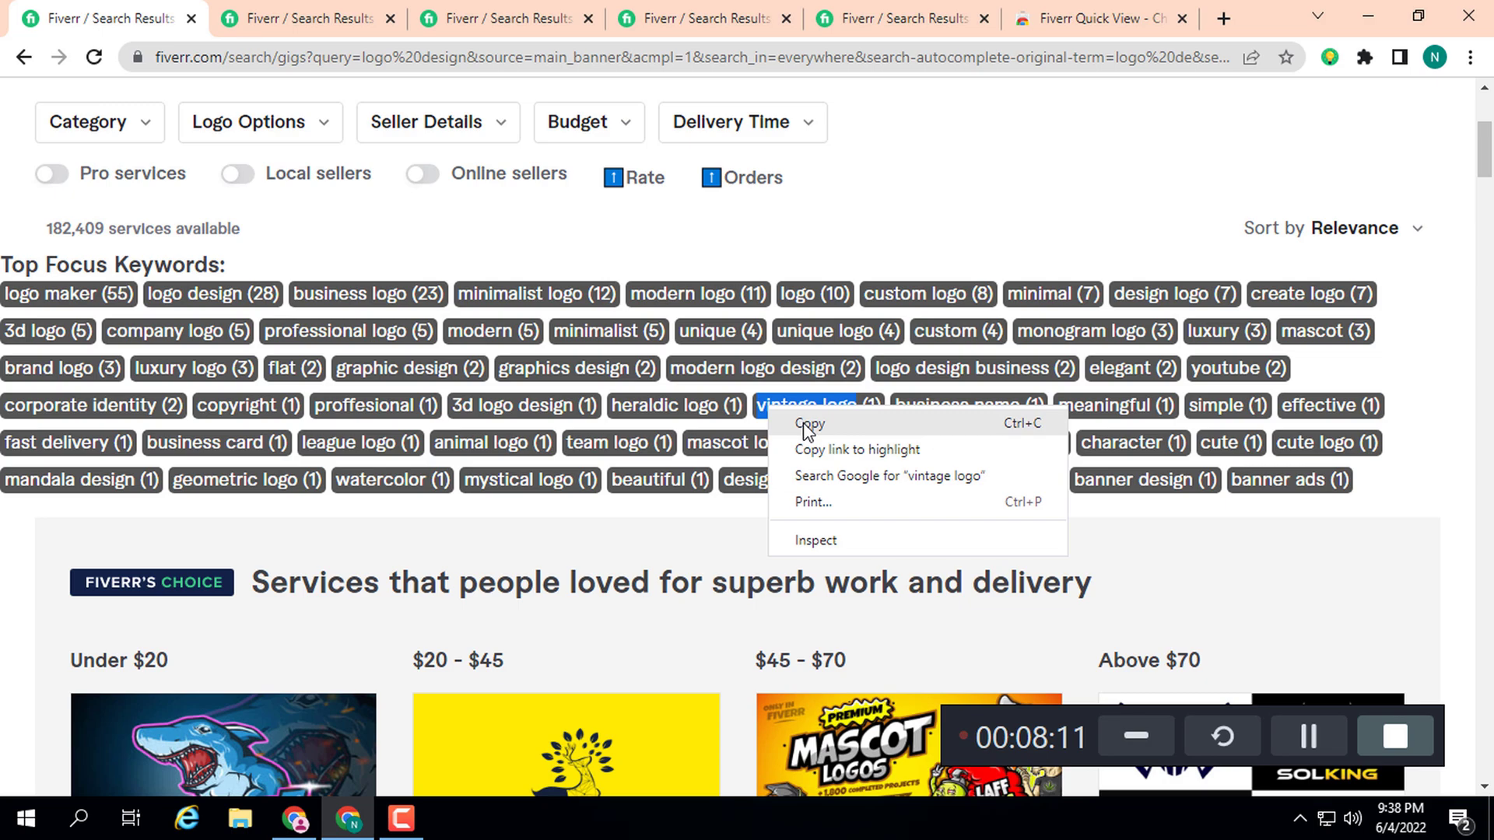
pyautogui.click(803, 423)
# - Replace the "heraldic logo" query with the copied keyword "vintage logo" and run the search
pyautogui.click(848, 18)
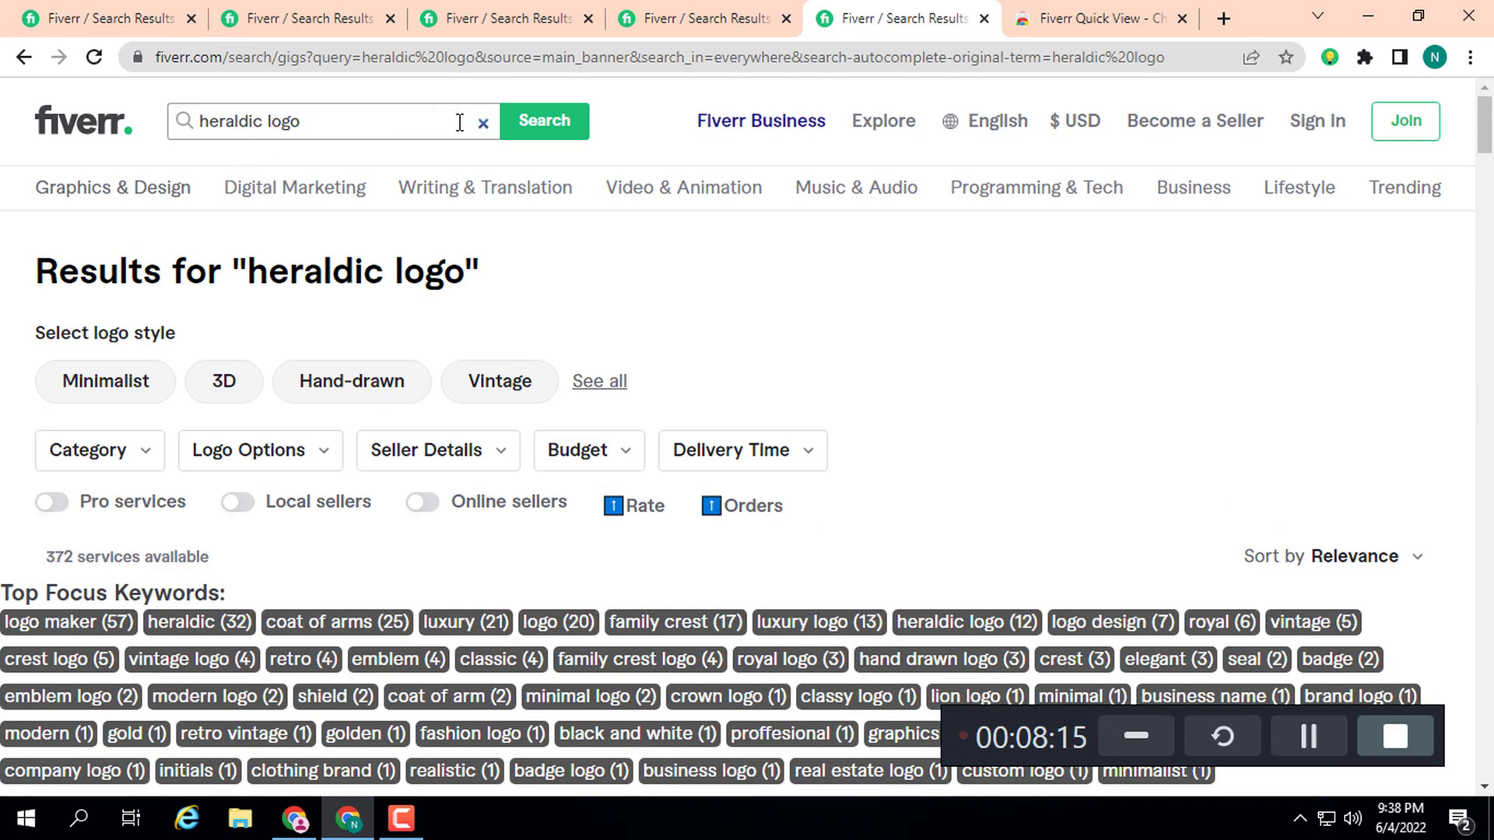
pyautogui.click(481, 123)
pyautogui.rightClick(381, 127)
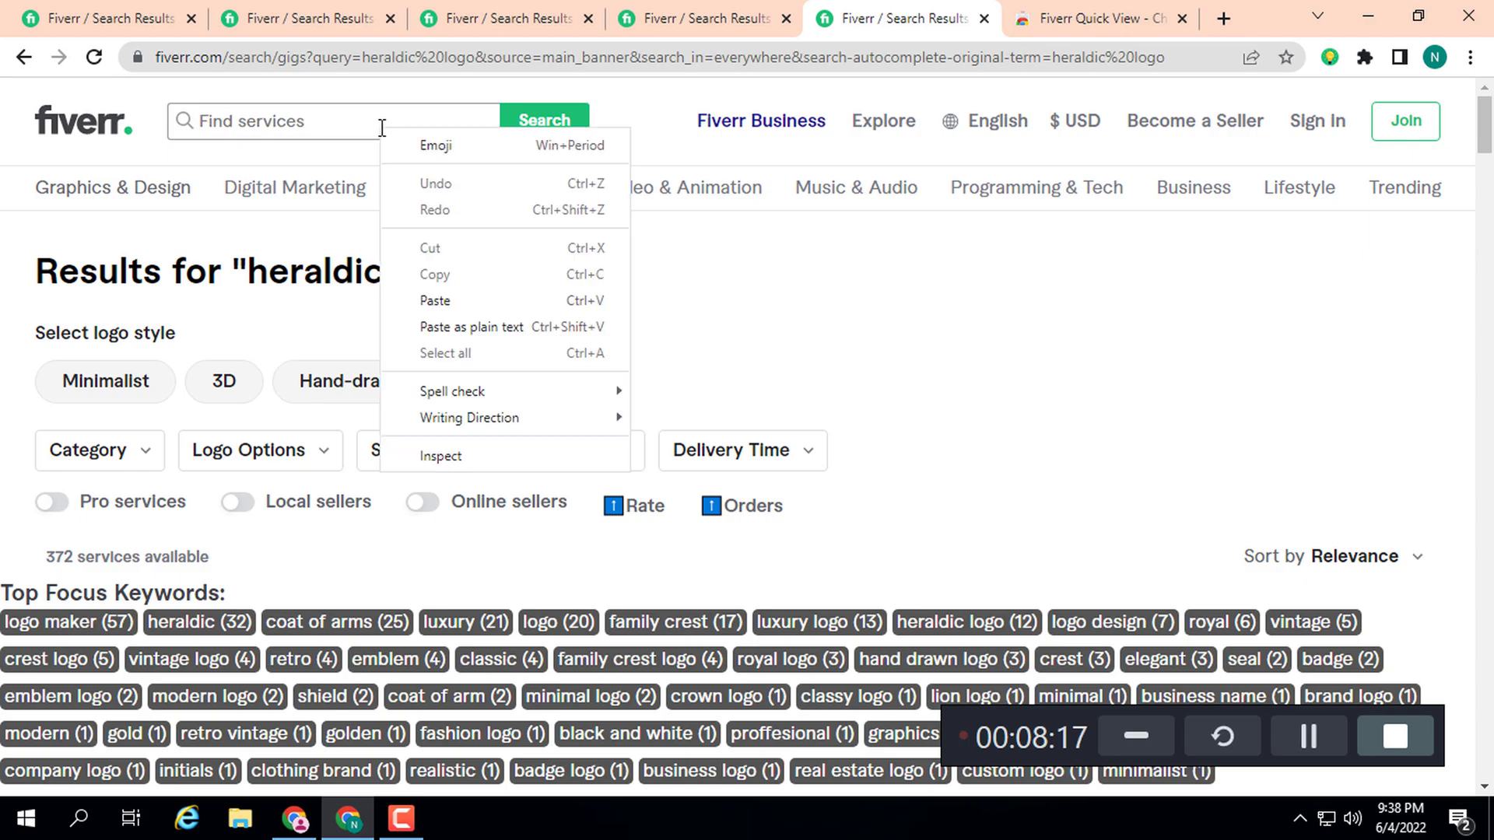
pyautogui.click(459, 300)
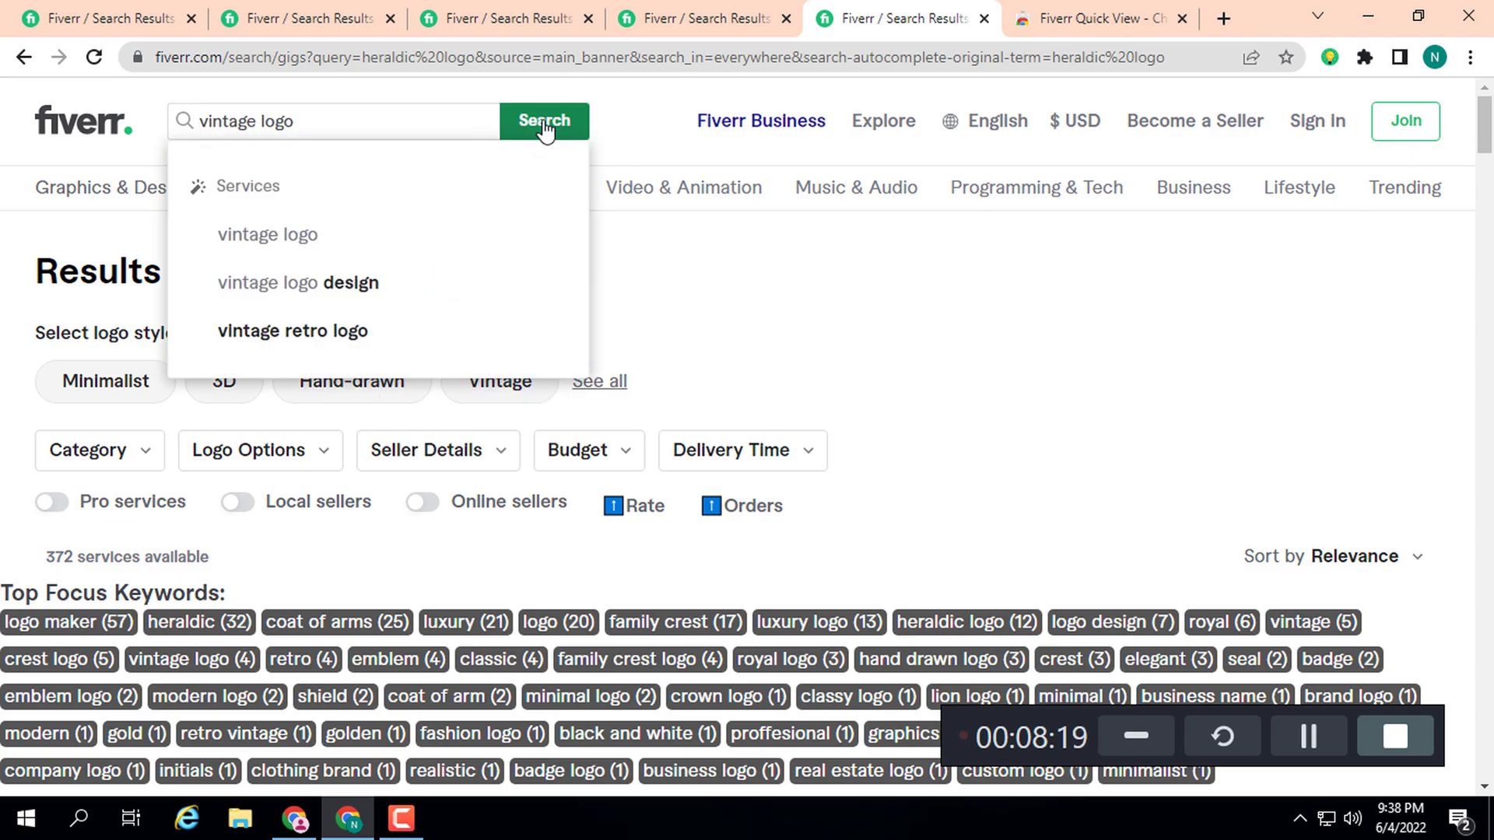
pyautogui.click(544, 124)
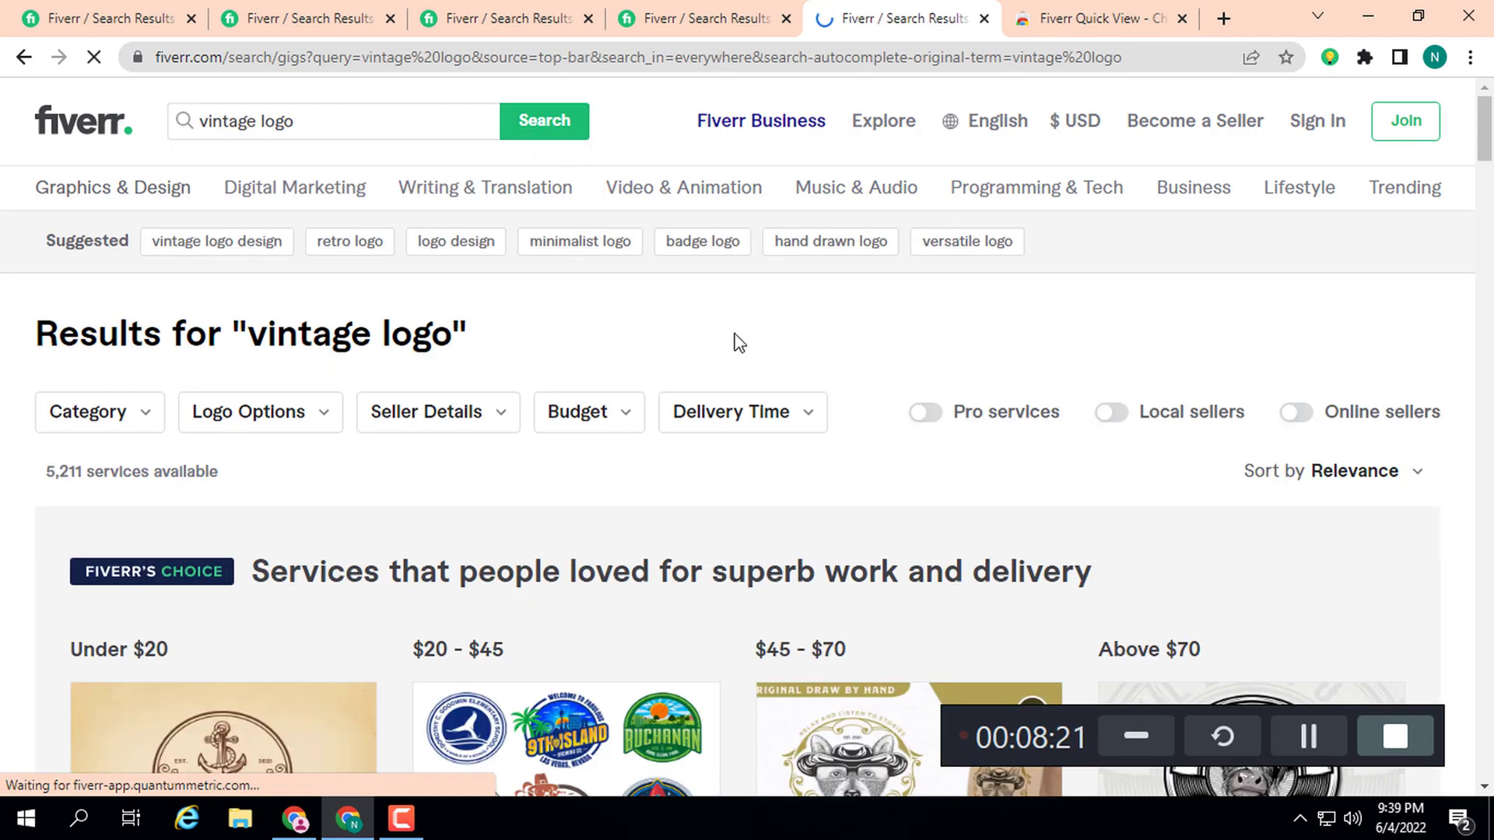
# - Examine the service count and the gigs' tags, reviews, orders and favorites for "vintage logo"
pyautogui.moveTo(116, 462)
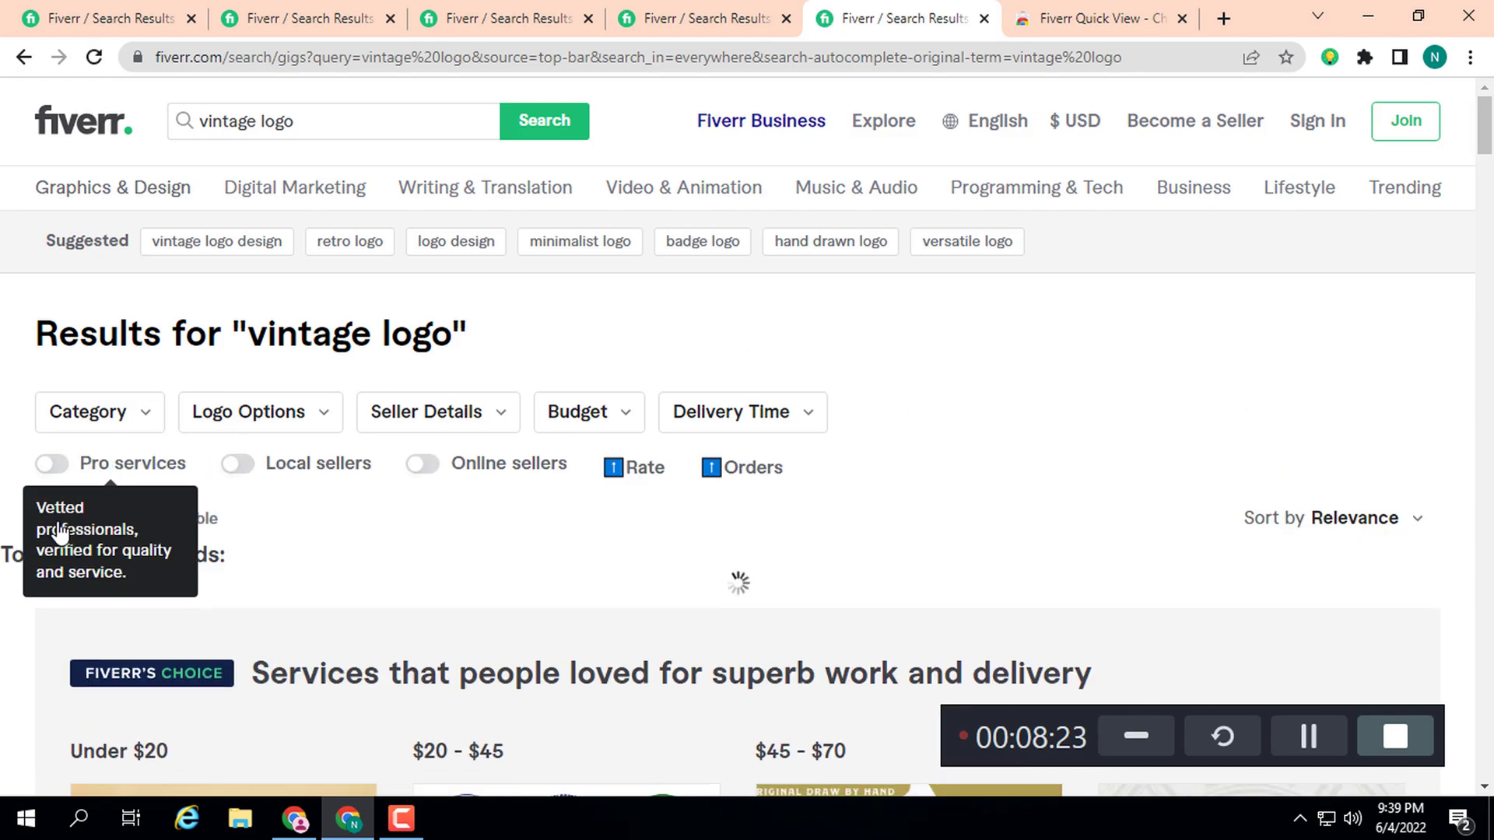
pyautogui.scroll(-3, 370, 526)
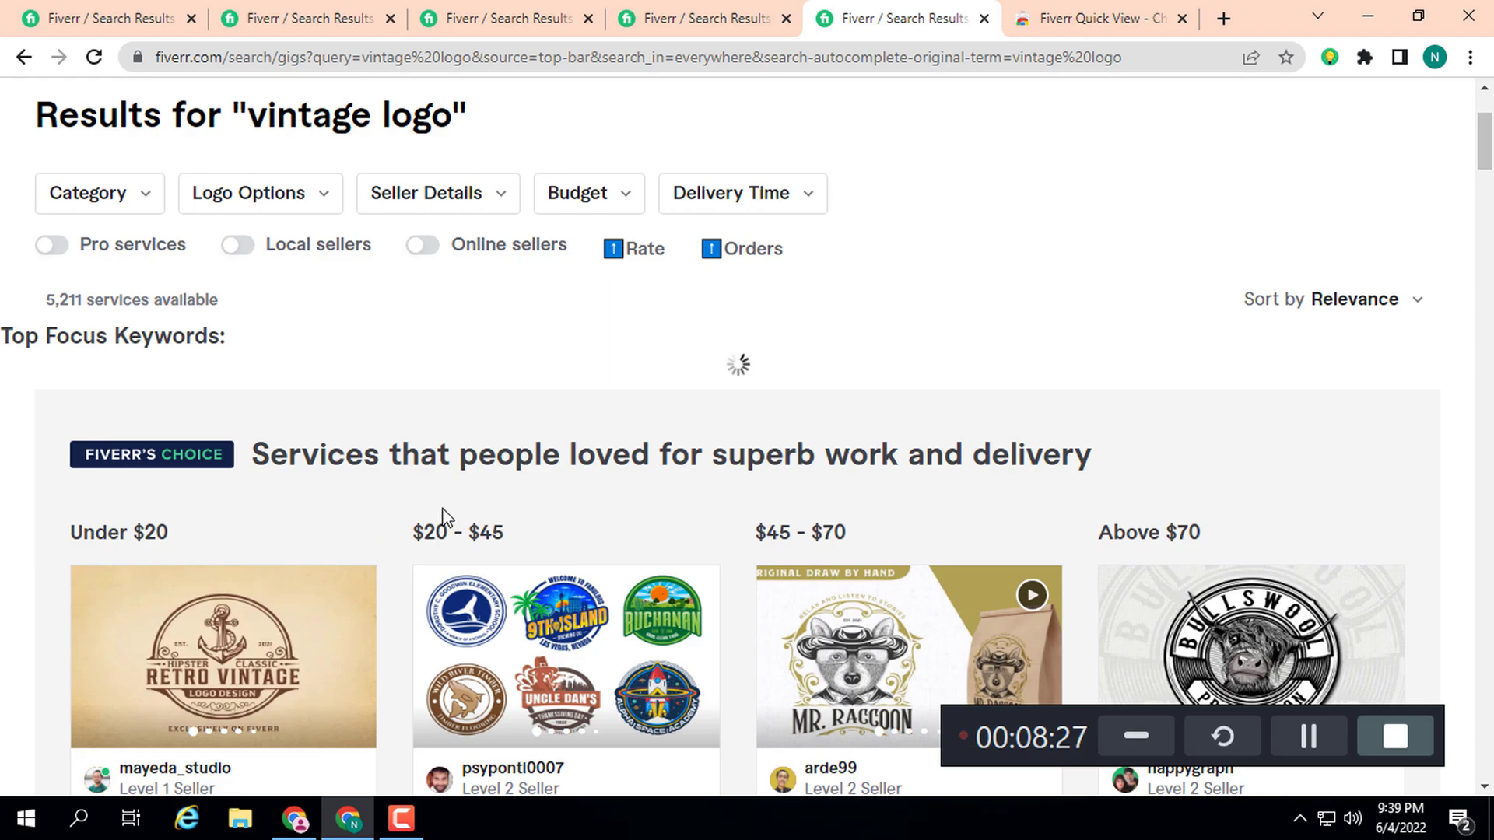
pyautogui.scroll(-4, 551, 469)
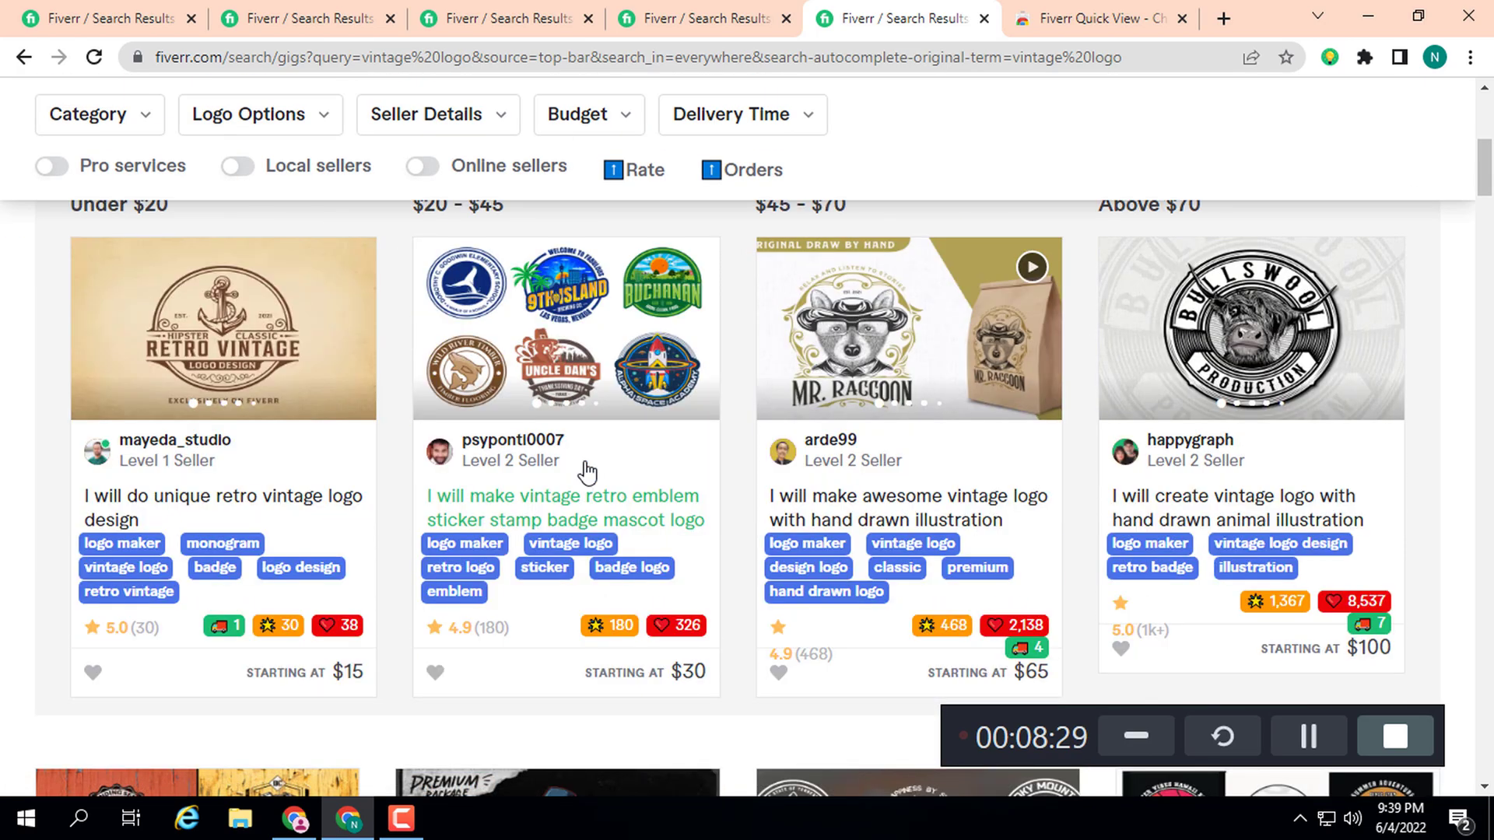
pyautogui.scroll(-1, 584, 467)
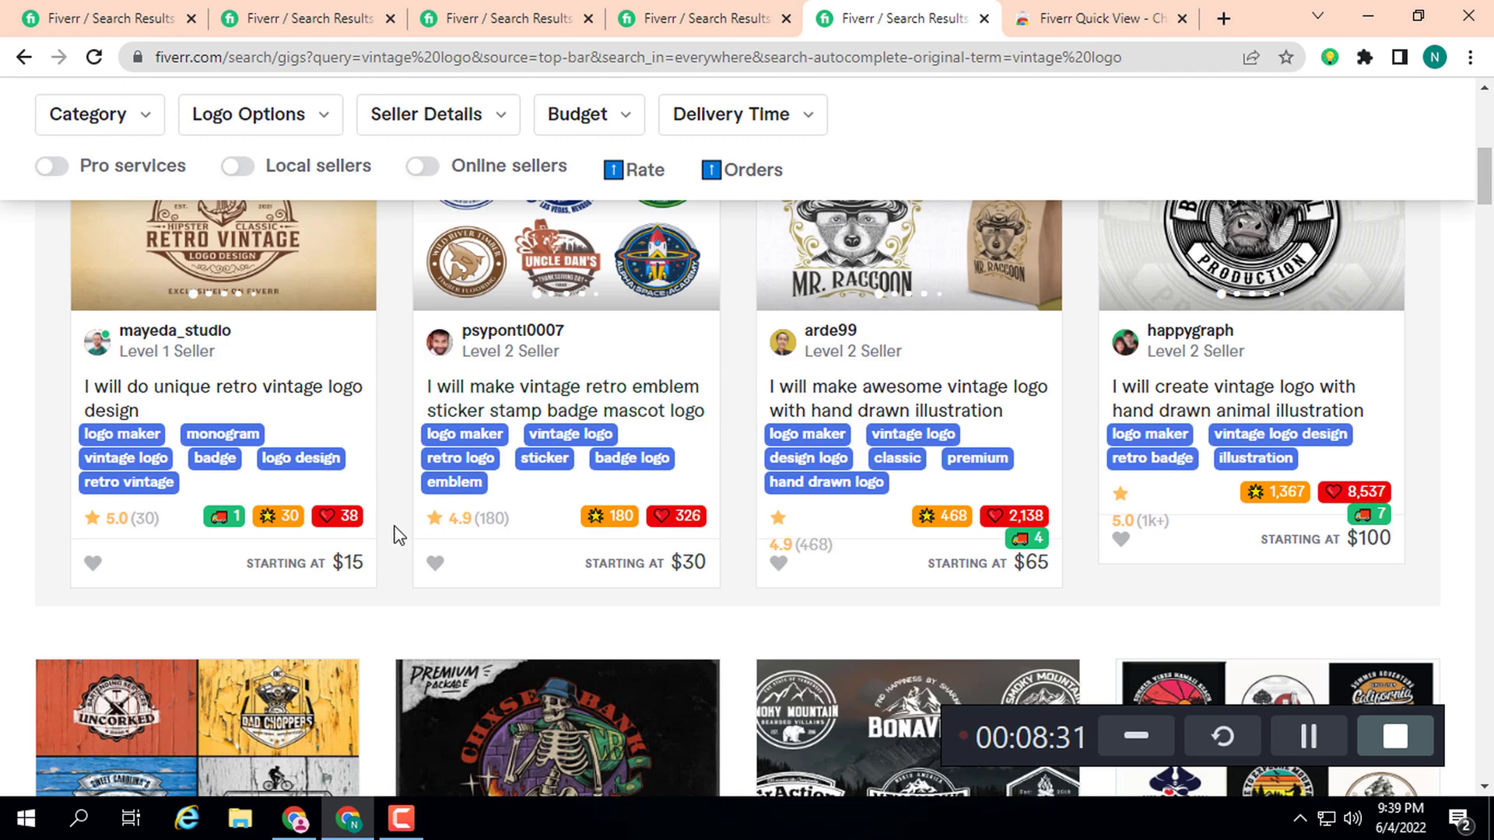
pyautogui.scroll(-2, 398, 535)
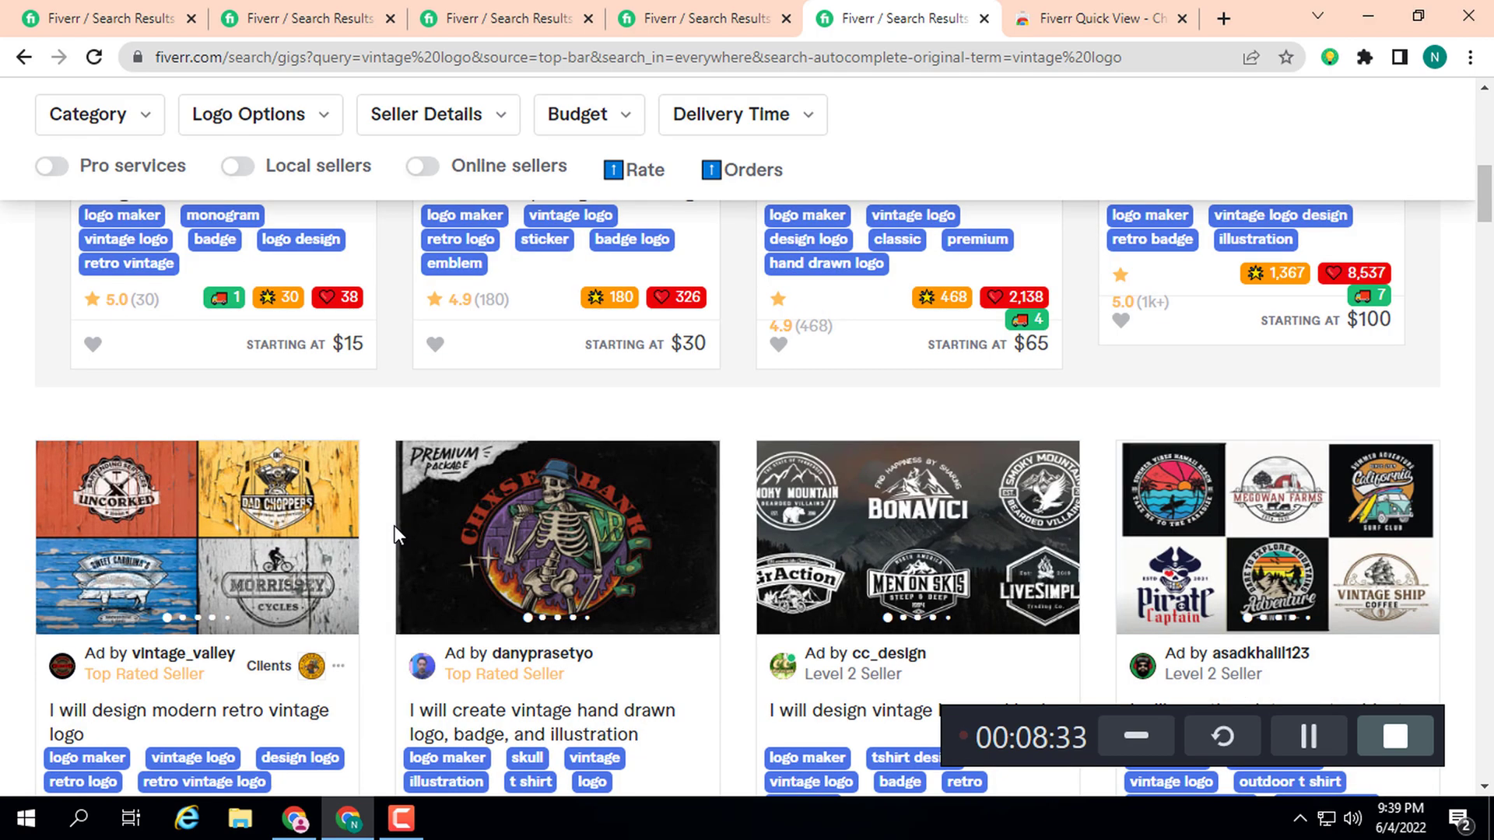
pyautogui.scroll(-2, 394, 526)
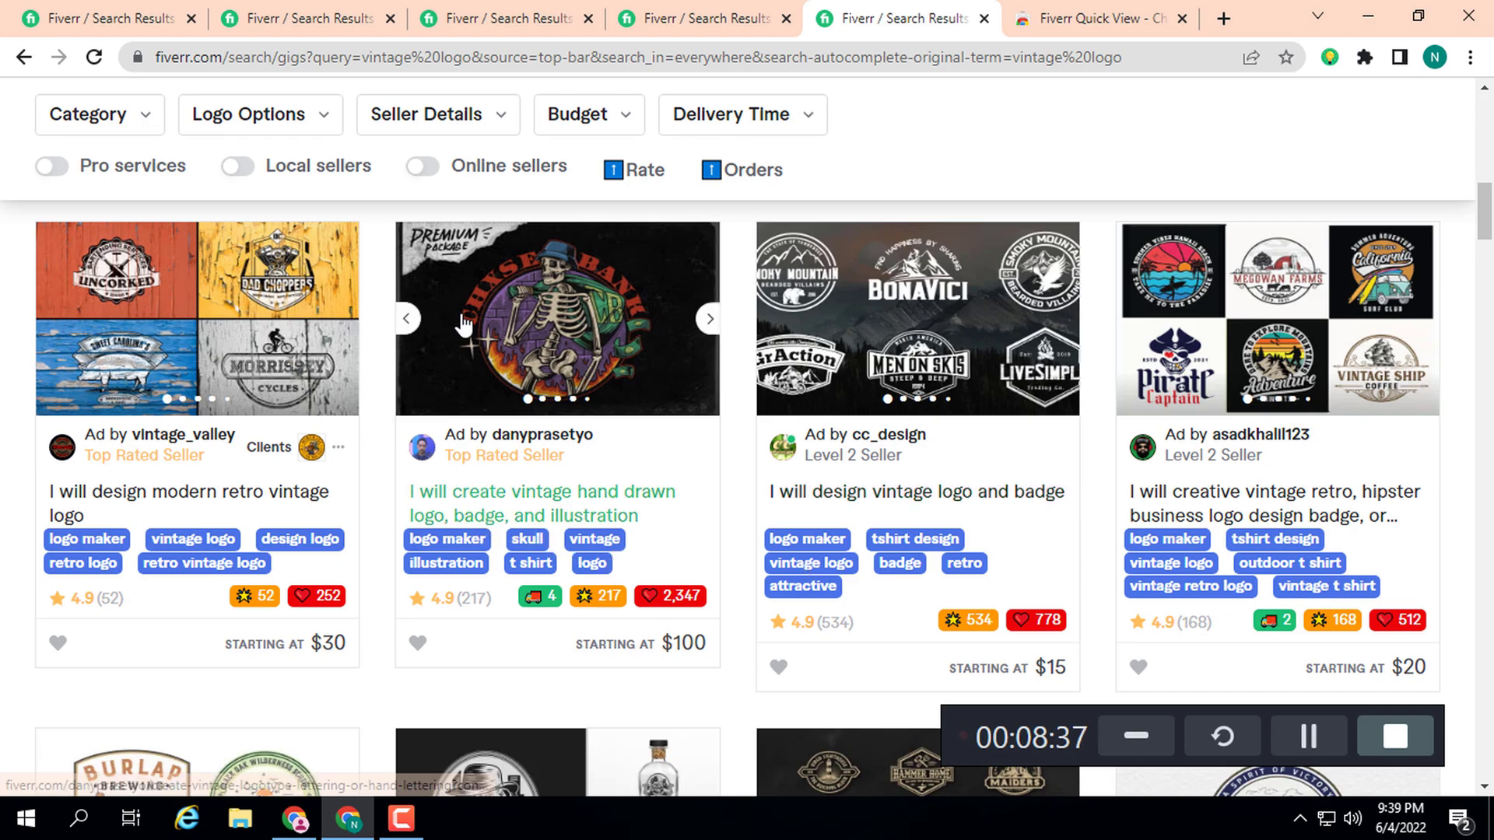
pyautogui.scroll(-2, 471, 423)
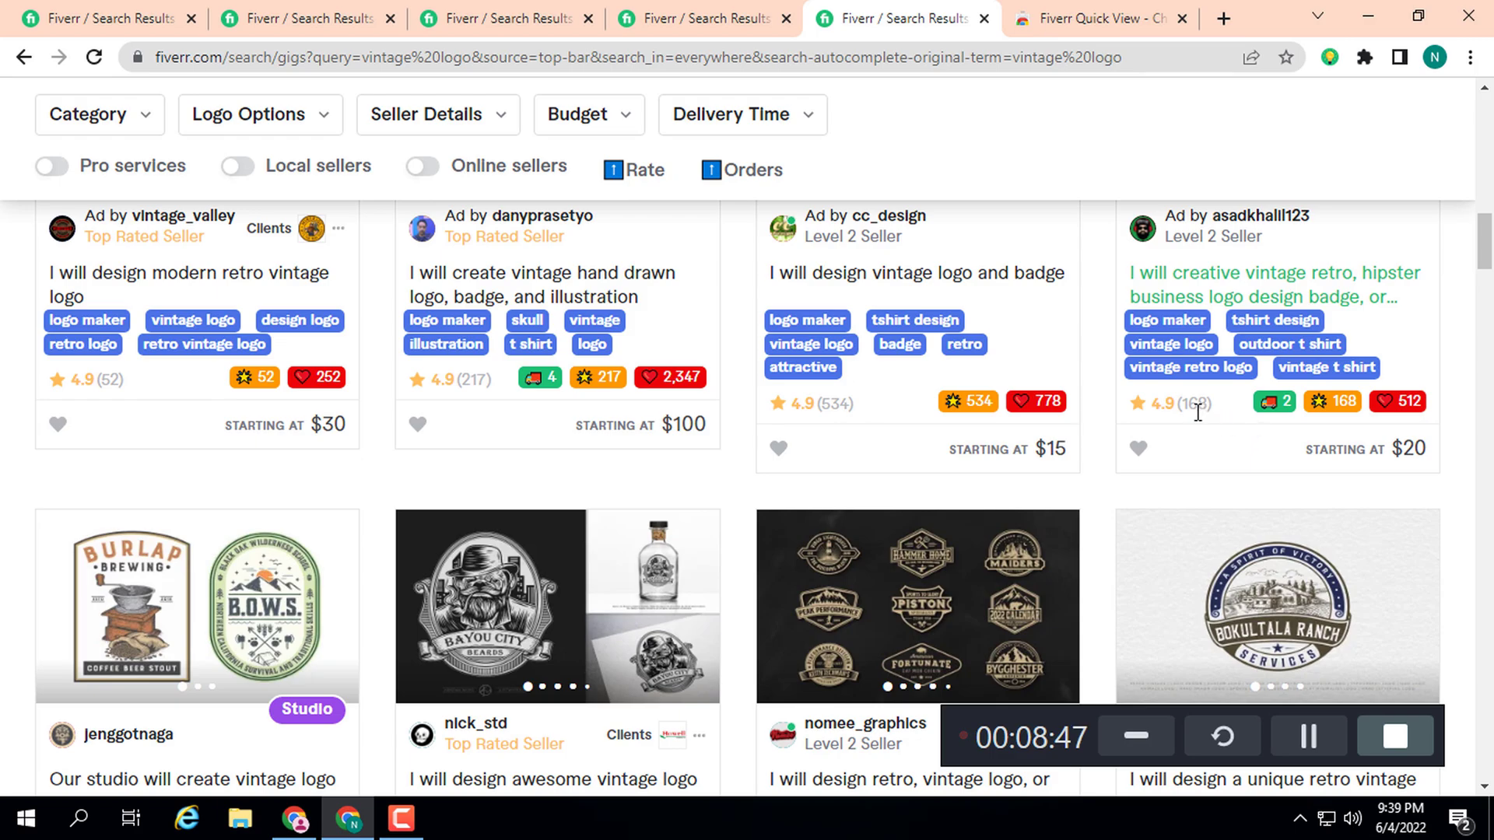
pyautogui.scroll(-2, 585, 482)
pyautogui.scroll(-5, 585, 482)
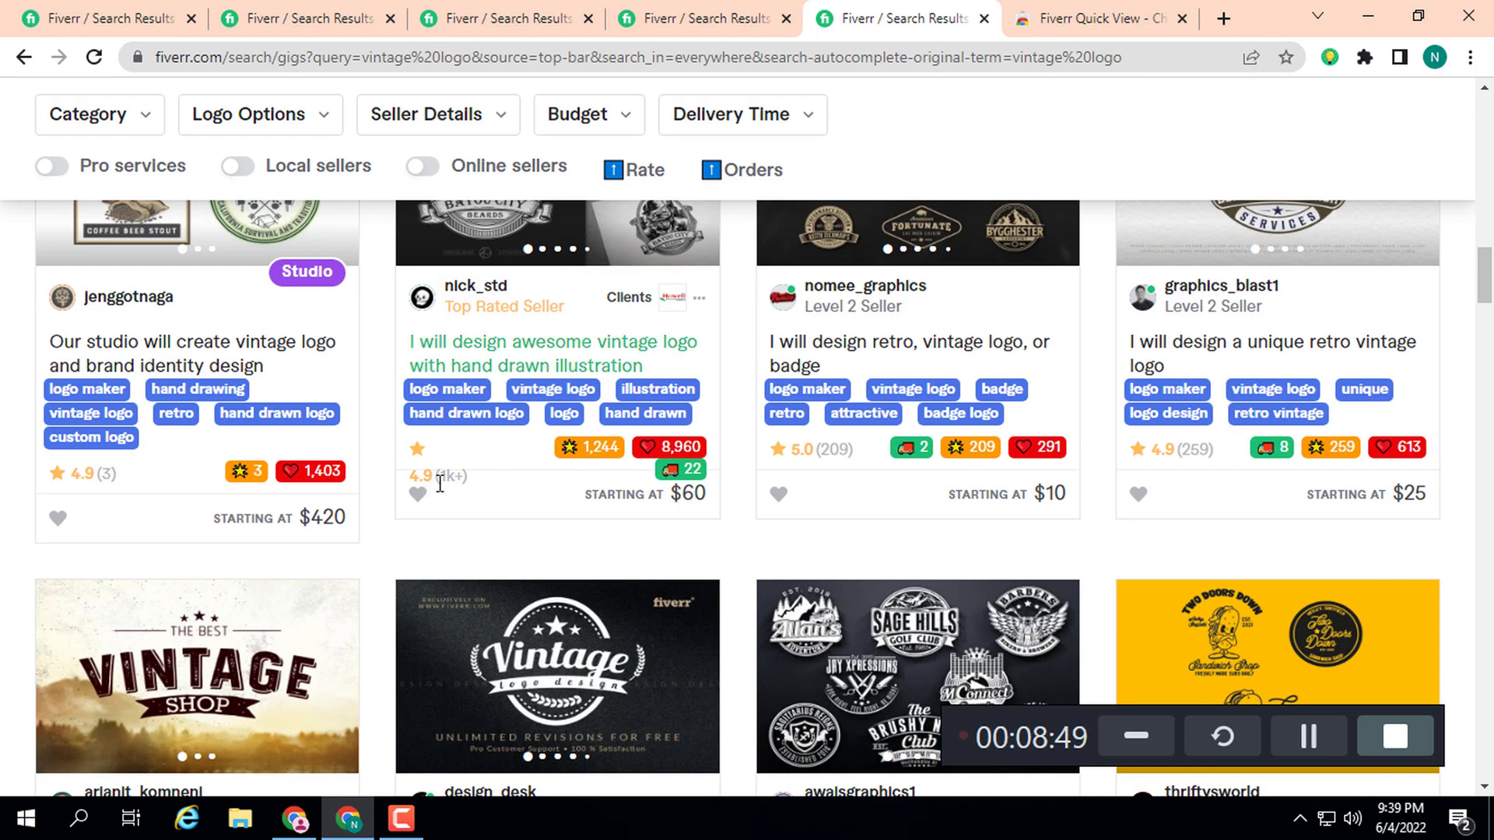
pyautogui.scroll(-3, 372, 505)
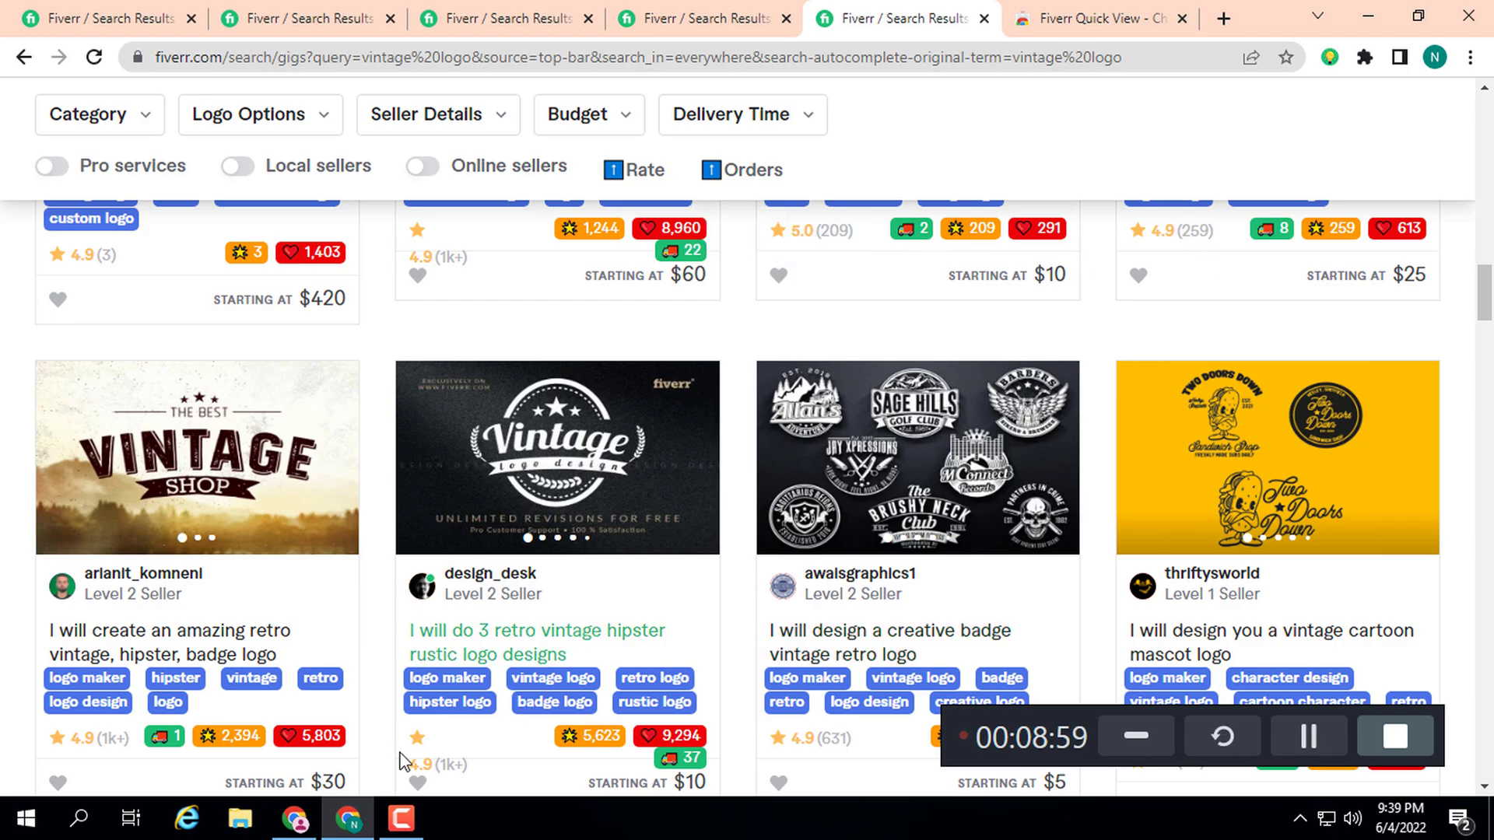
pyautogui.scroll(-1, 455, 766)
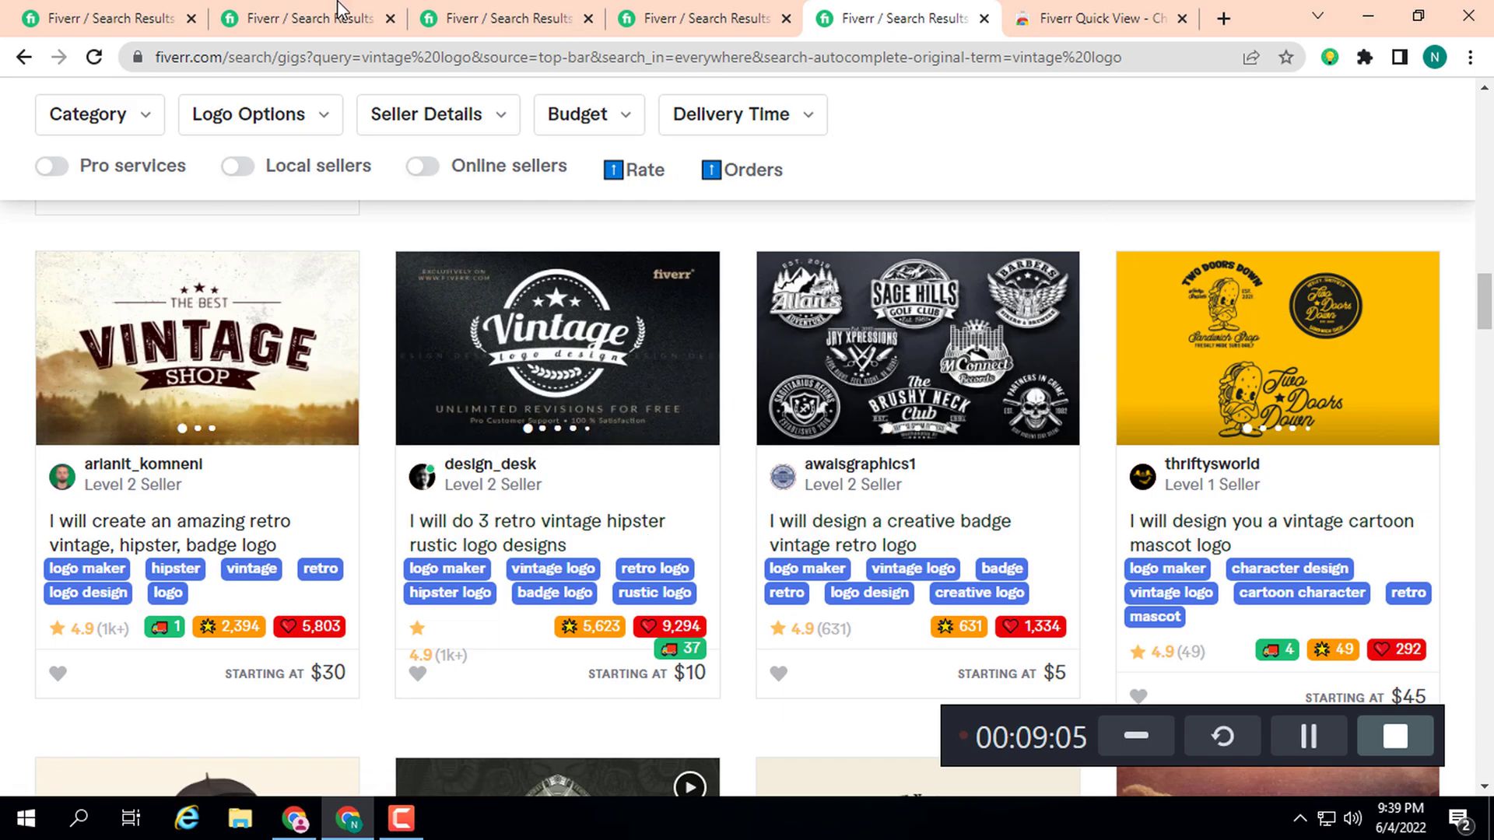
# - Replace the "logo design" query on the original results page with "video editing" and run the search
pyautogui.click(131, 23)
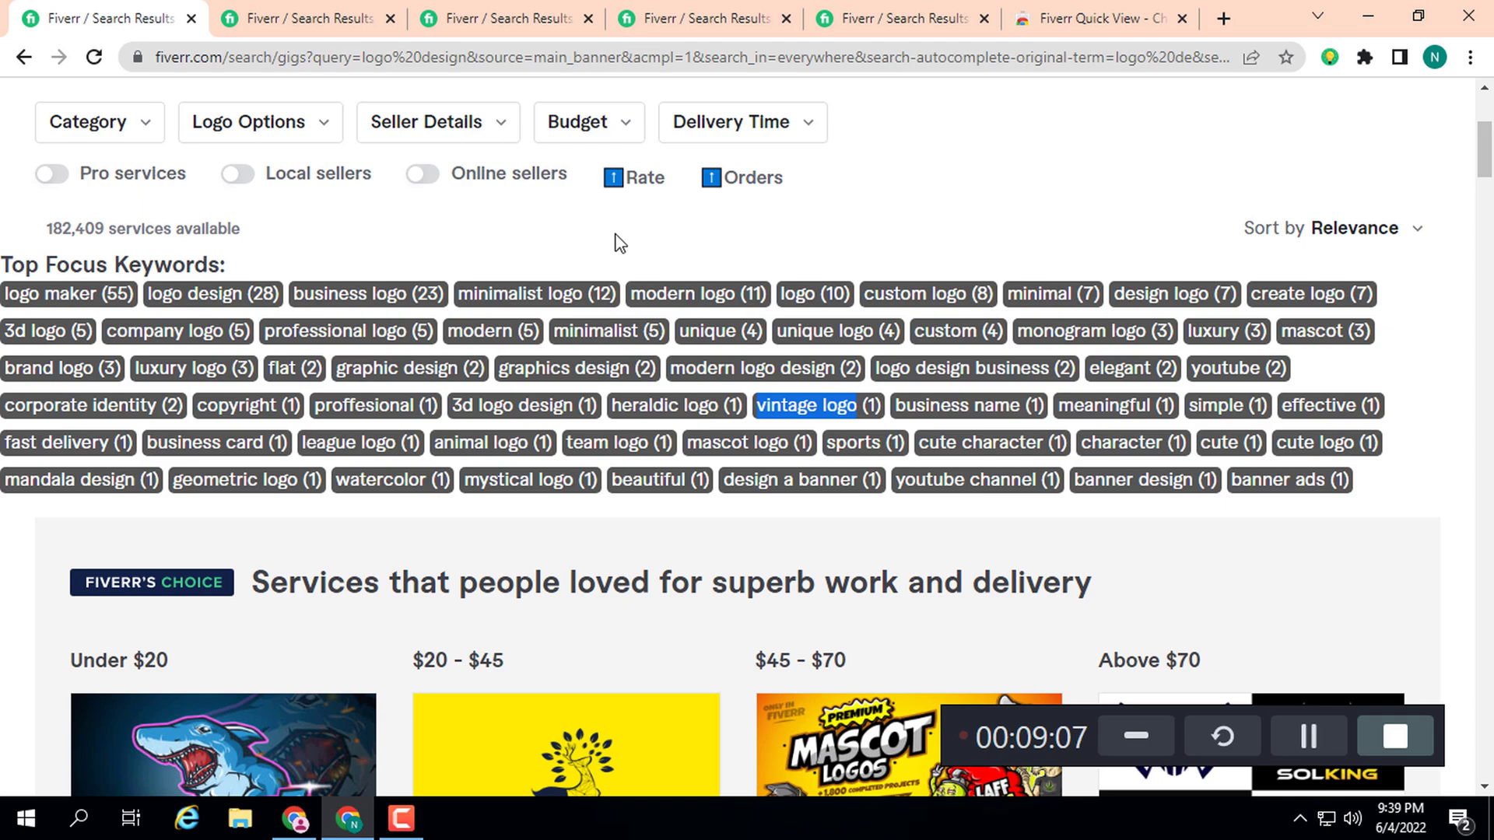
pyautogui.scroll(5, 307, 231)
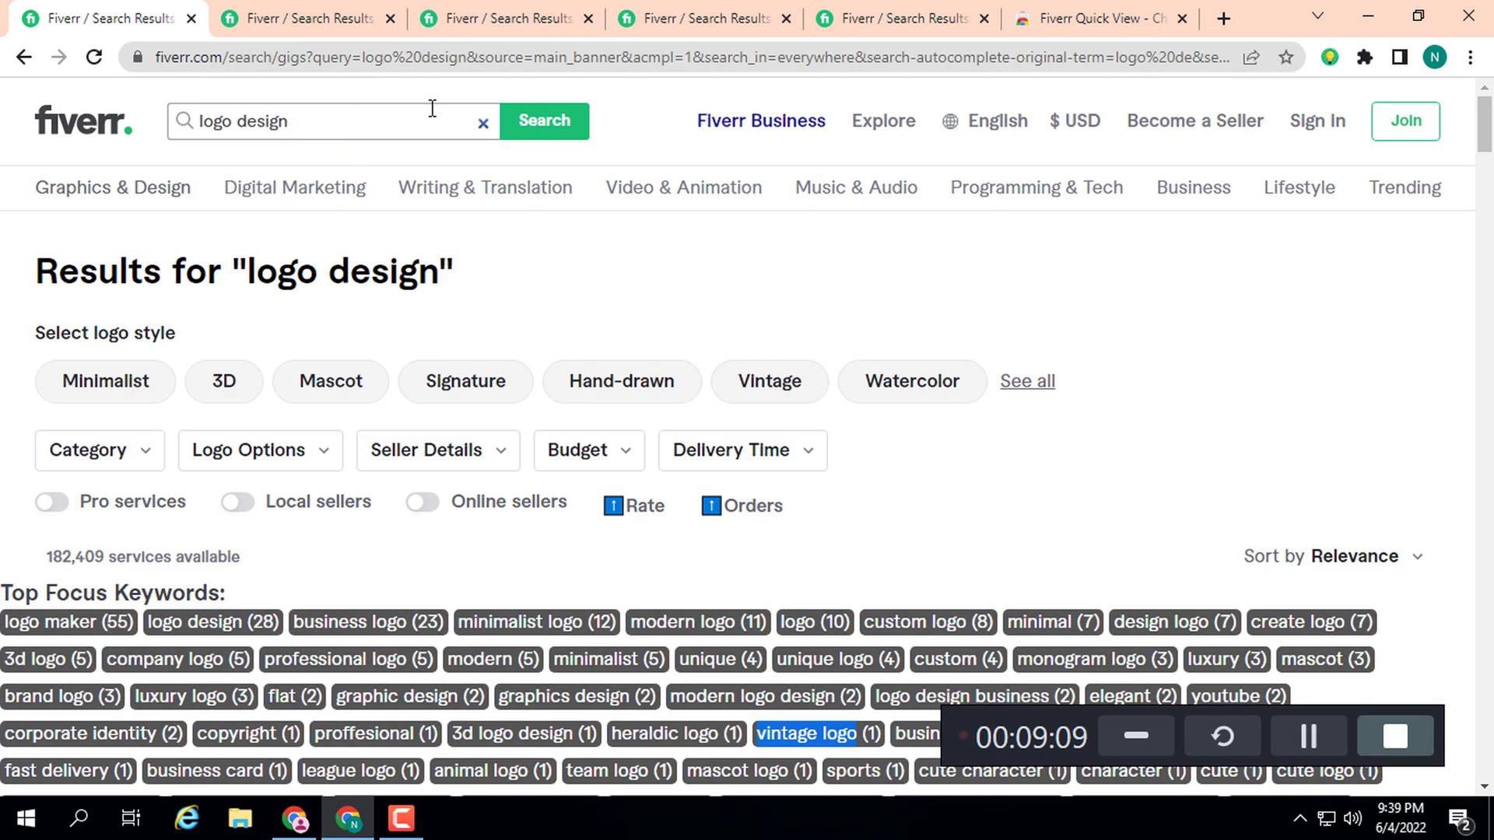
pyautogui.click(483, 122)
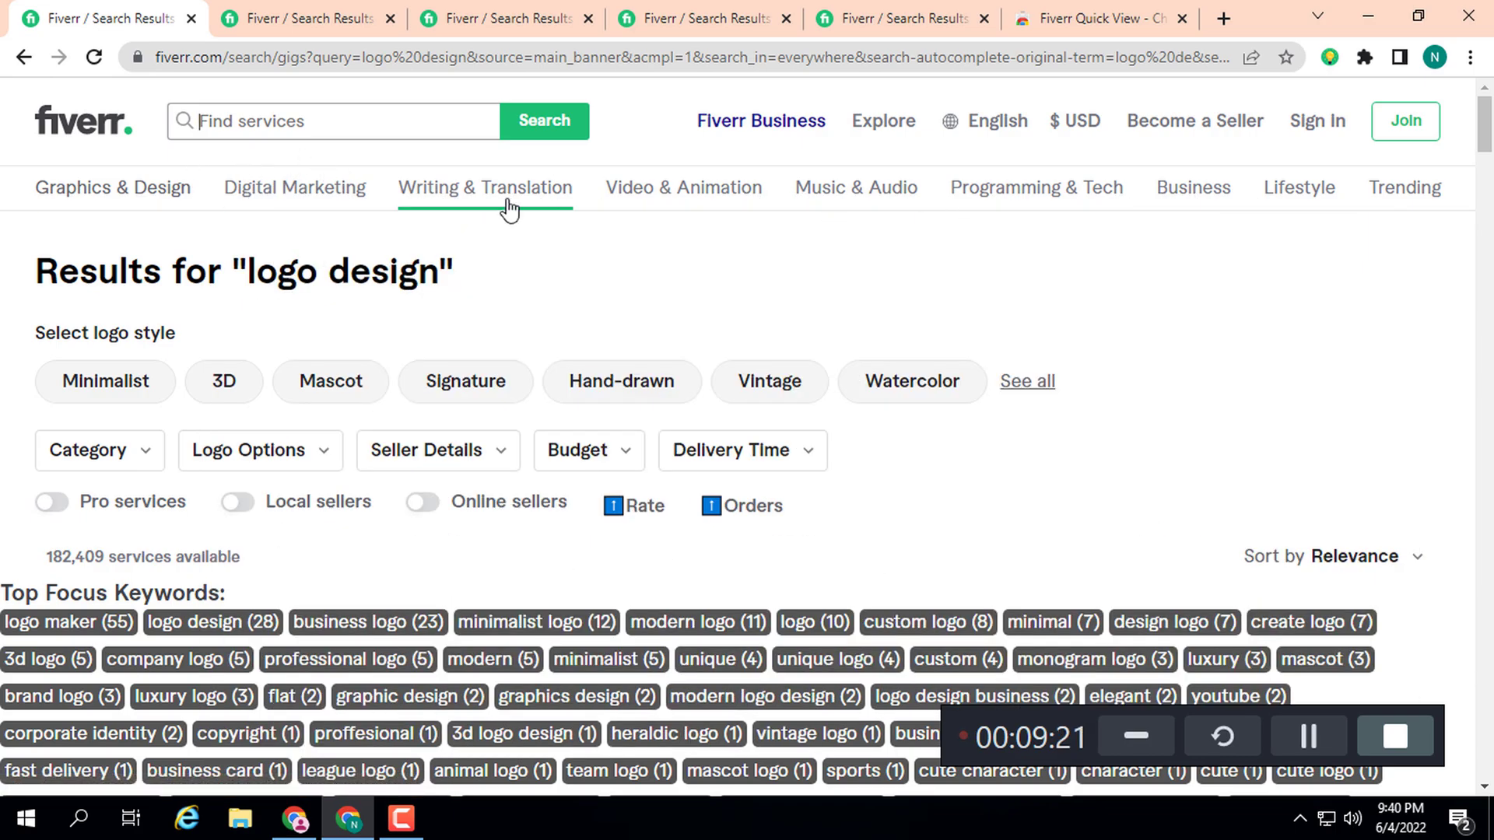
pyautogui.moveTo(634, 193)
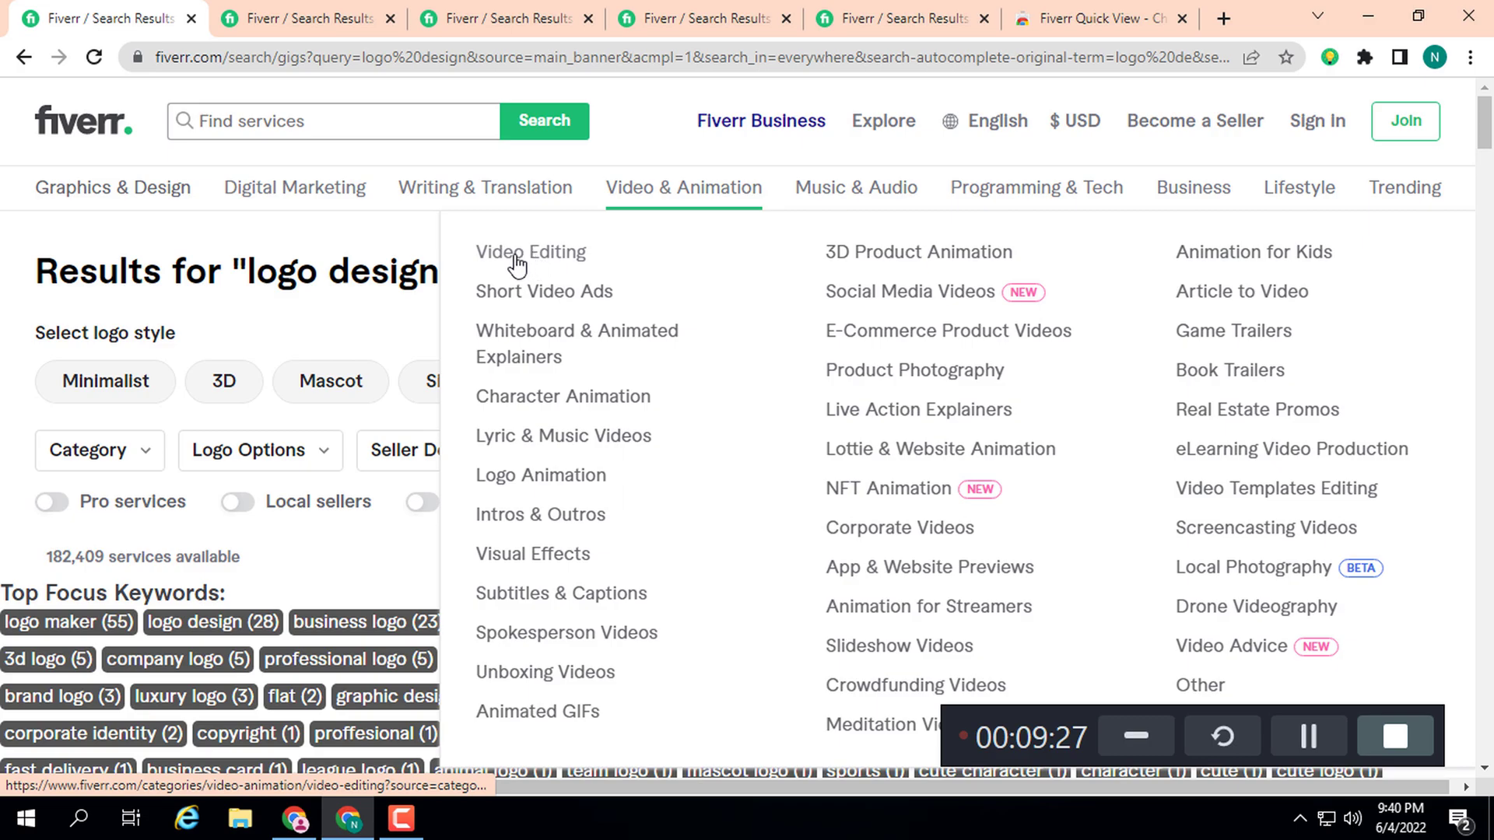
pyautogui.write('vi')
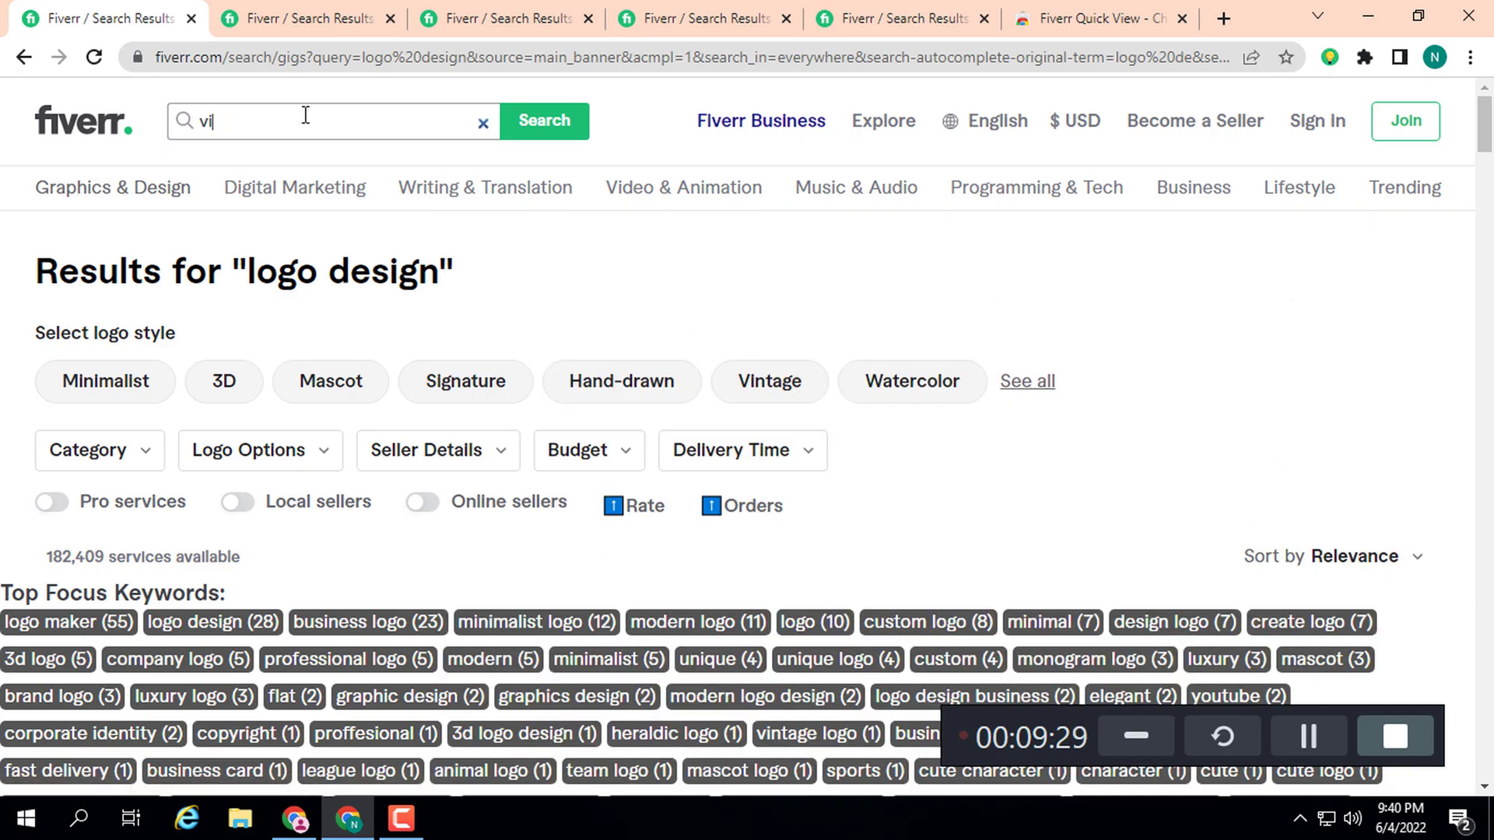
pyautogui.write('deo ')
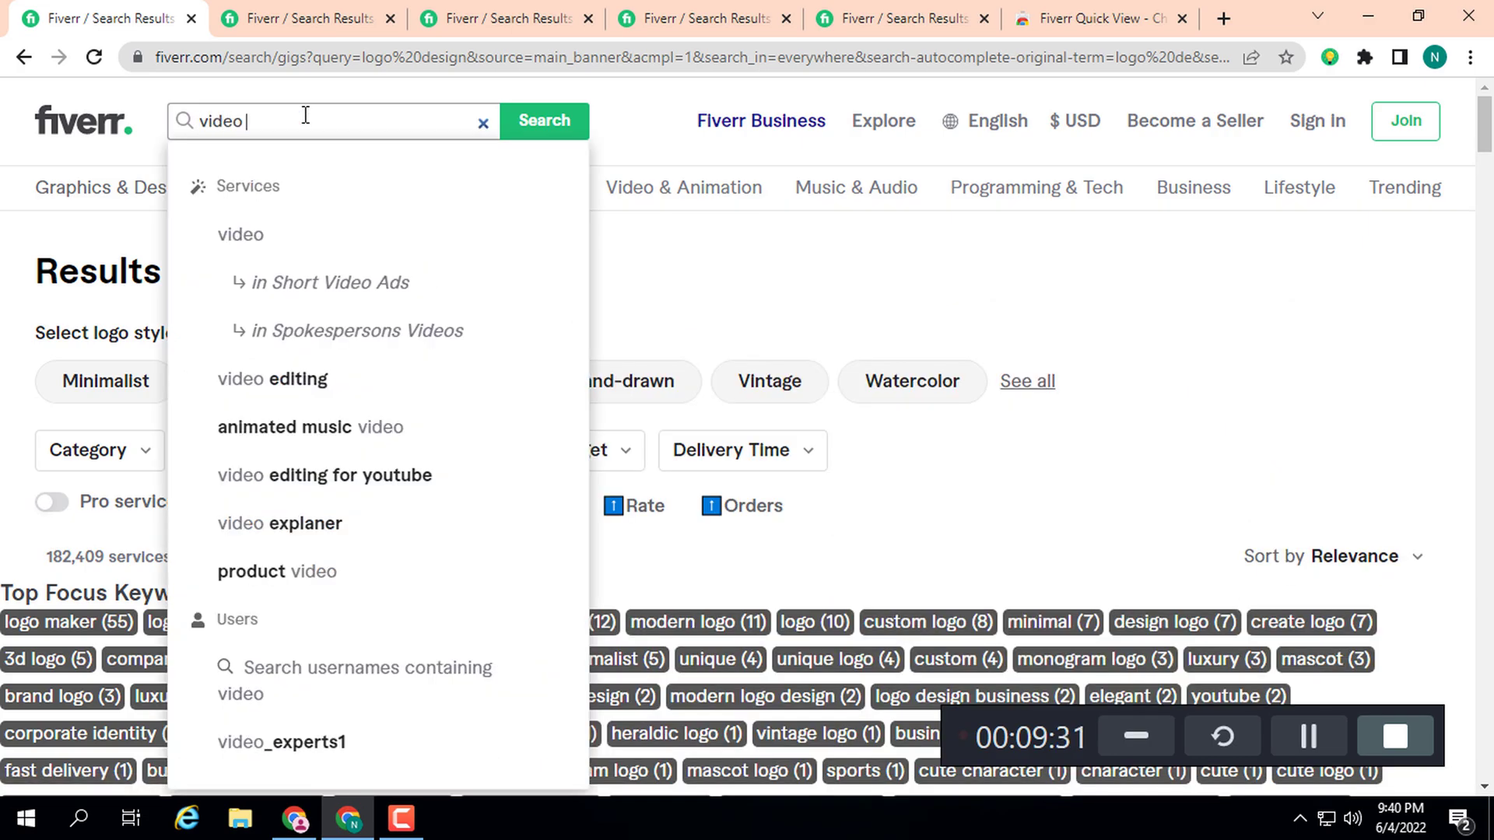
pyautogui.write('editing')
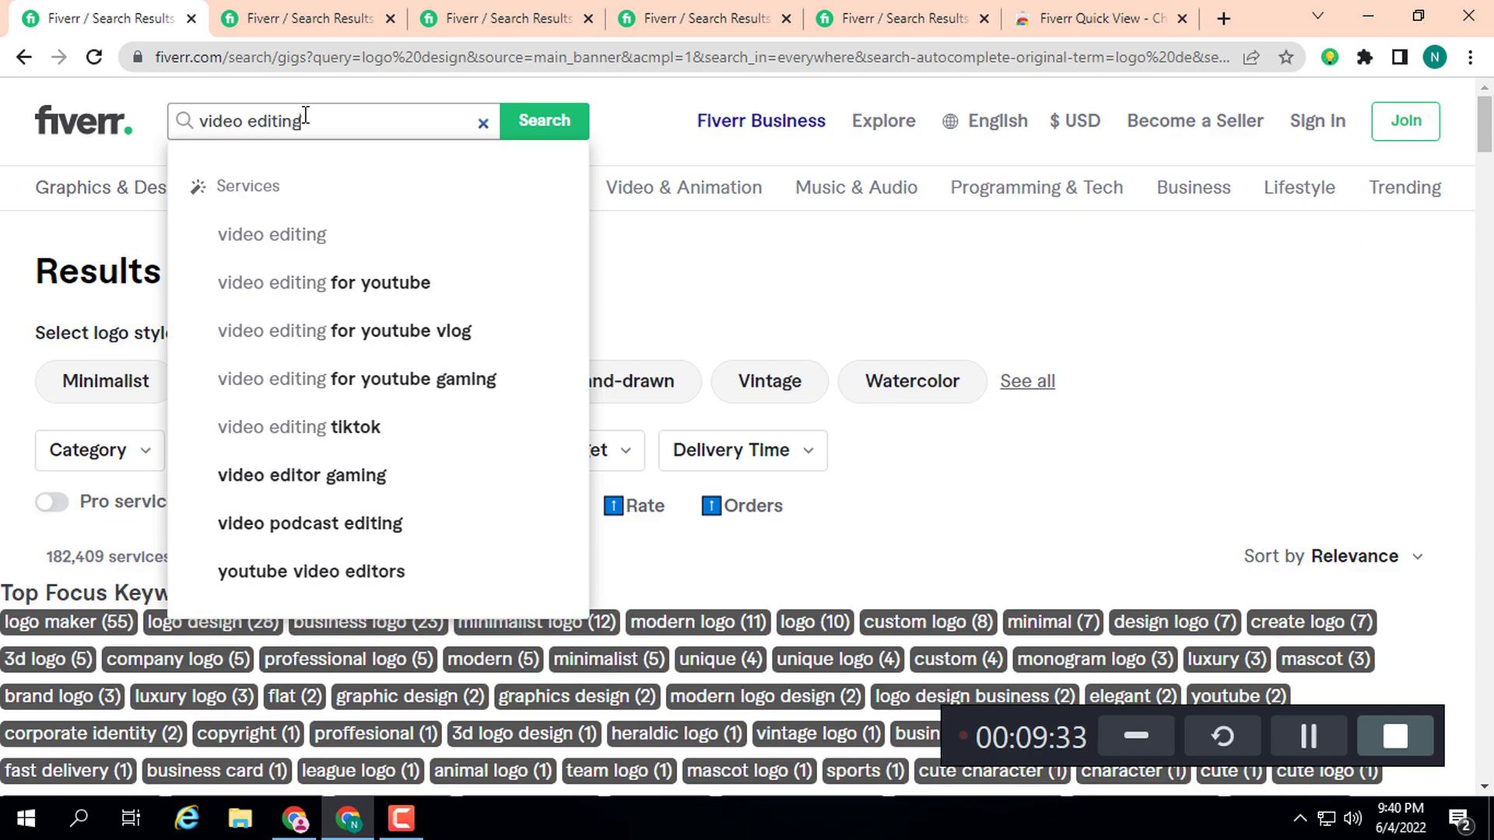
pyautogui.press('Return')
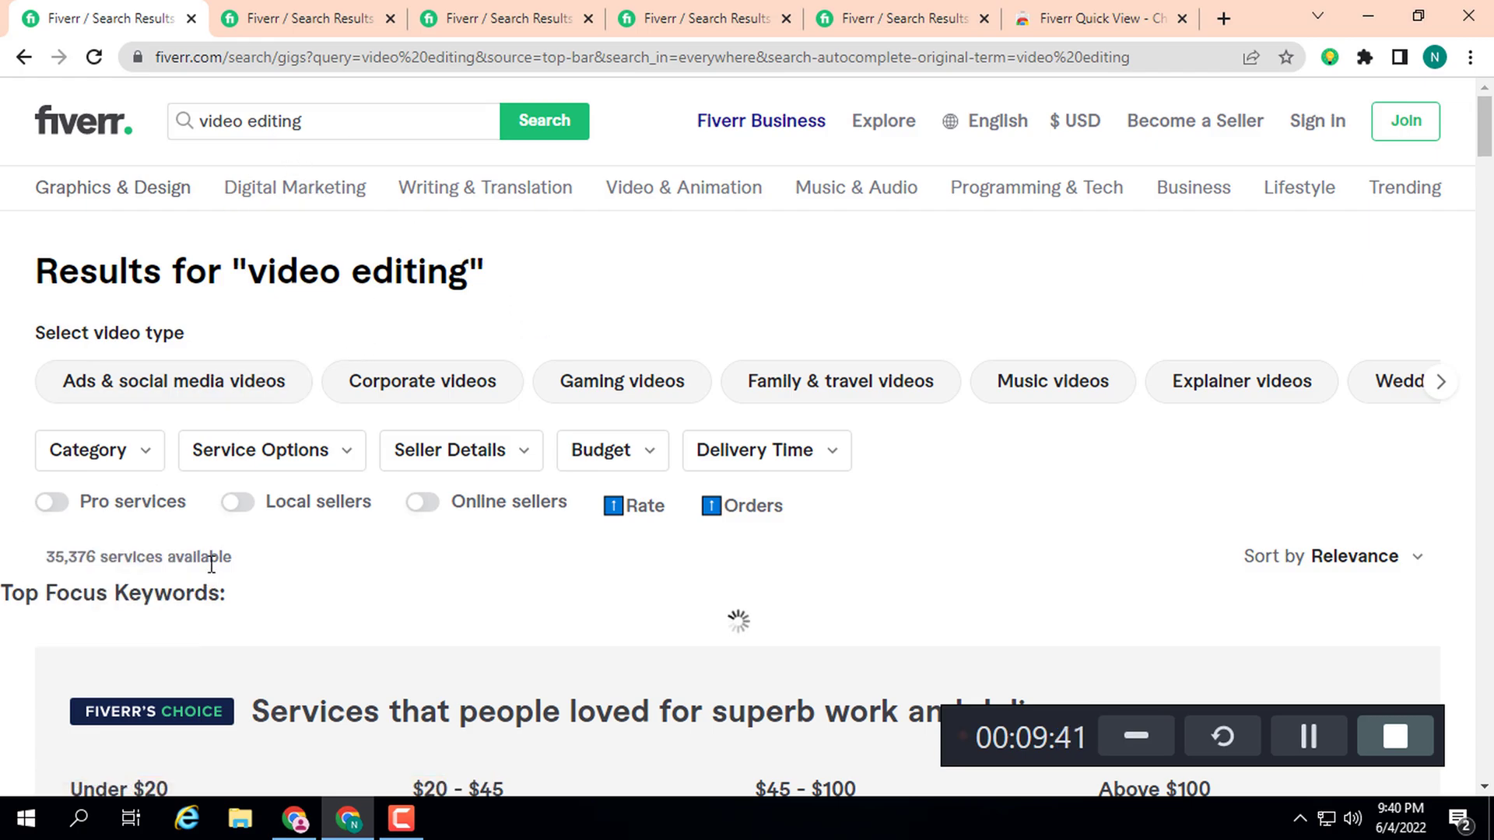
# - Copy the keyword "editing for youtube" without its count from the Top Focus Keywords of the "video editing" results
pyautogui.scroll(-3, 249, 566)
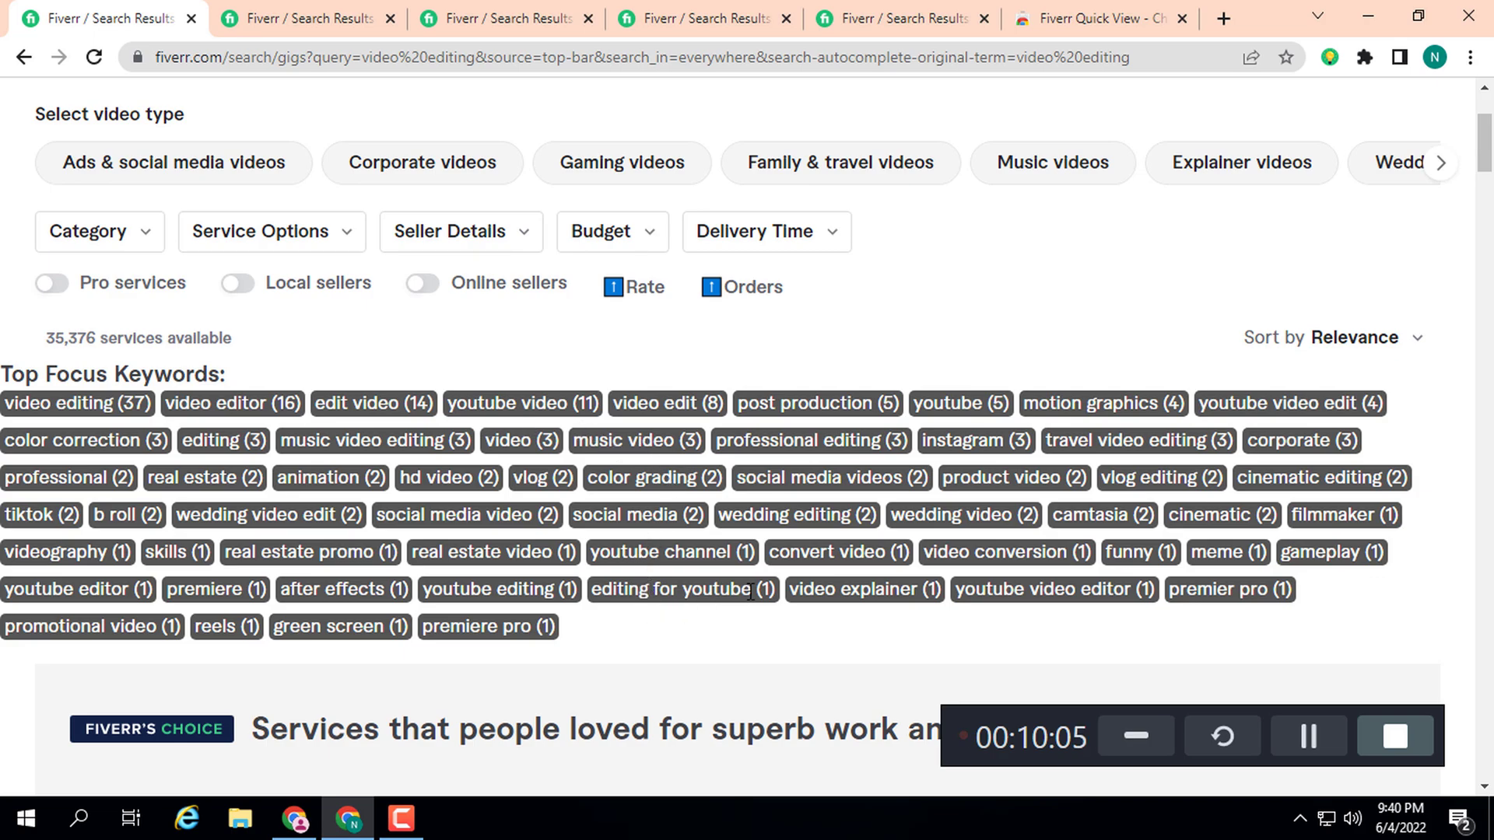
pyautogui.moveTo(751, 593); pyautogui.dragTo(613, 595)
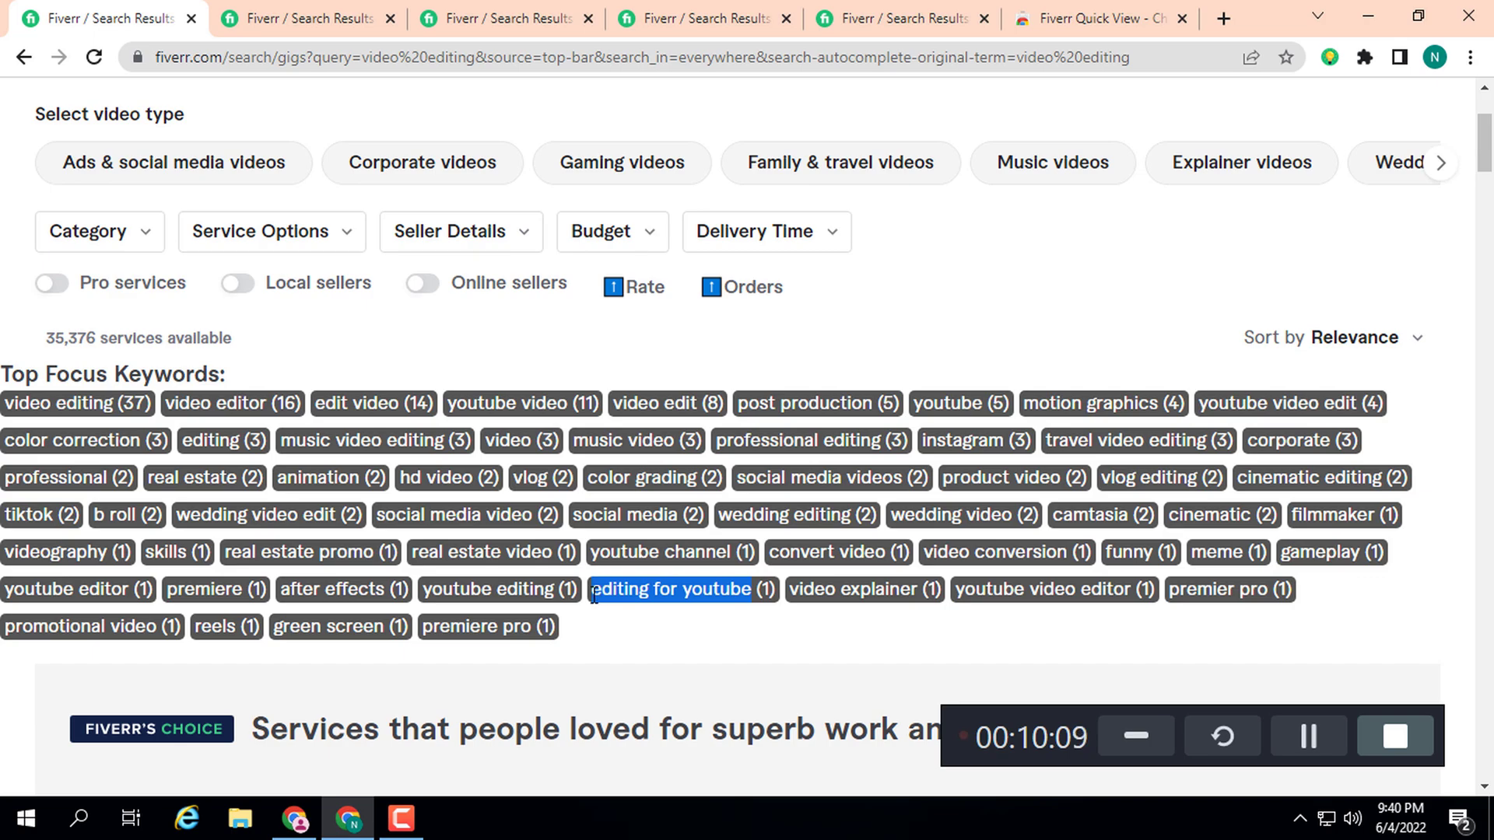
pyautogui.rightClick(638, 588)
pyautogui.click(670, 604)
# - Replace the "business logo" query with the copied keyword "editing for youtube" and run the search
pyautogui.click(344, 11)
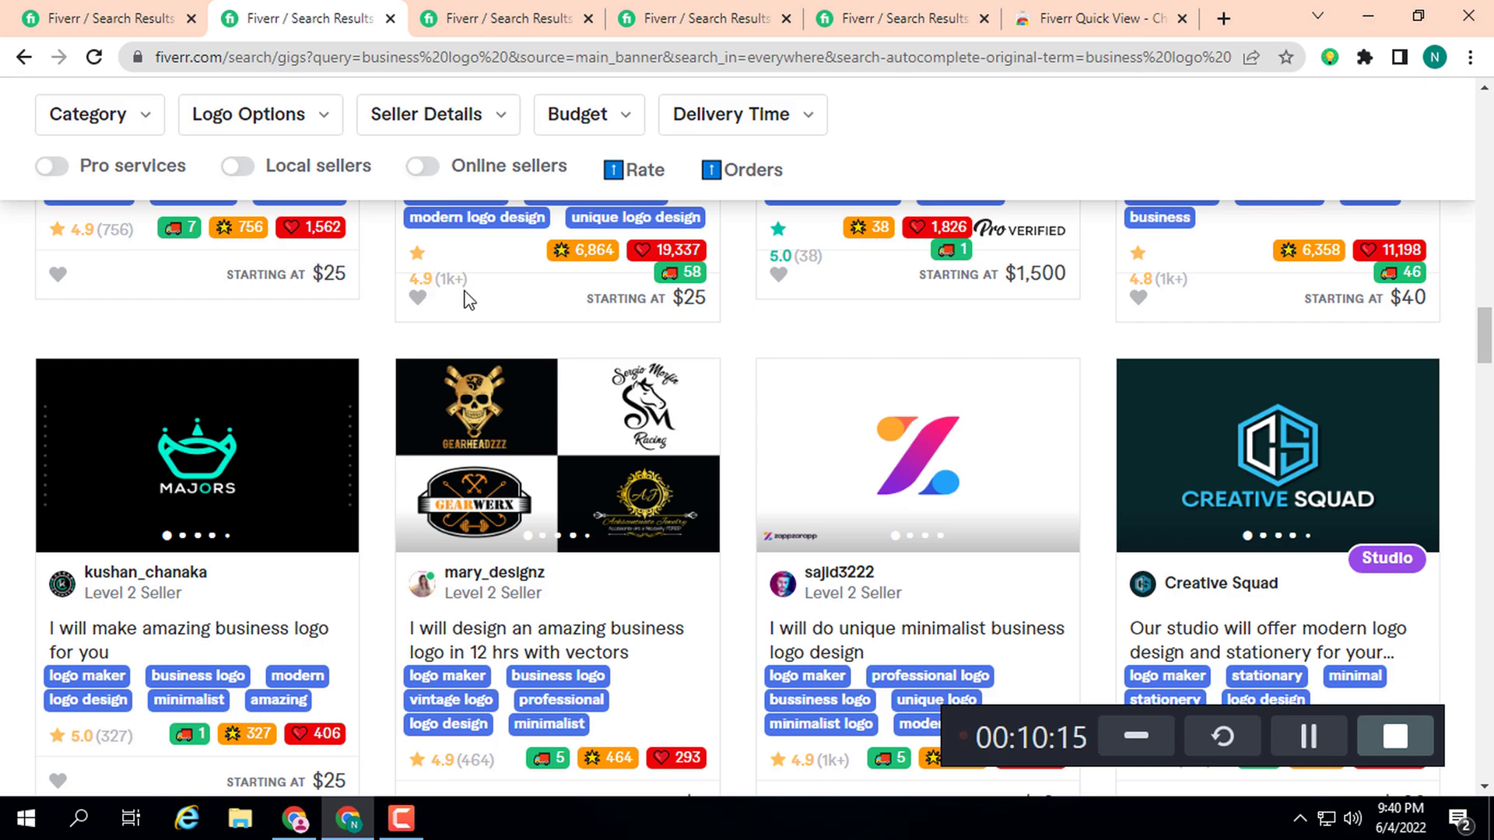
pyautogui.scroll(15, 533, 327)
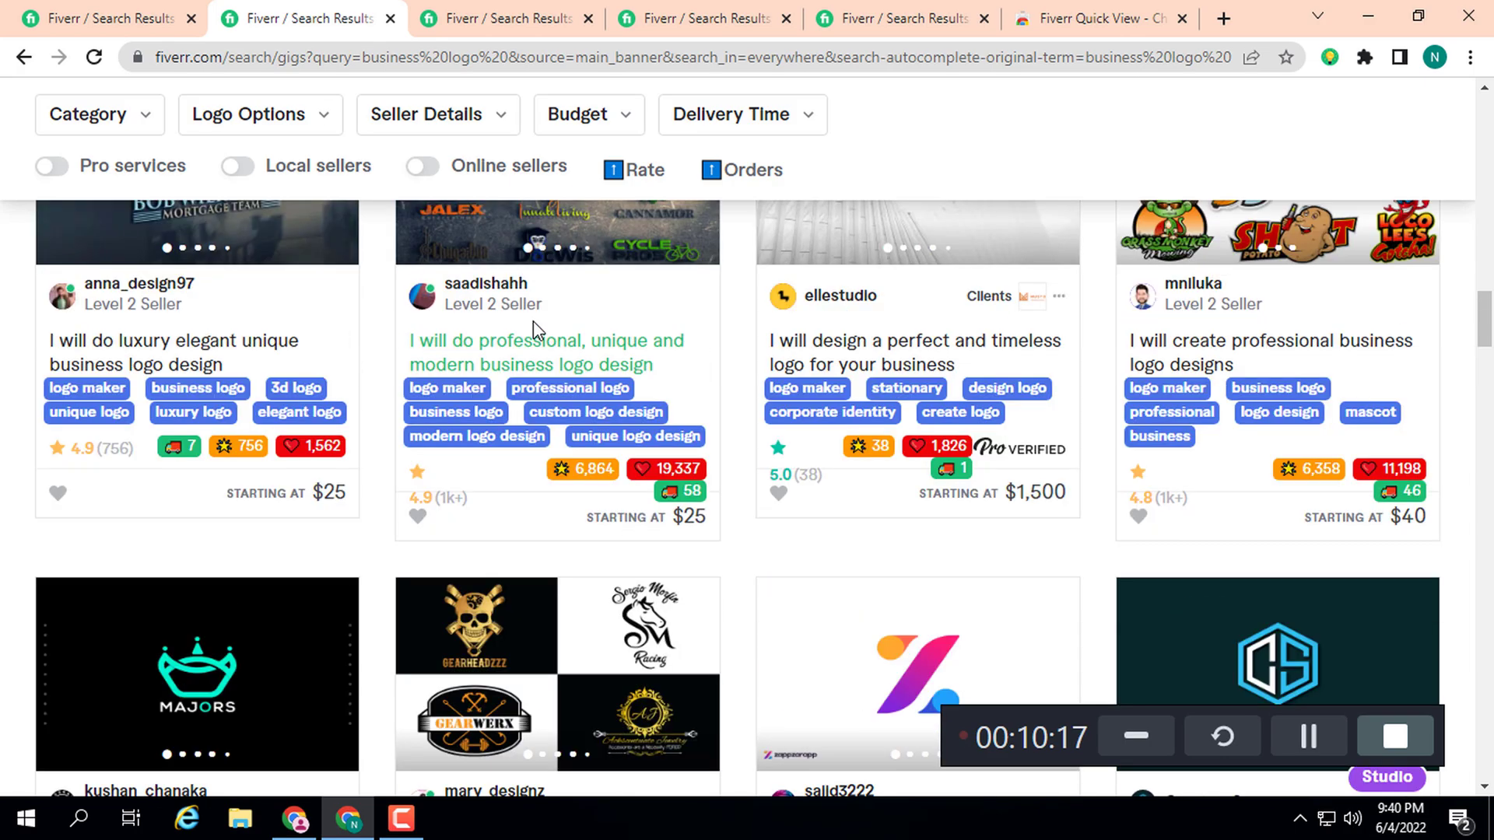
pyautogui.scroll(10, 459, 277)
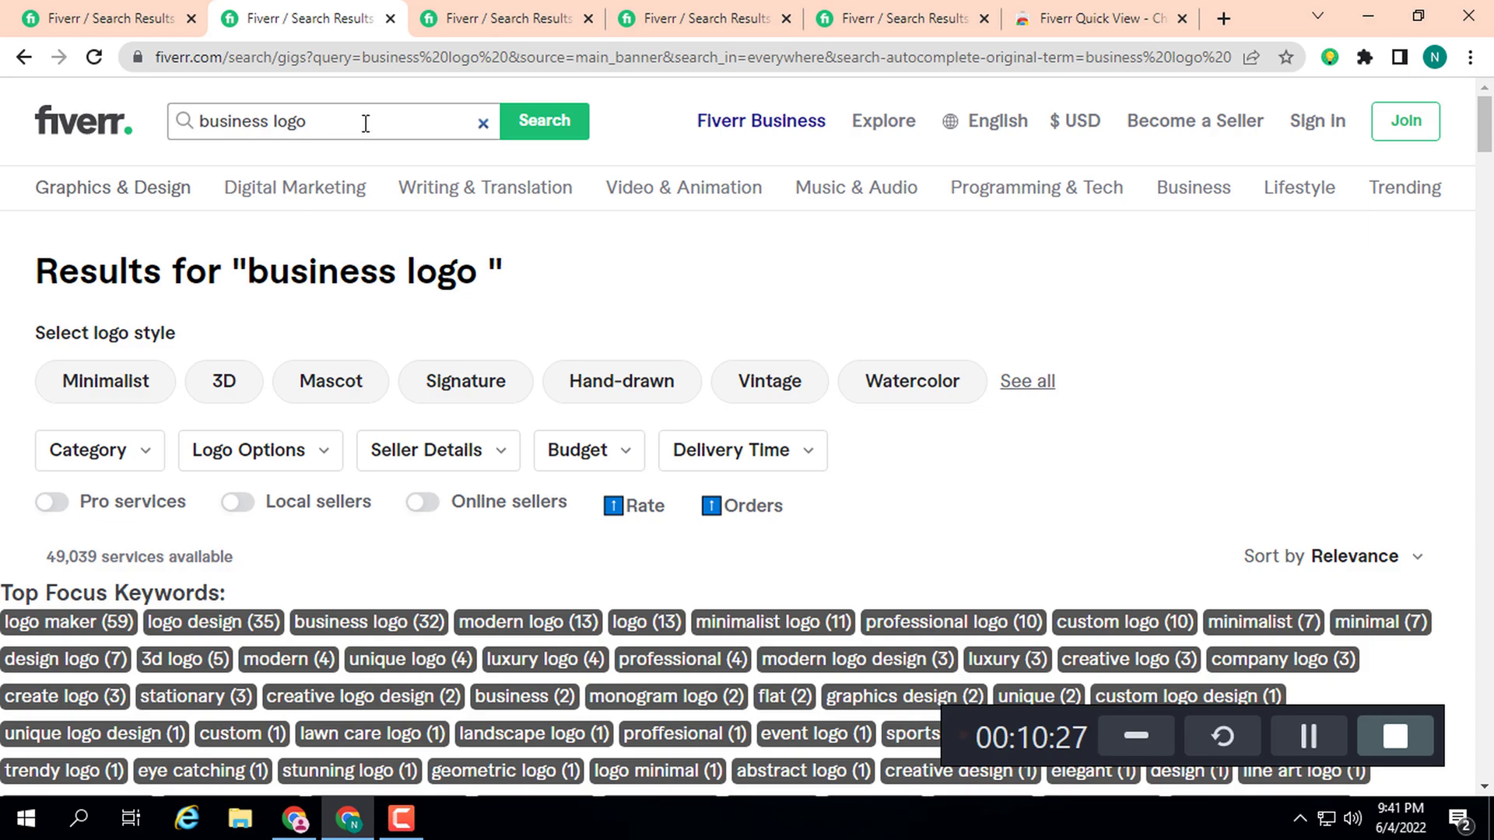
pyautogui.click(483, 123)
pyautogui.rightClick(263, 122)
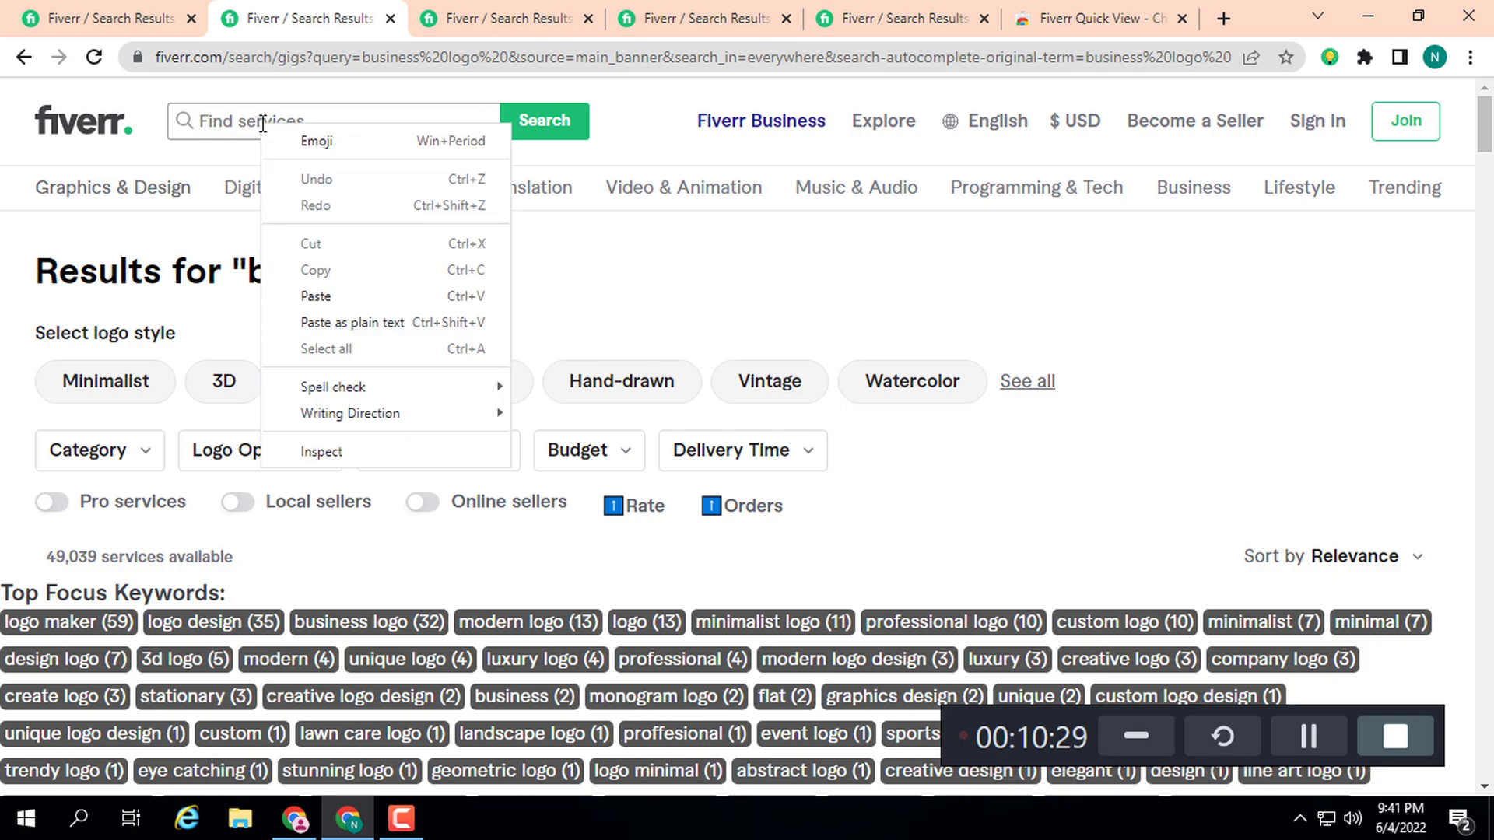
pyautogui.click(316, 296)
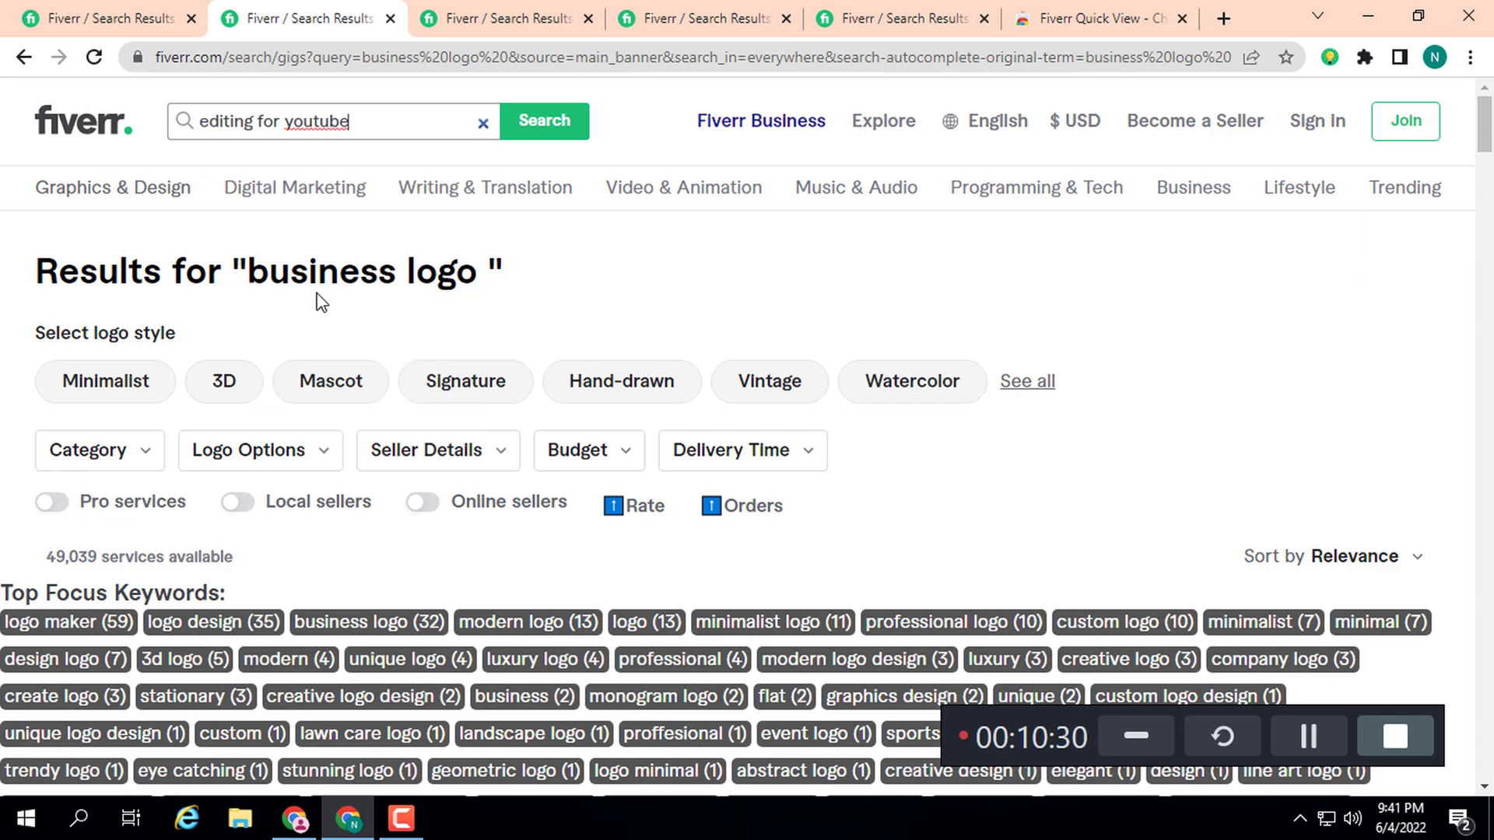
pyautogui.click(544, 134)
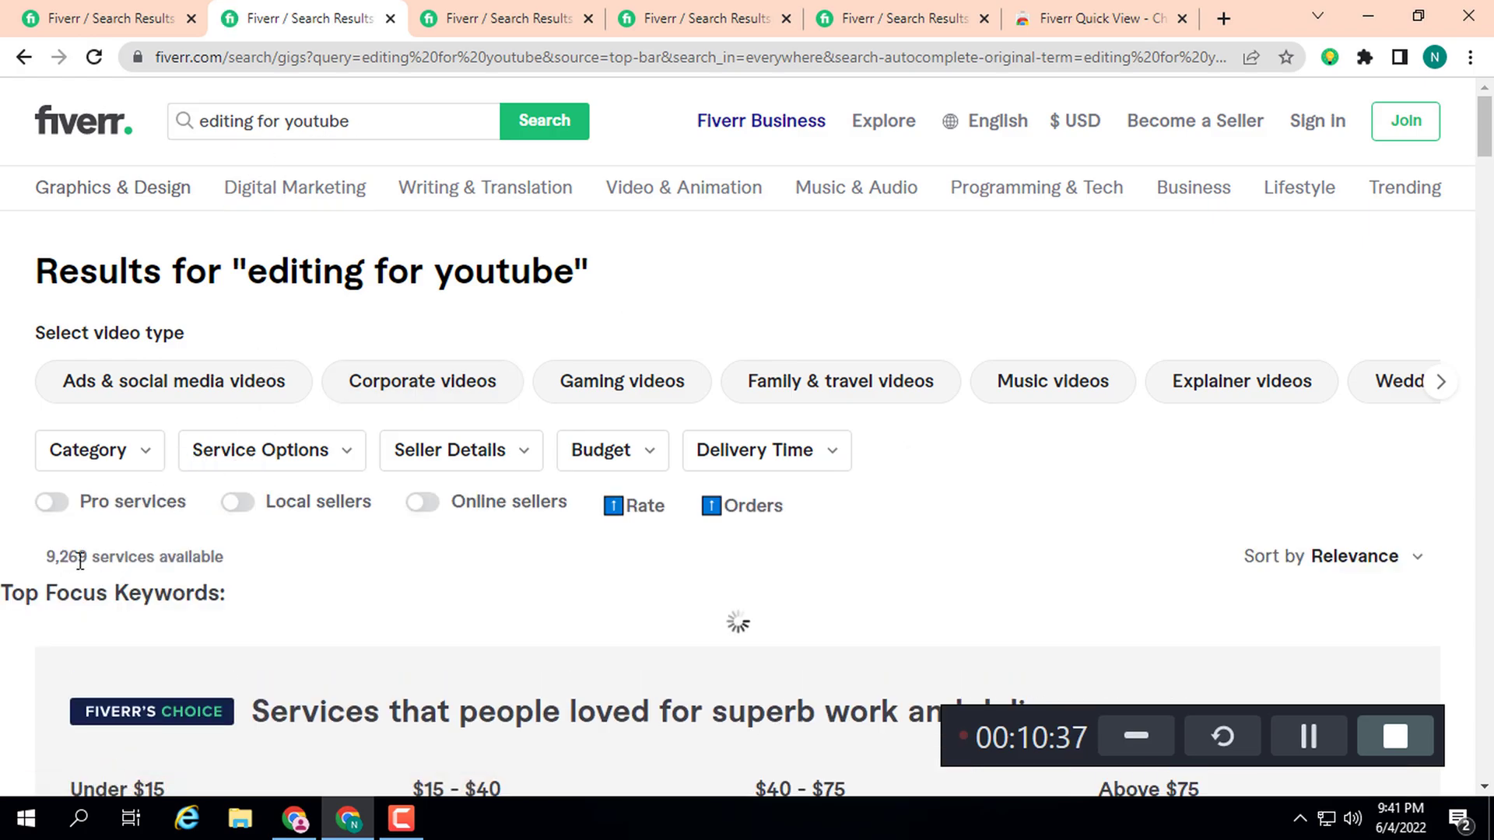
# - Compare the service counts of "editing for youtube" and "video editing", and examine the tags, reviews, orders and favorites of the "editing for youtube" gigs
pyautogui.scroll(-1, 325, 555)
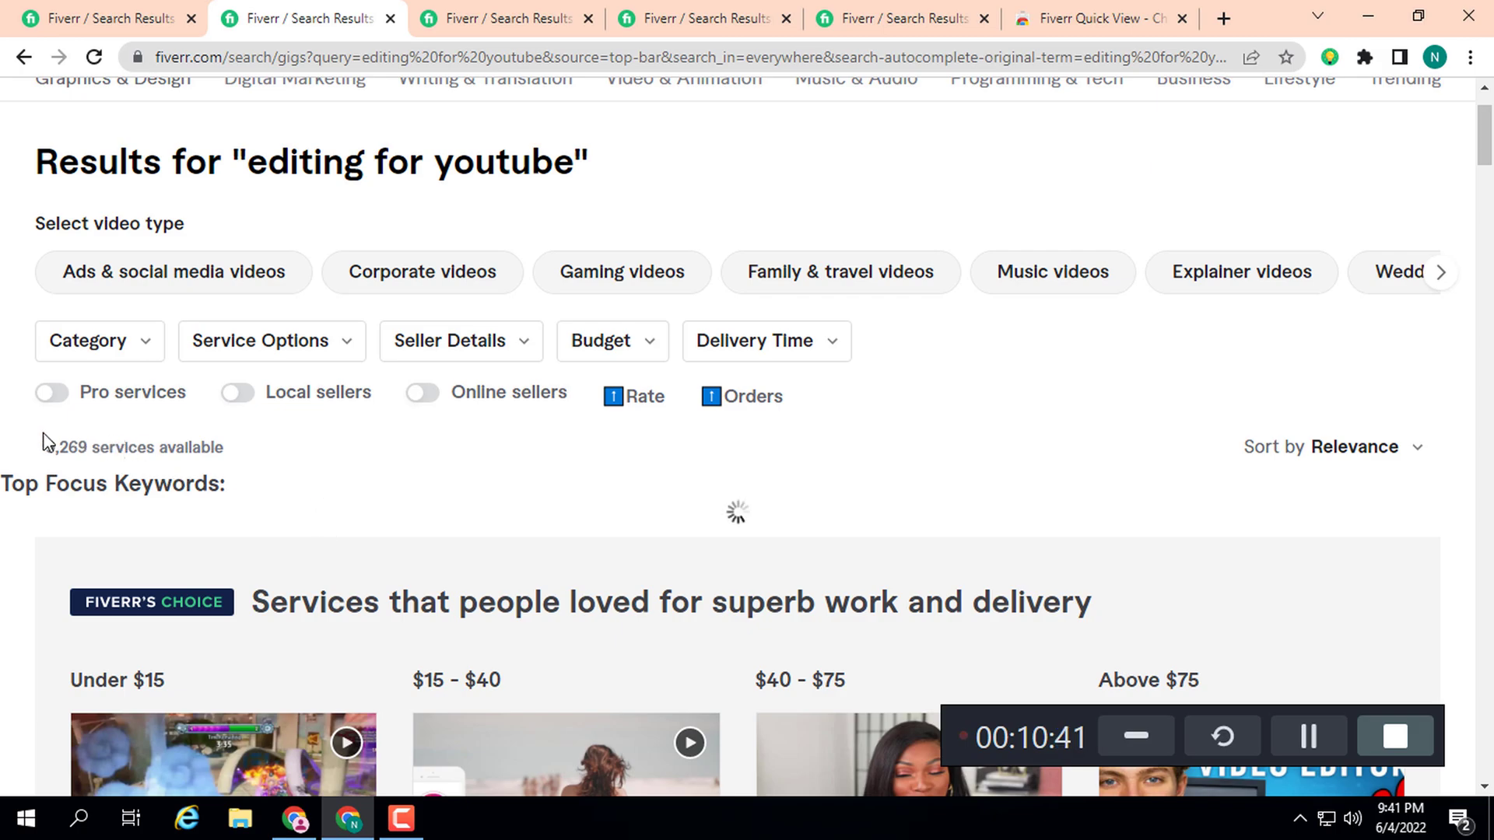
pyautogui.click(62, 9)
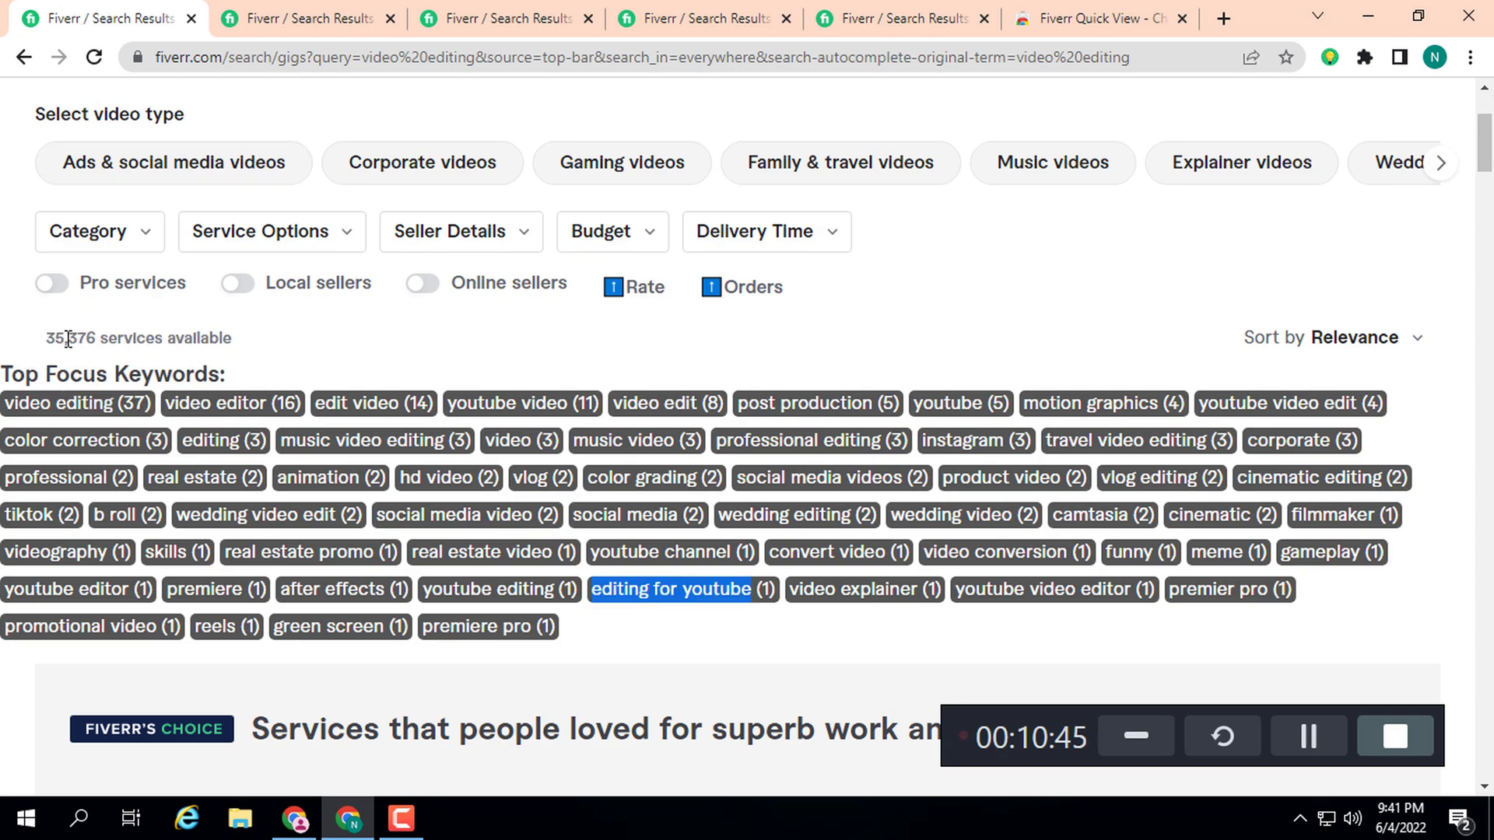
pyautogui.click(284, 20)
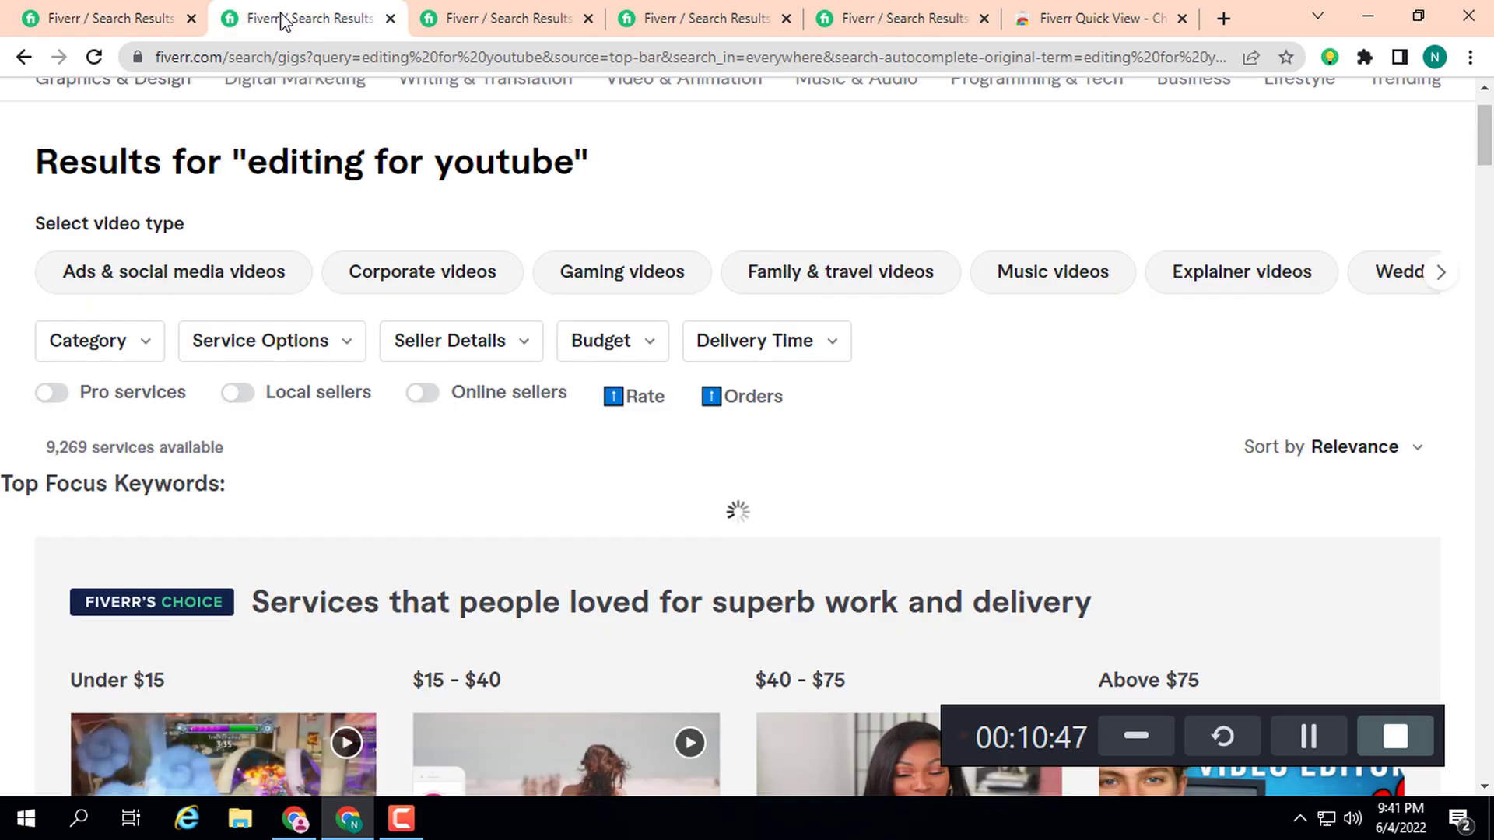
pyautogui.scroll(-3, 348, 476)
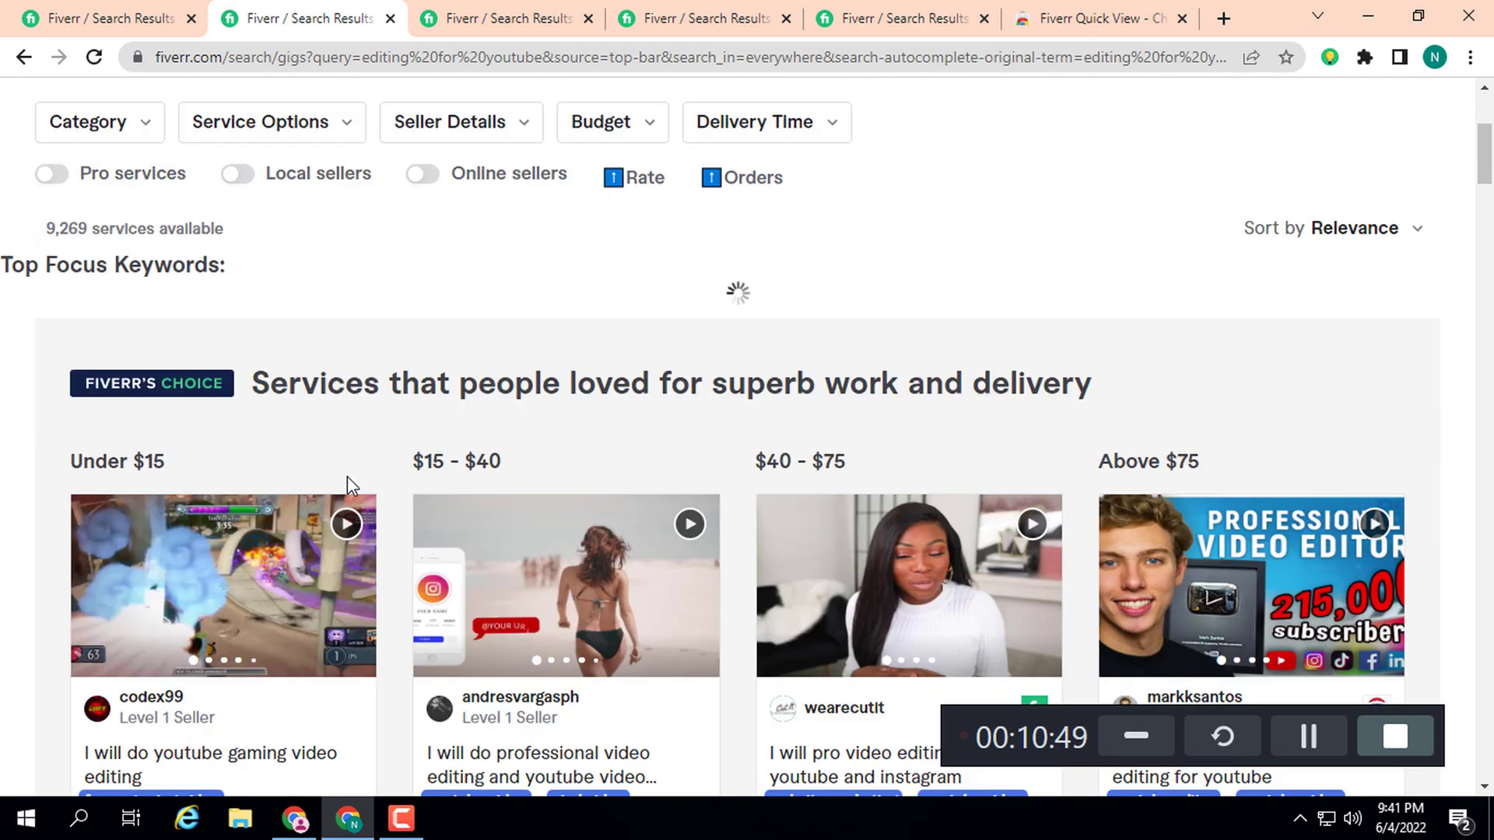
pyautogui.scroll(-4, 357, 480)
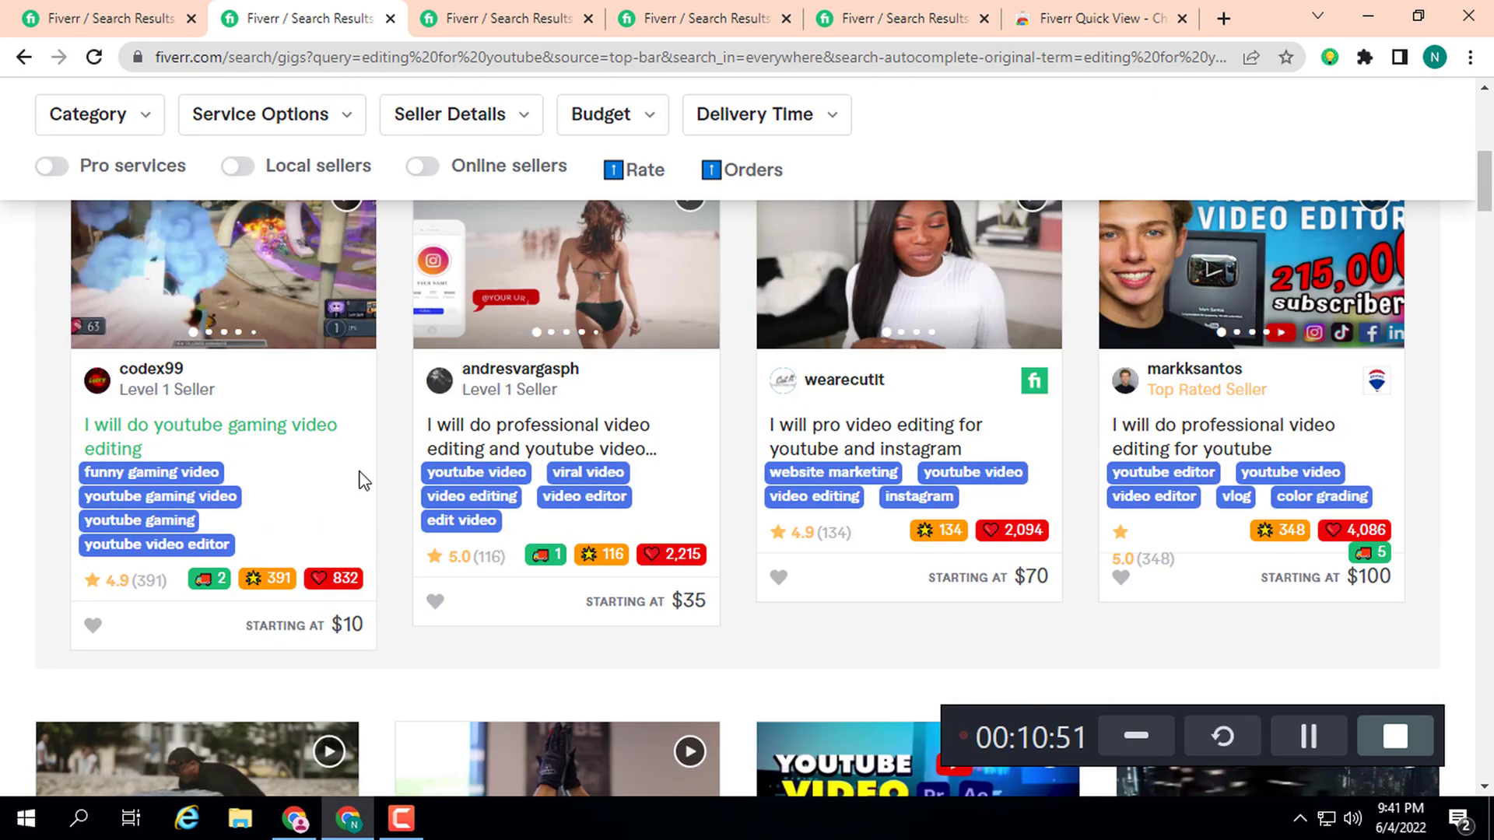
pyautogui.scroll(-3, 362, 480)
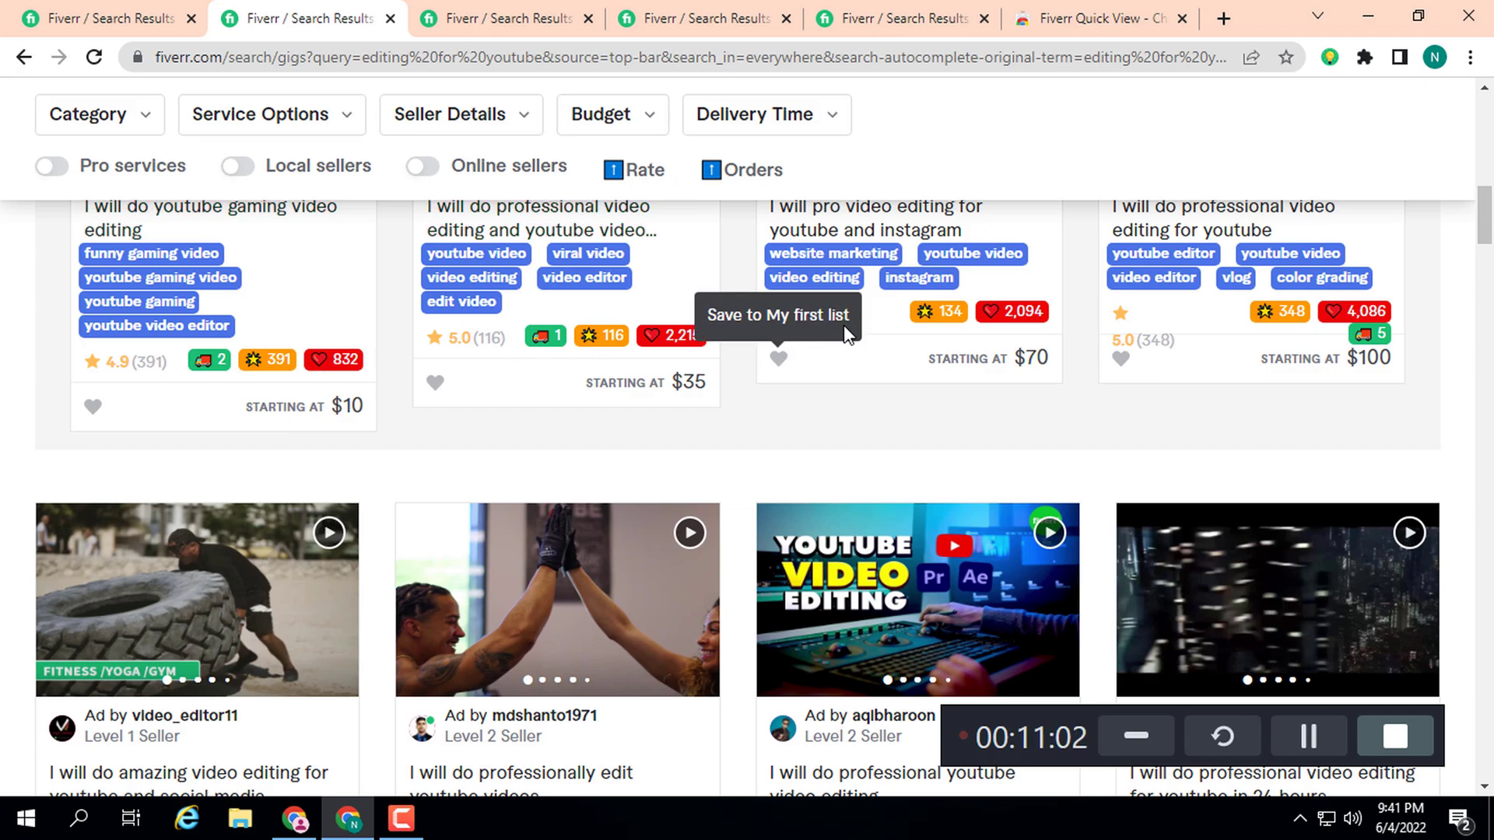
pyautogui.scroll(-2, 654, 443)
pyautogui.scroll(-5, 652, 438)
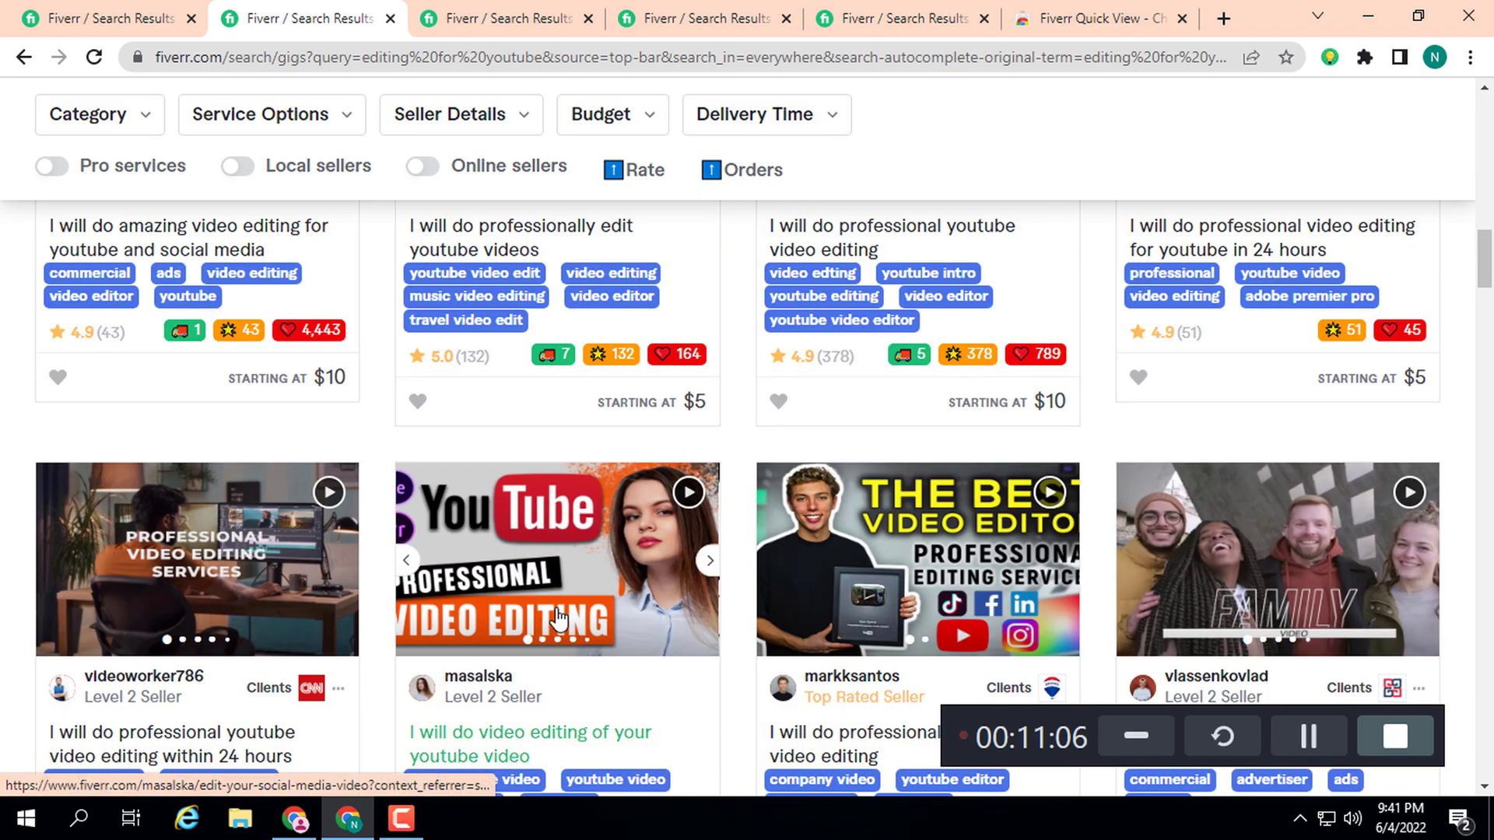
pyautogui.scroll(-5, 556, 622)
pyautogui.scroll(-4, 604, 587)
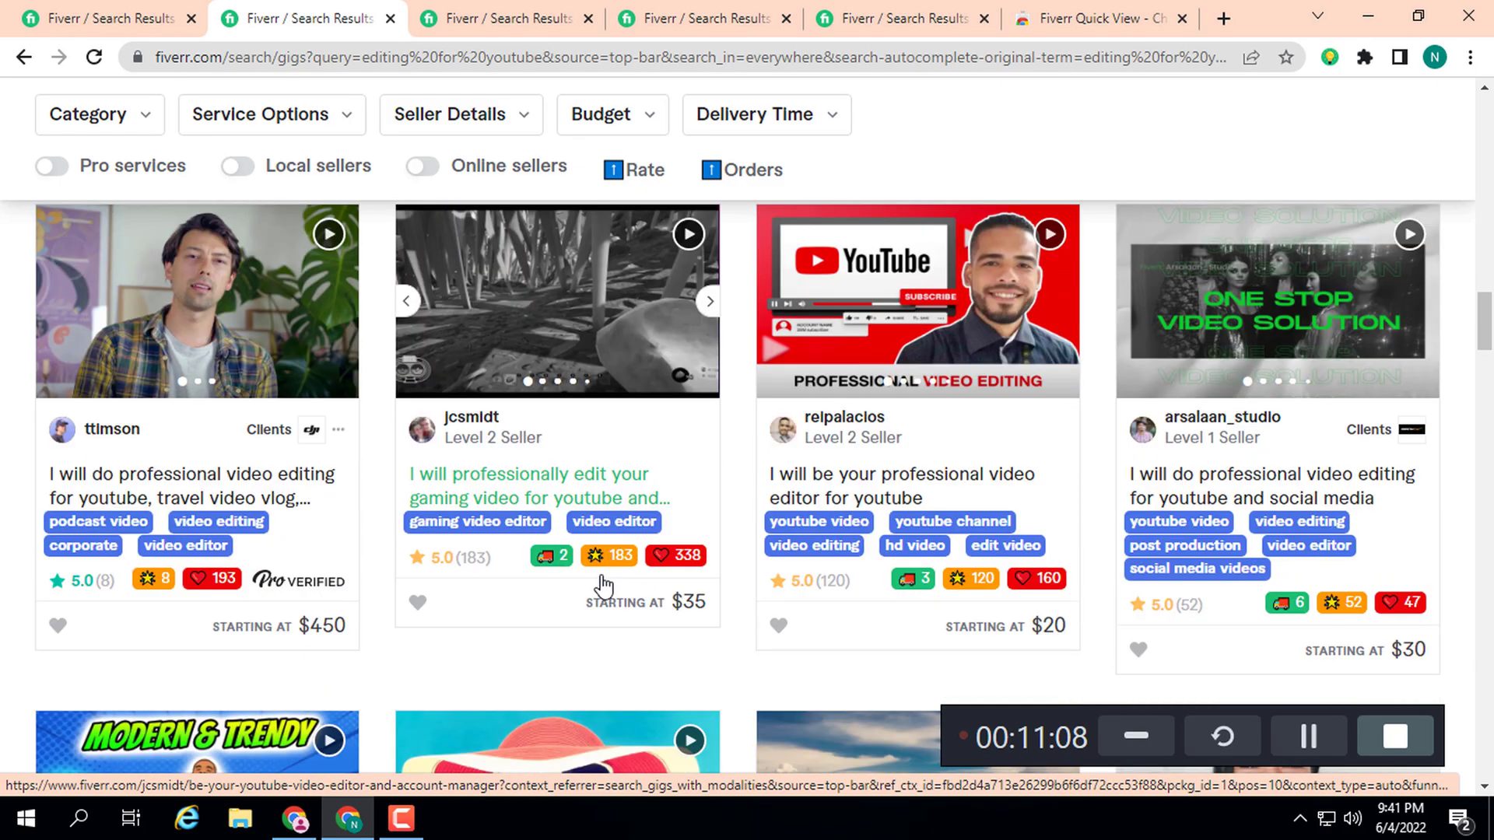
pyautogui.scroll(-4, 604, 585)
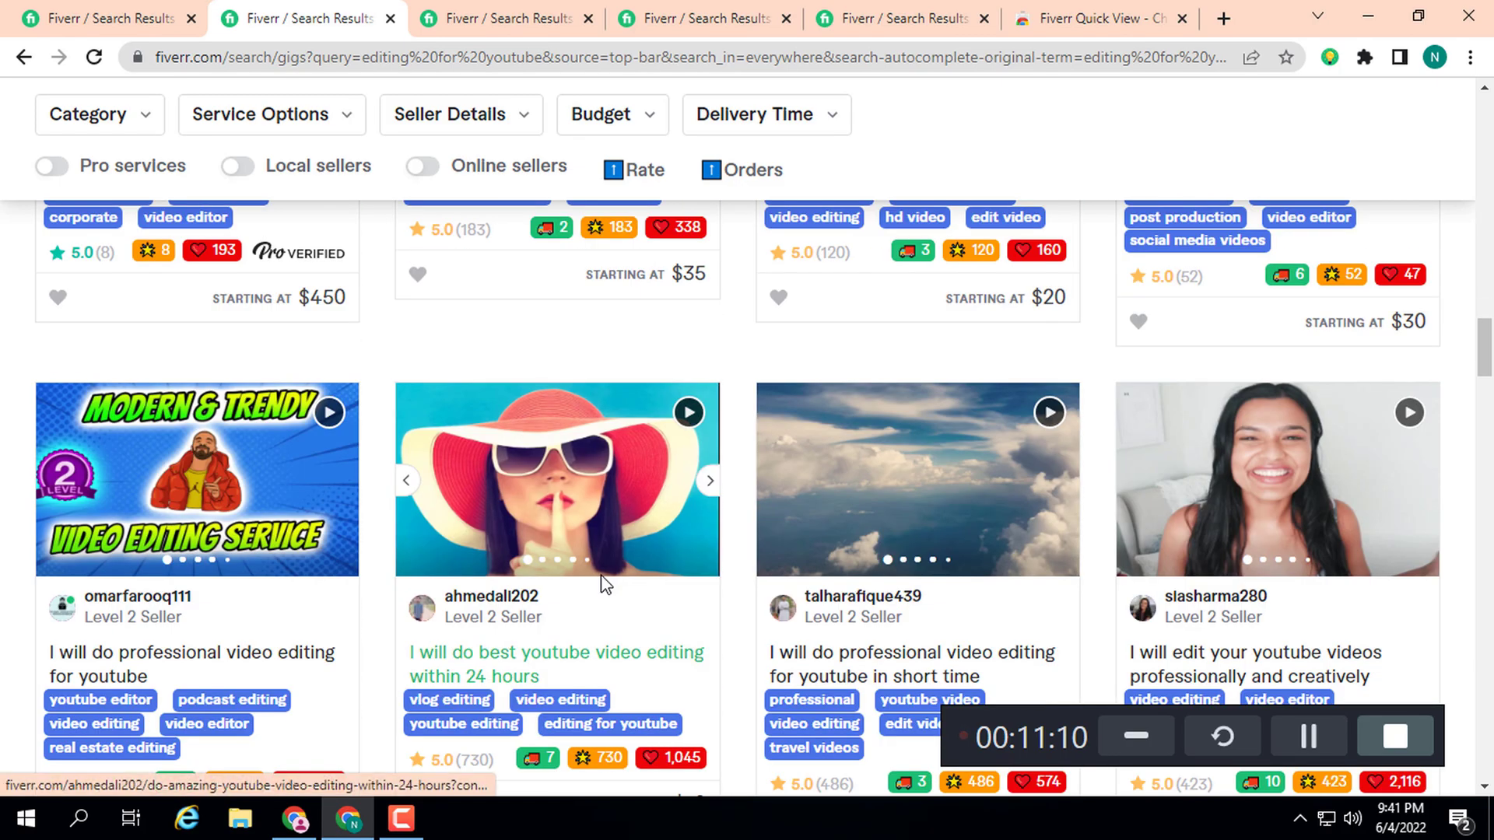
# - Examine the tags, ratings, orders and favorites of the remaining "editing for youtube" gigs down to the end of the first results page
pyautogui.scroll(-4, 604, 585)
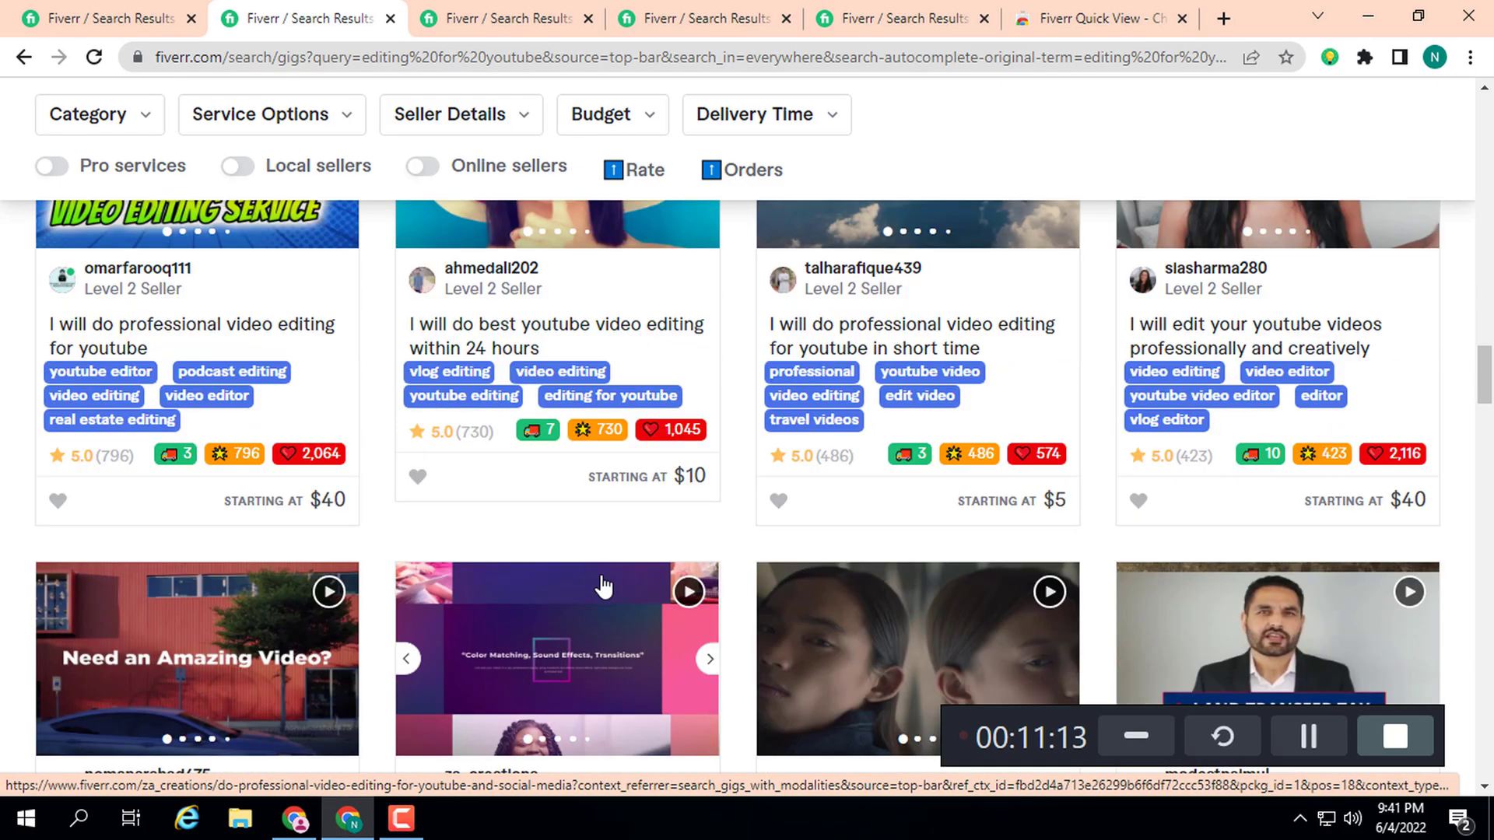
pyautogui.scroll(-15, 604, 588)
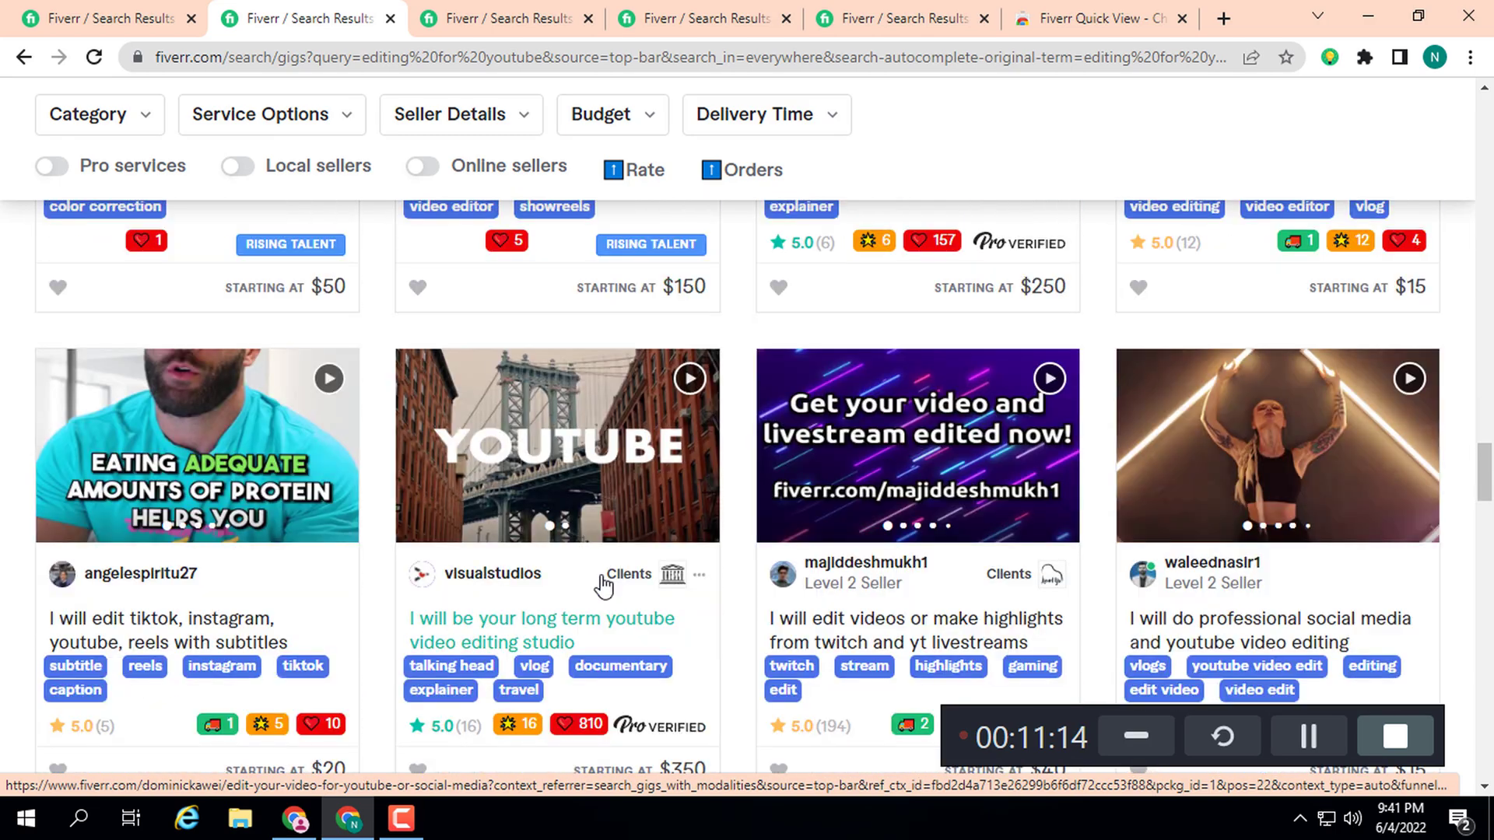
pyautogui.moveTo(436, 467)
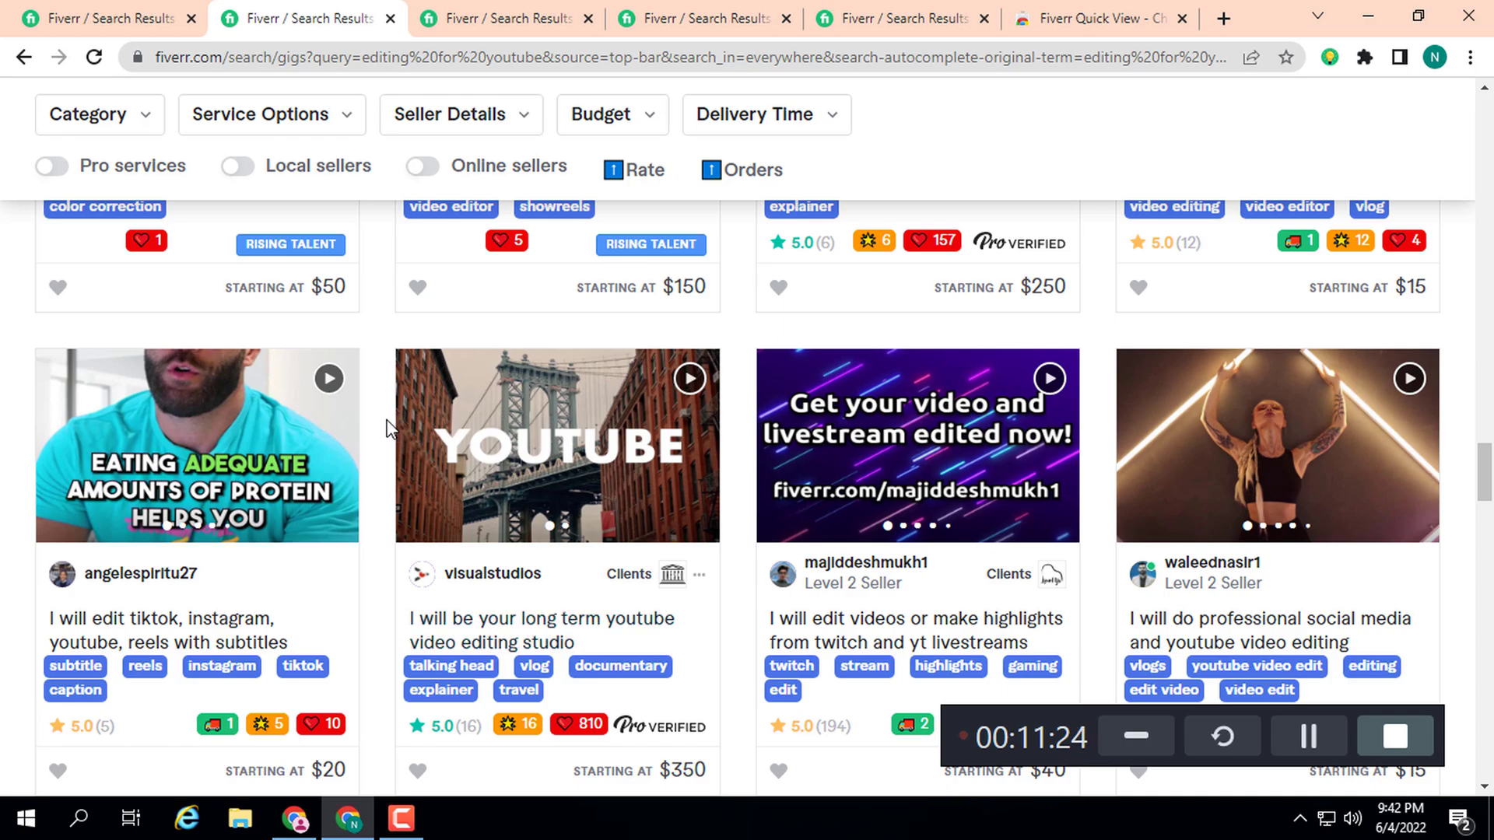
pyautogui.scroll(-3, 372, 473)
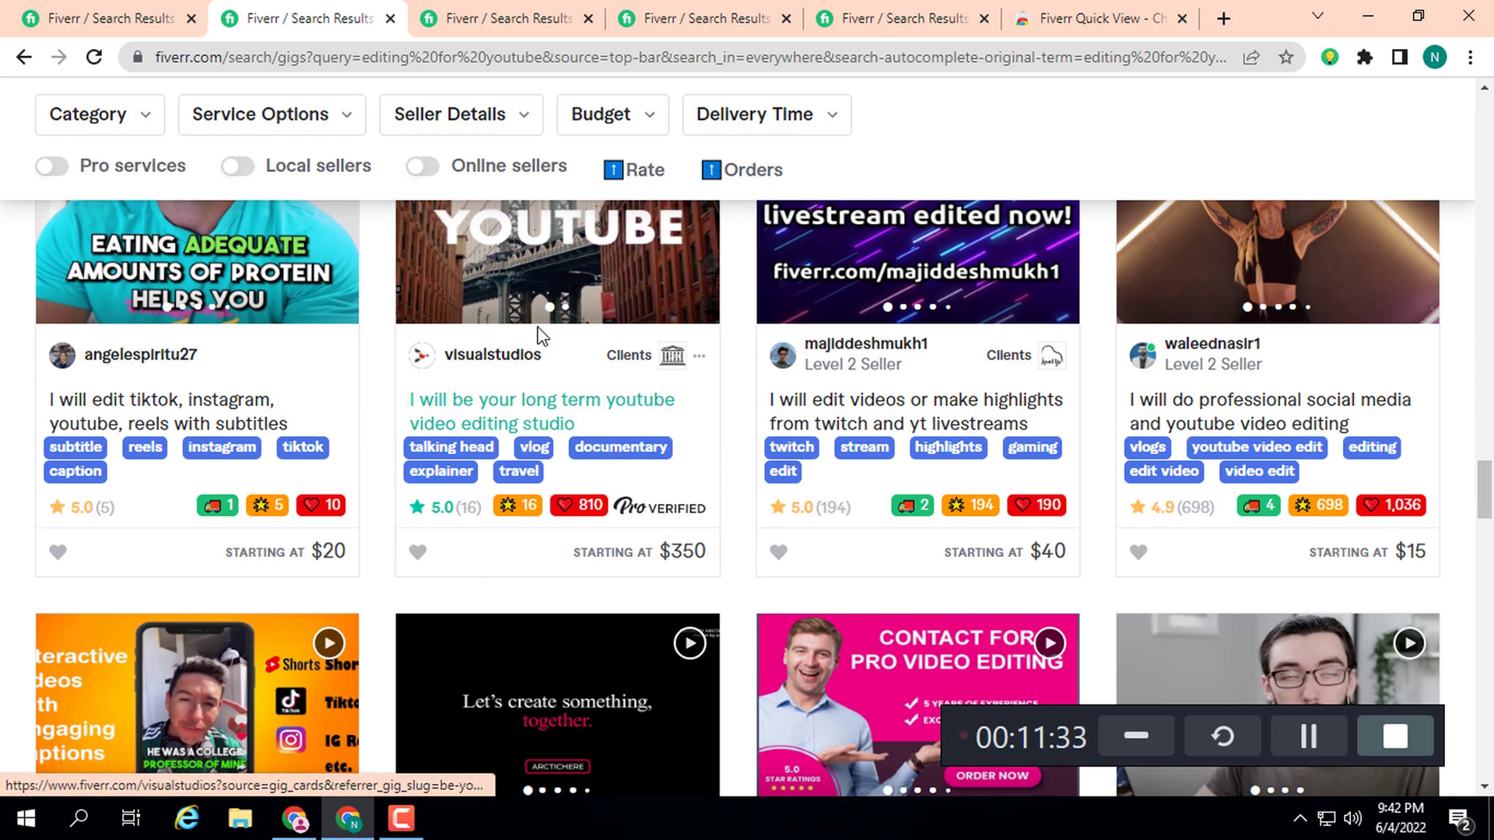
pyautogui.moveTo(643, 362)
pyautogui.scroll(-4, 629, 412)
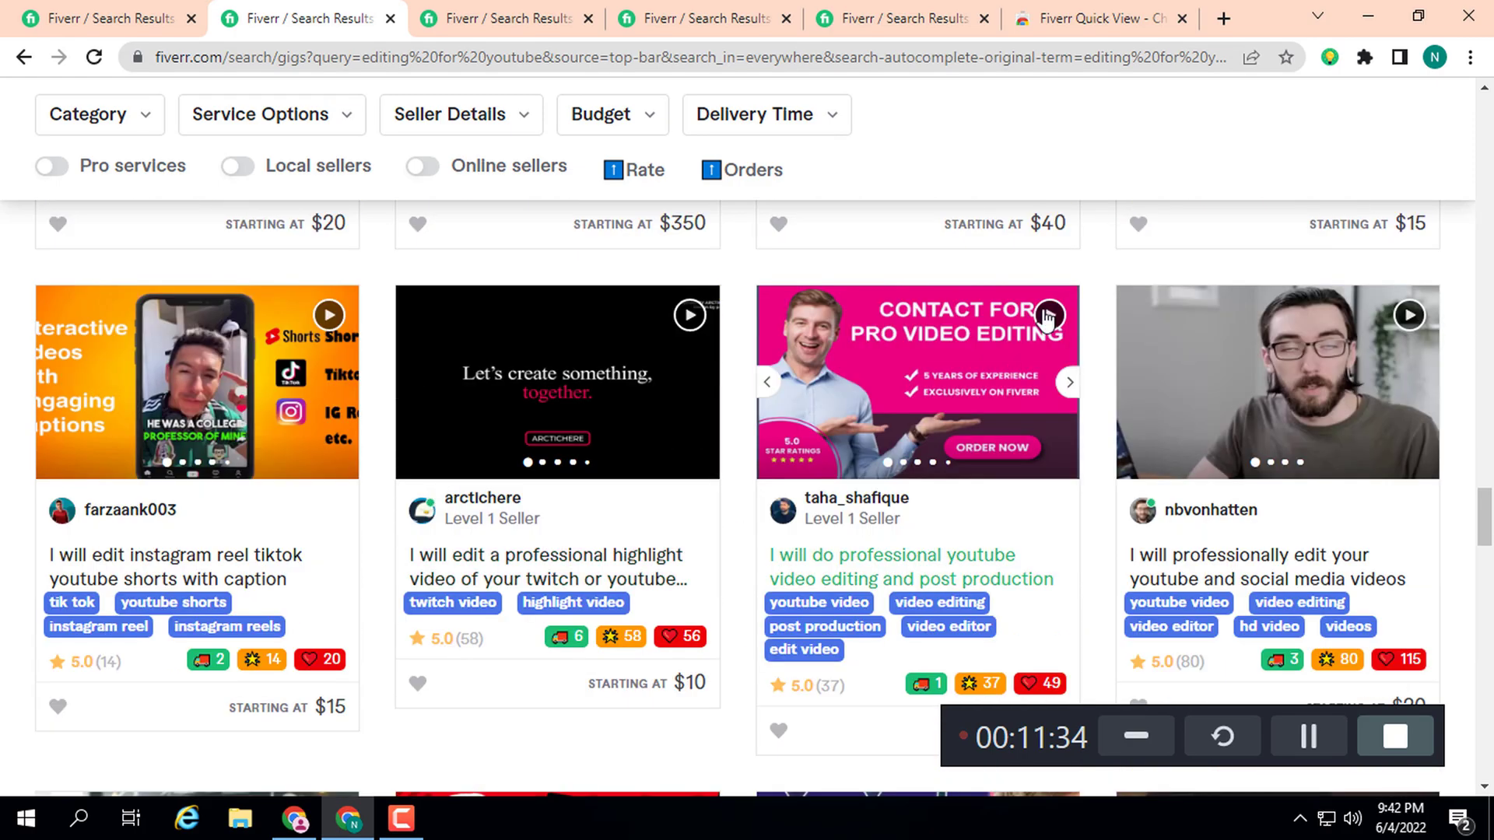
pyautogui.scroll(-3, 469, 527)
pyautogui.scroll(-4, 469, 526)
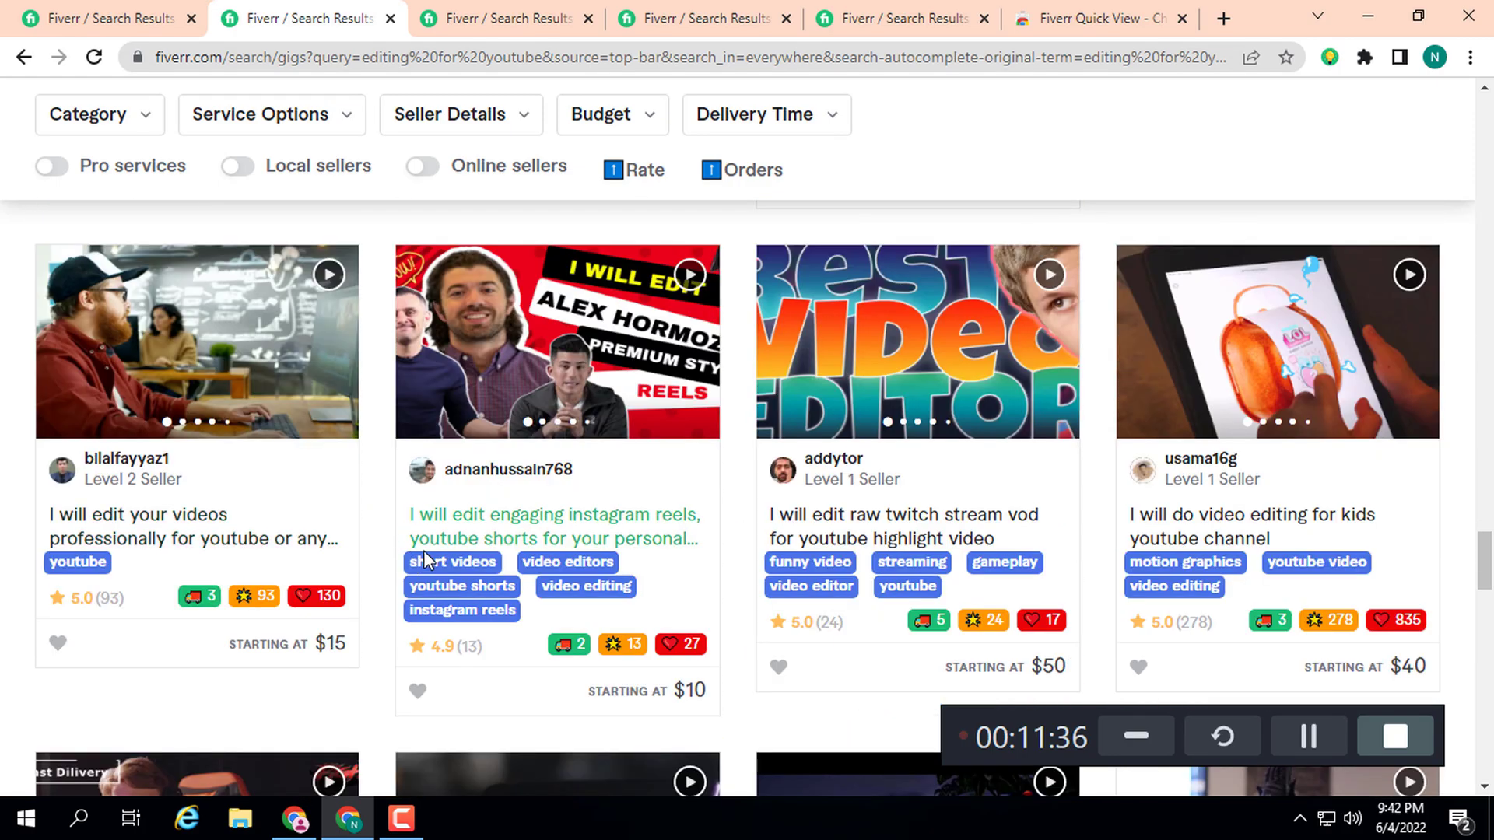
pyautogui.scroll(-6, 412, 556)
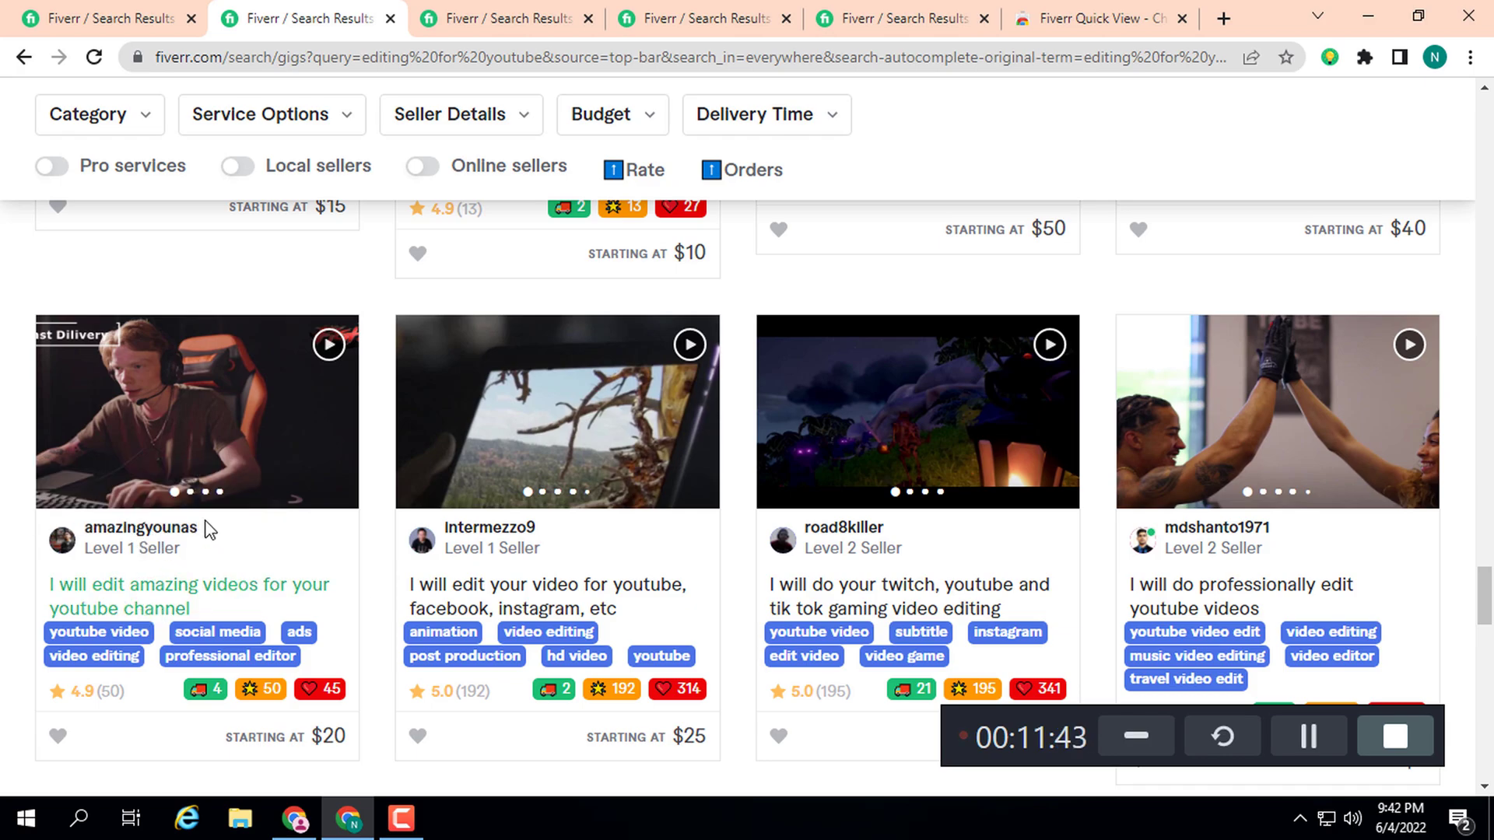
pyautogui.moveTo(124, 541)
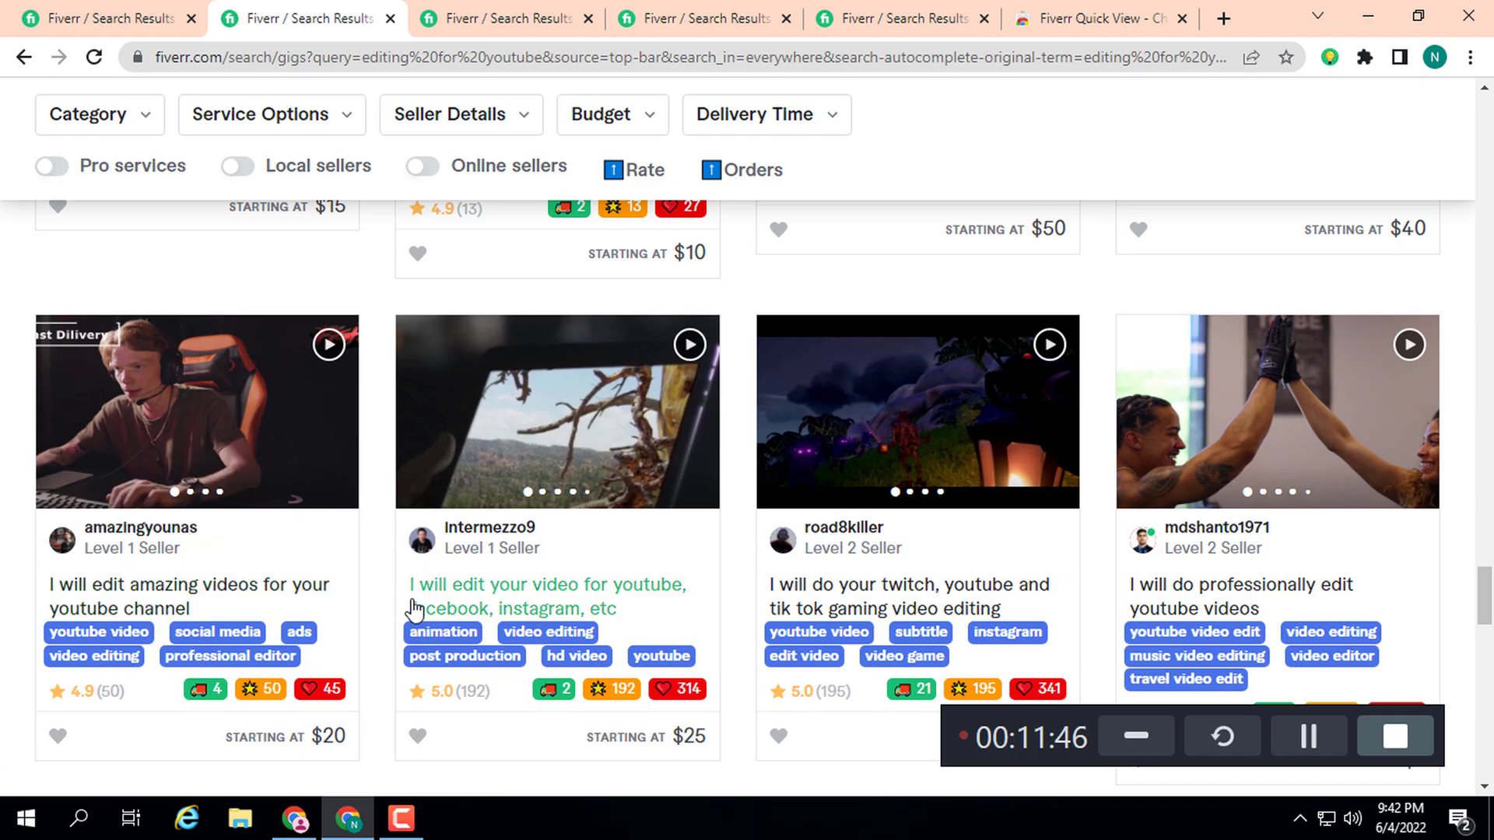
pyautogui.scroll(-5, 420, 611)
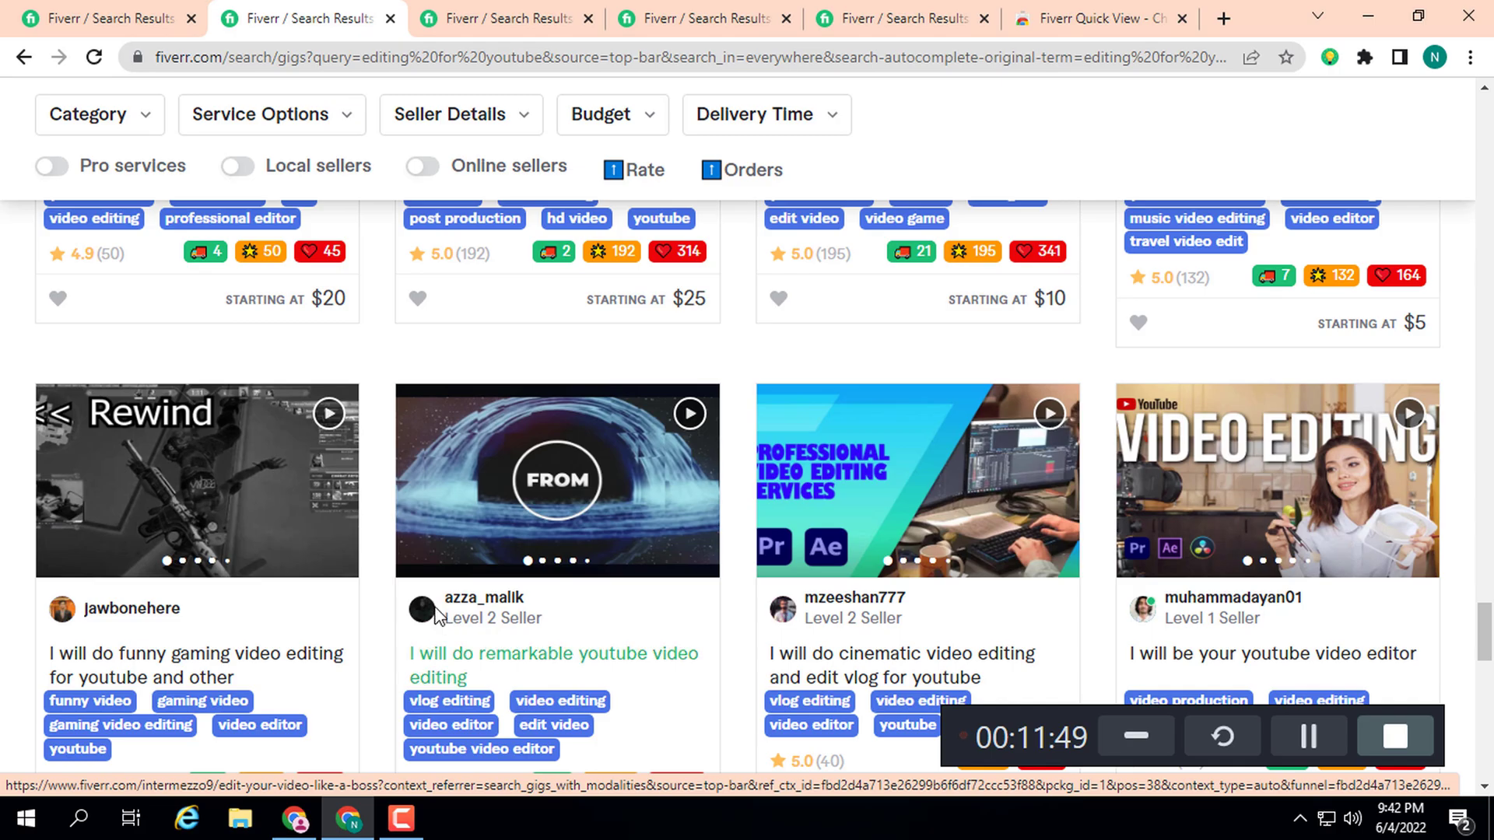
pyautogui.scroll(-8, 385, 614)
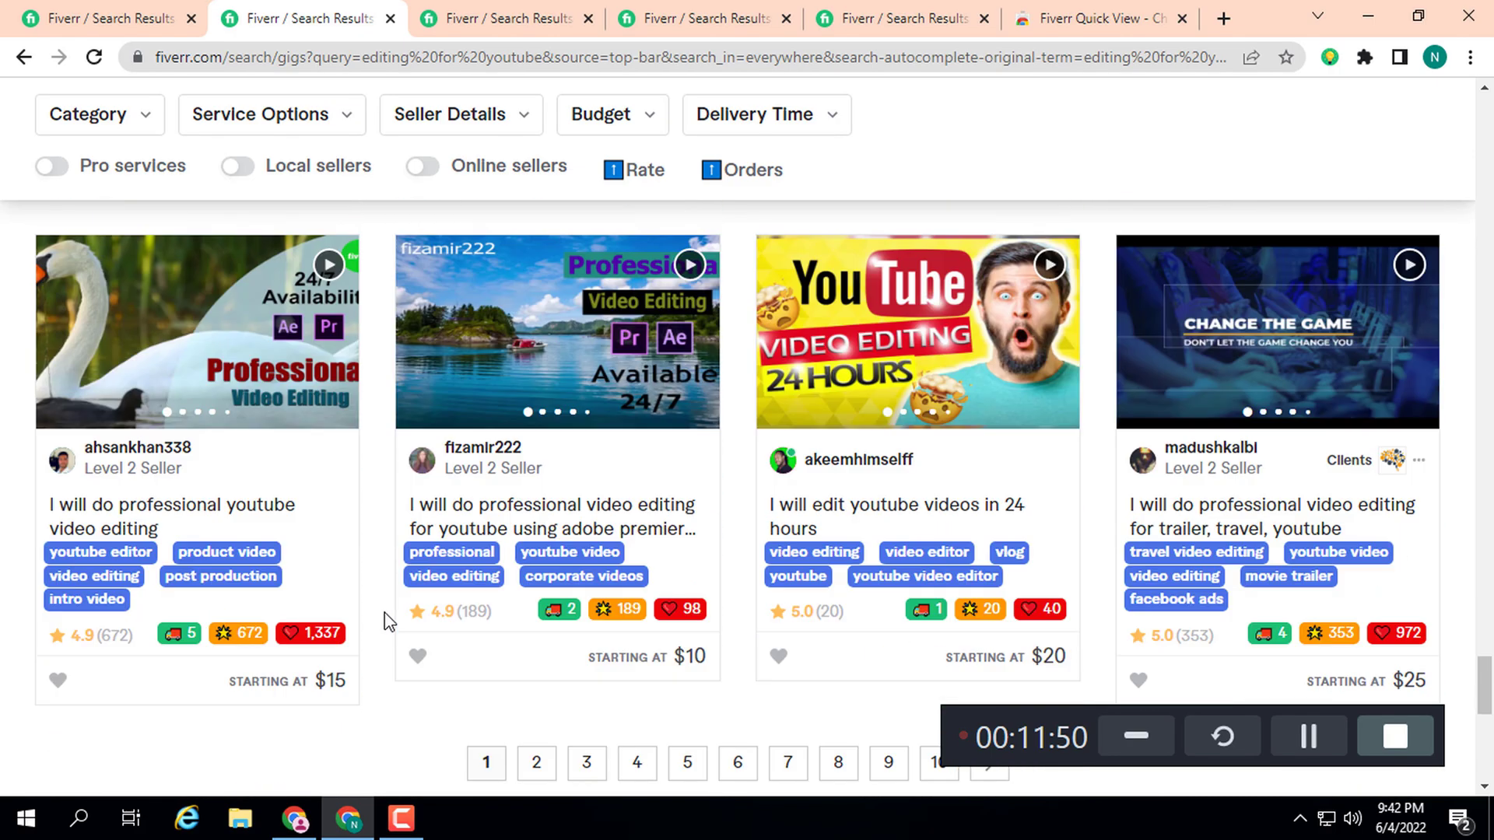
pyautogui.scroll(-6, 384, 613)
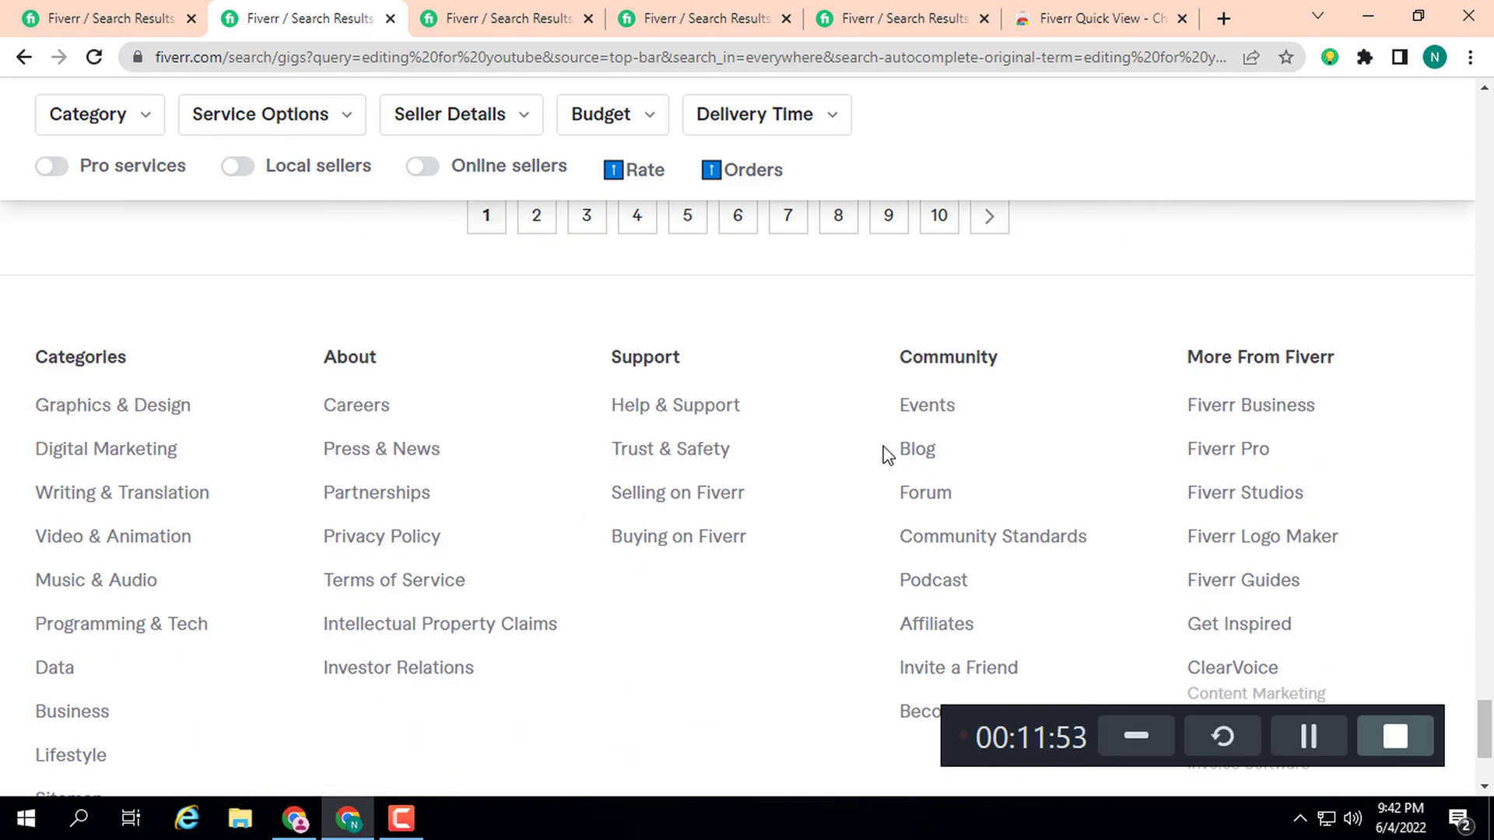
# - Return to the "video editing" results and view the browser's list of other profiles, closing it without switching profile
pyautogui.click(141, 14)
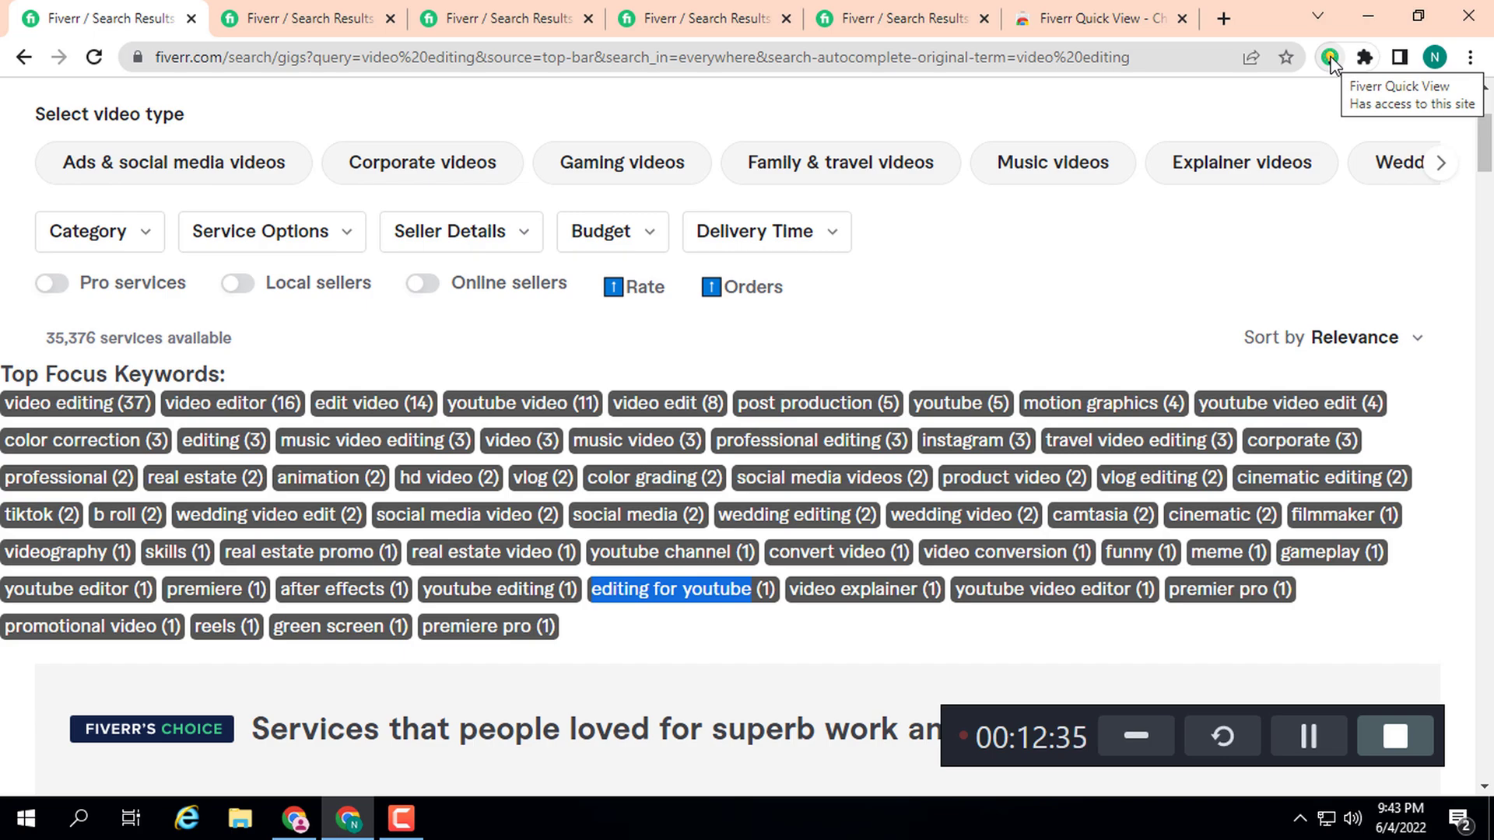
pyautogui.click(1436, 58)
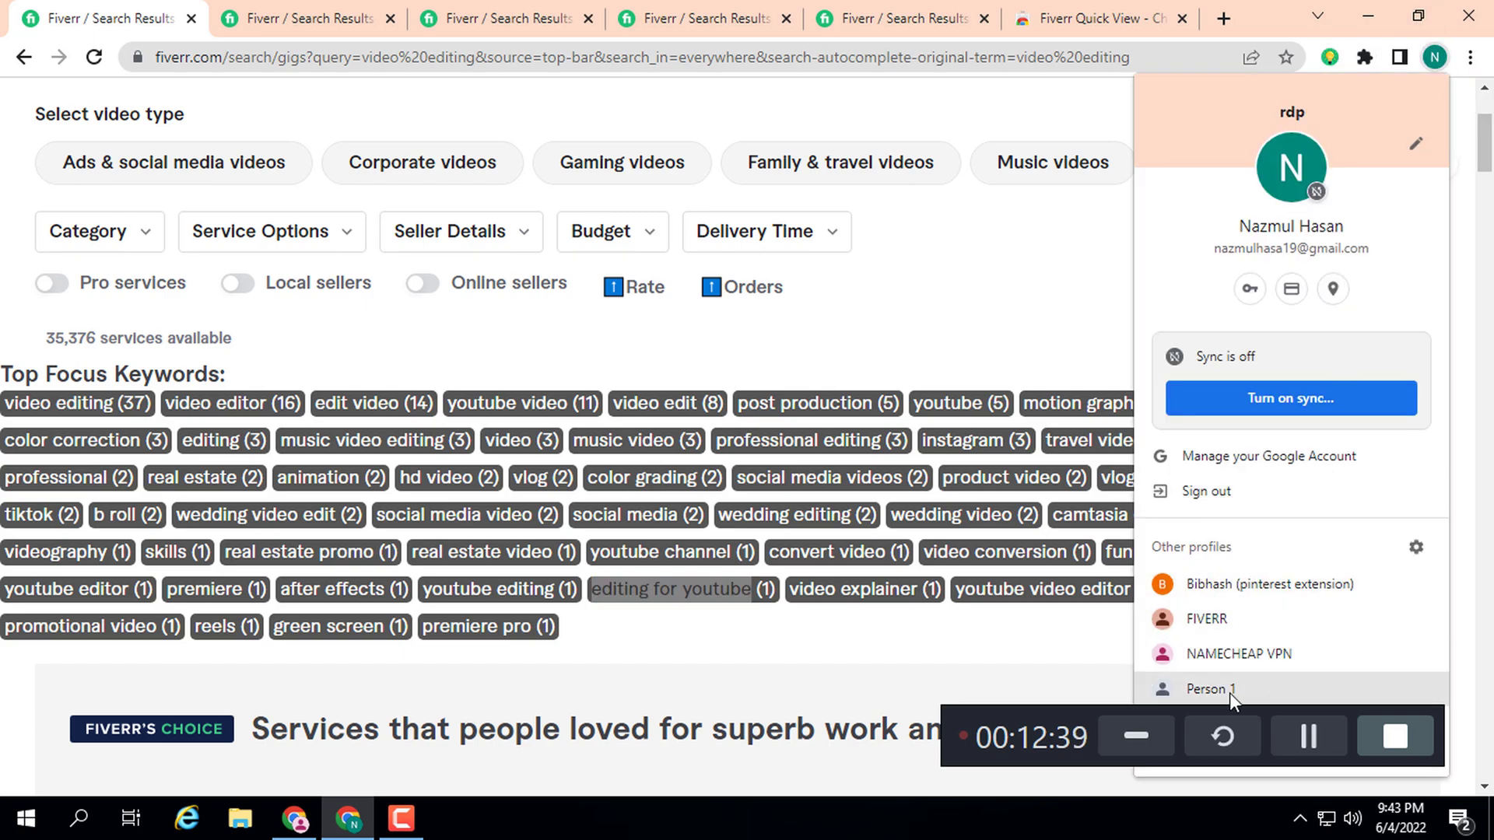
pyautogui.moveTo(1063, 714); pyautogui.dragTo(1020, 762)
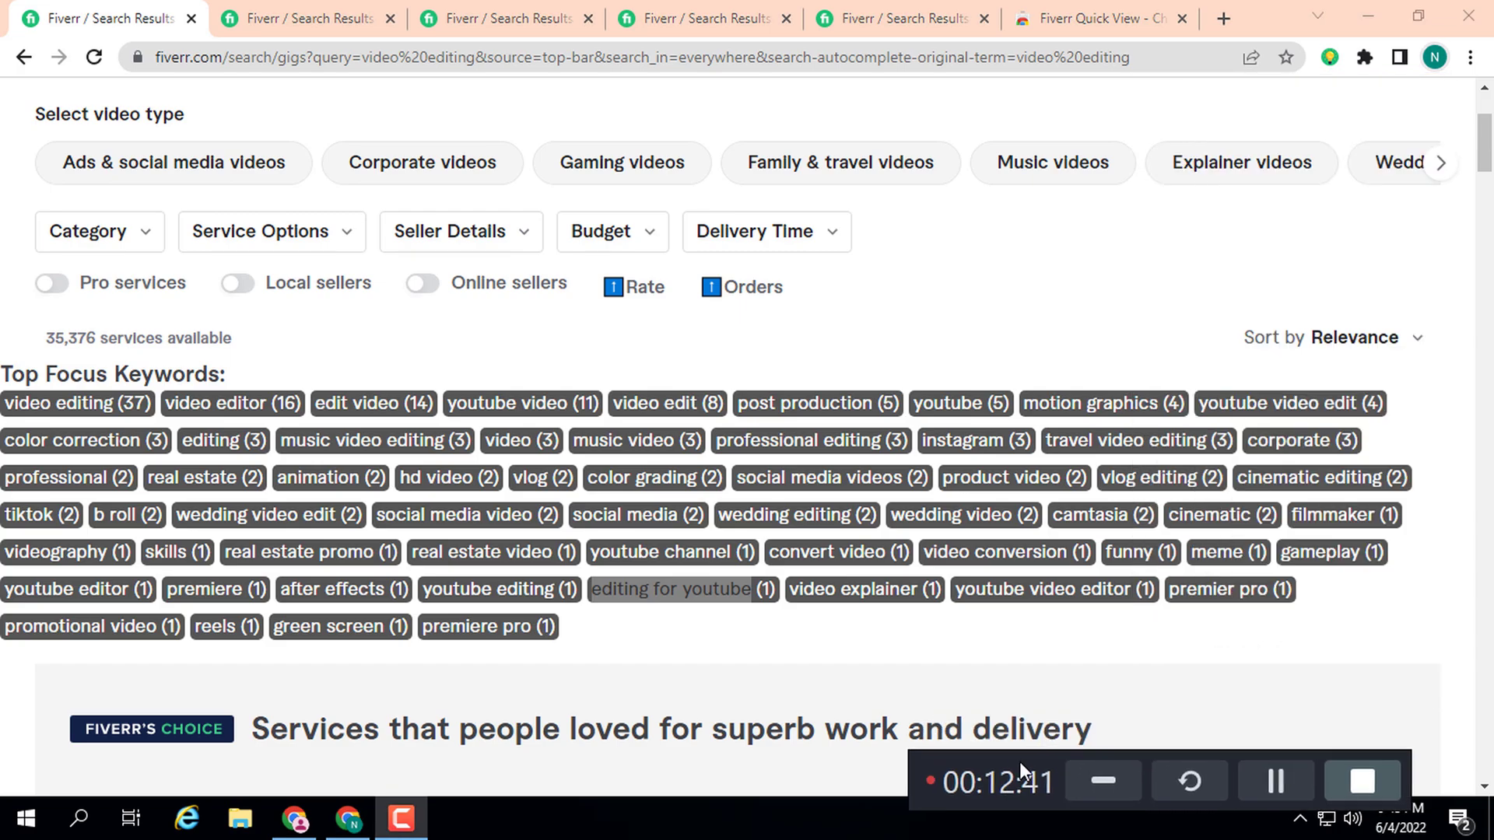
pyautogui.click(1436, 58)
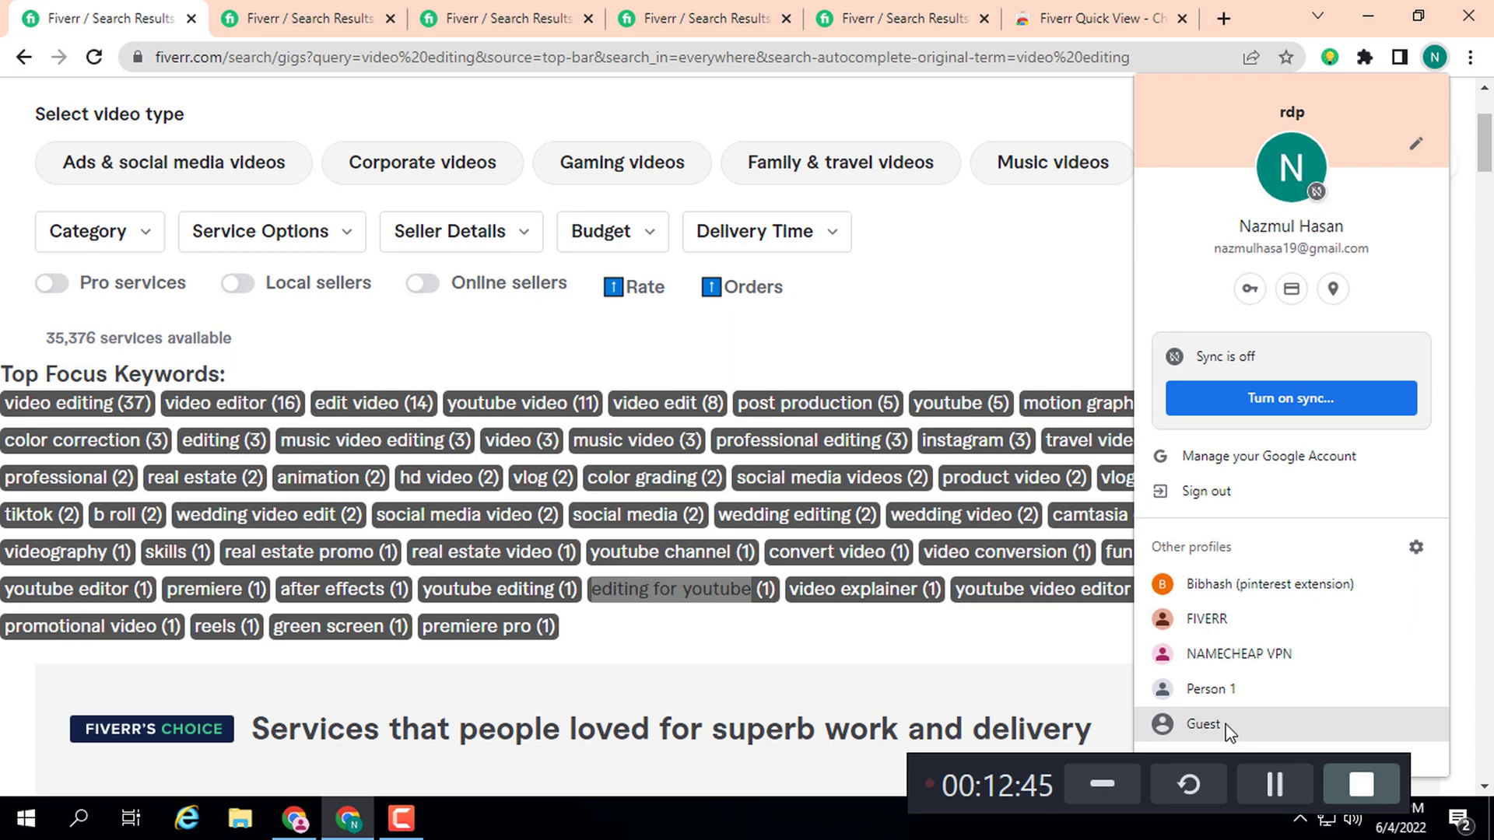
pyautogui.moveTo(1020, 773); pyautogui.dragTo(861, 784)
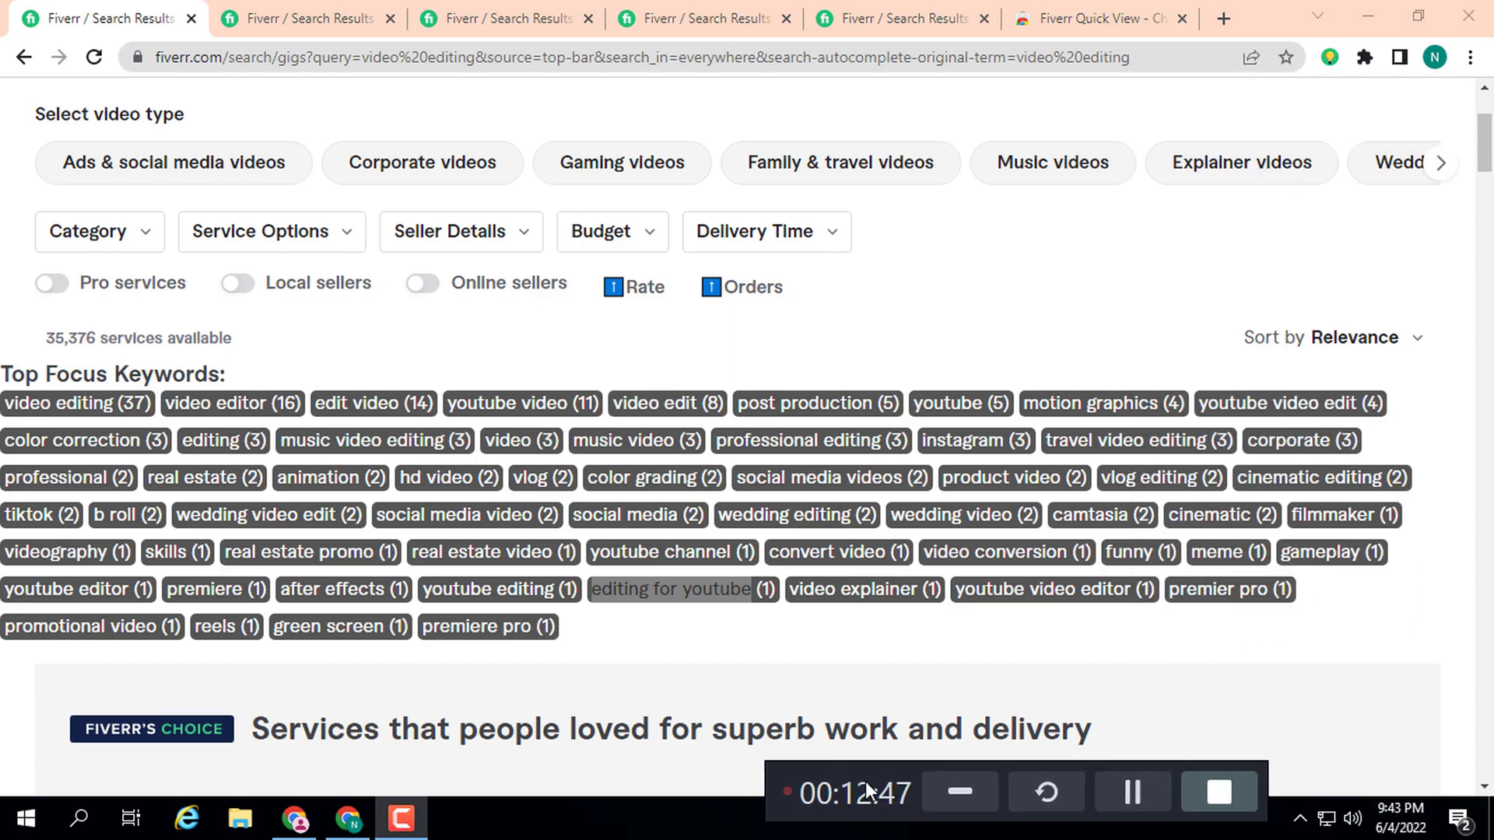
pyautogui.click(1436, 57)
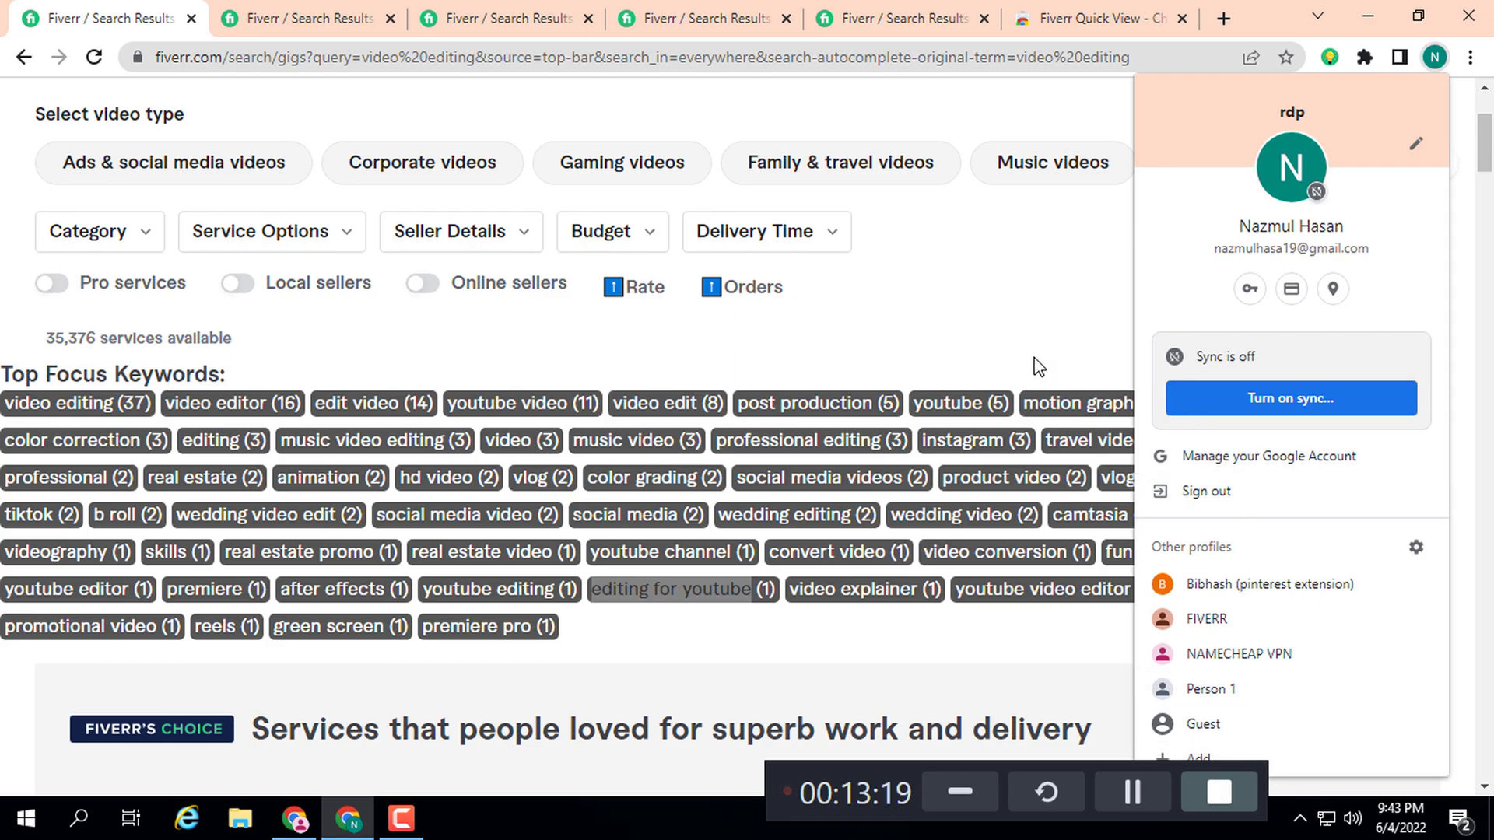
pyautogui.click(901, 292)
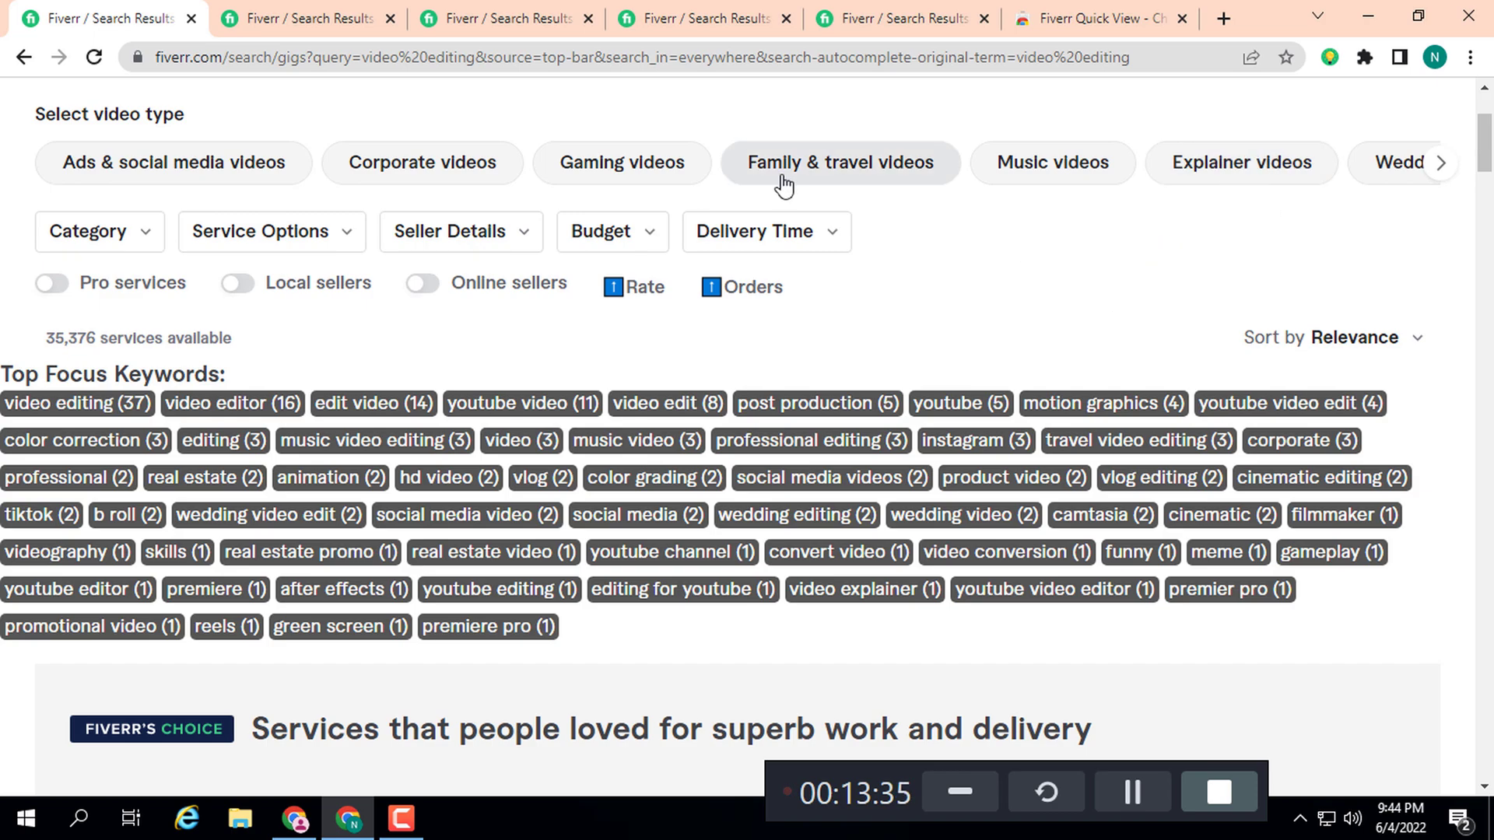
# - Switch to the "minimalist logo" results, check the Fiverr Quick View extension's feature settings, and review the Top Focus Keywords
pyautogui.click(521, 19)
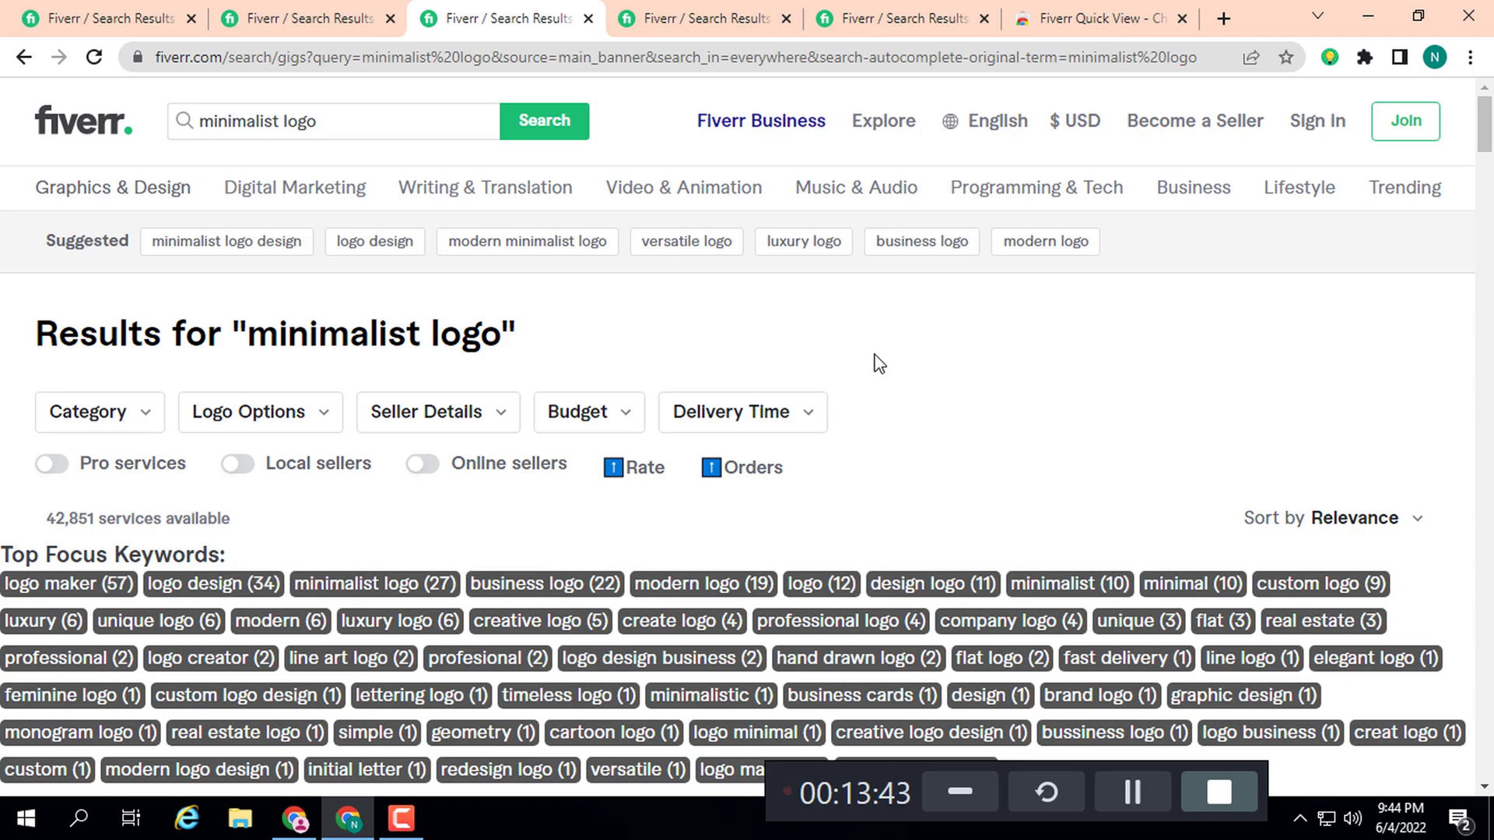
pyautogui.click(1328, 59)
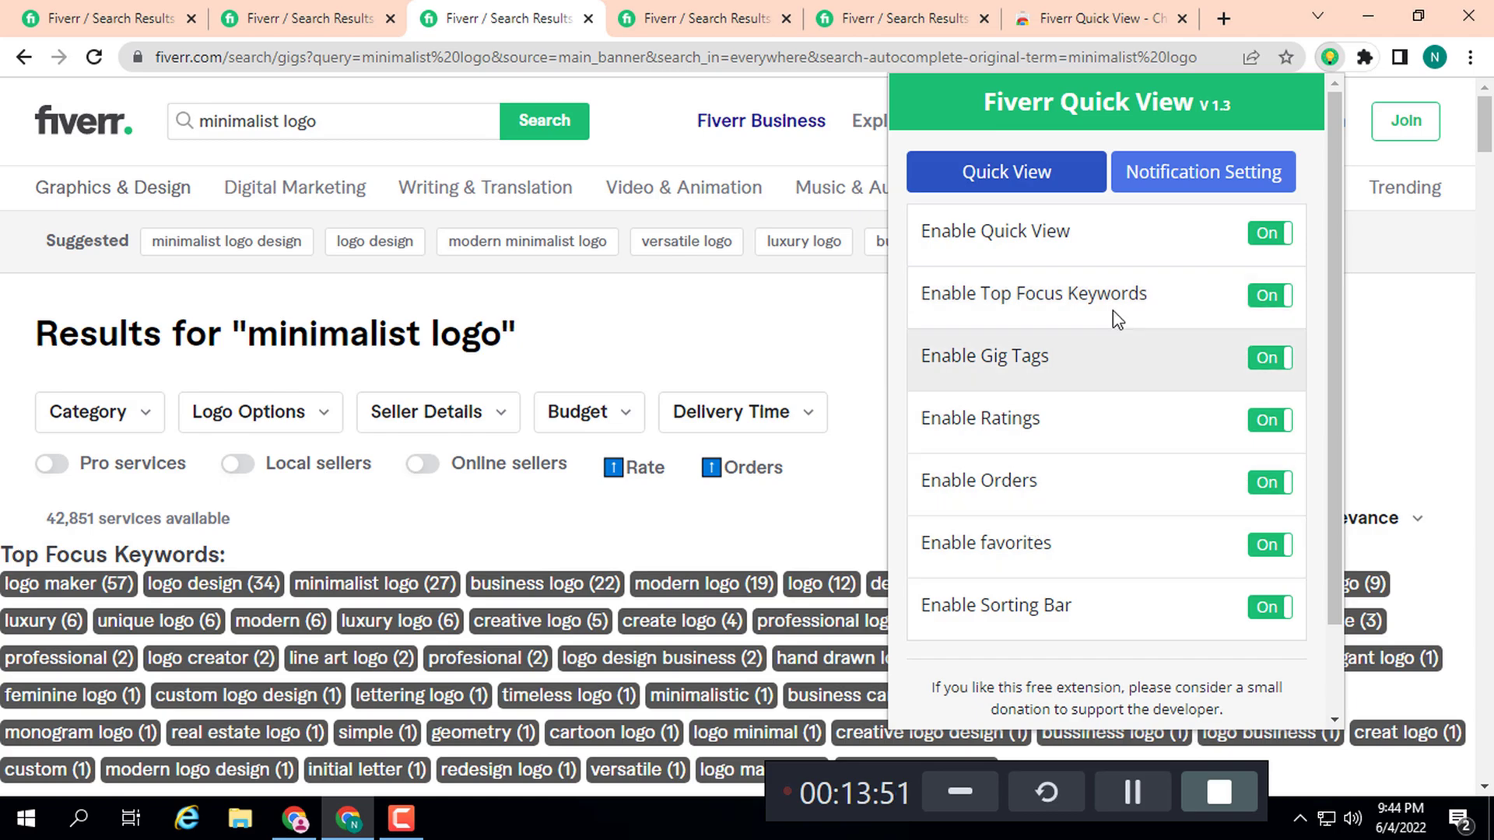
pyautogui.click(576, 319)
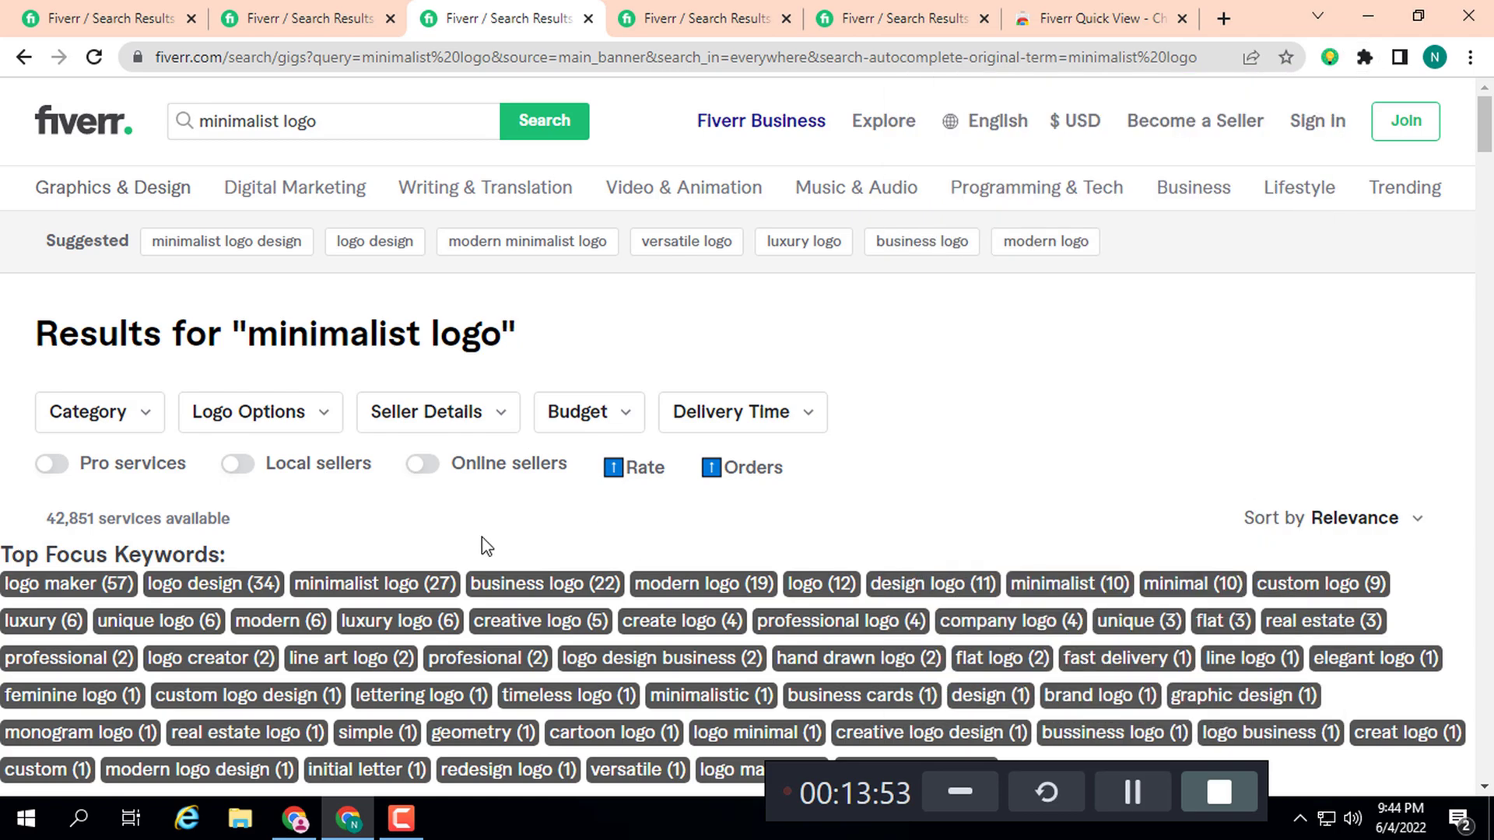
pyautogui.scroll(-1, 482, 535)
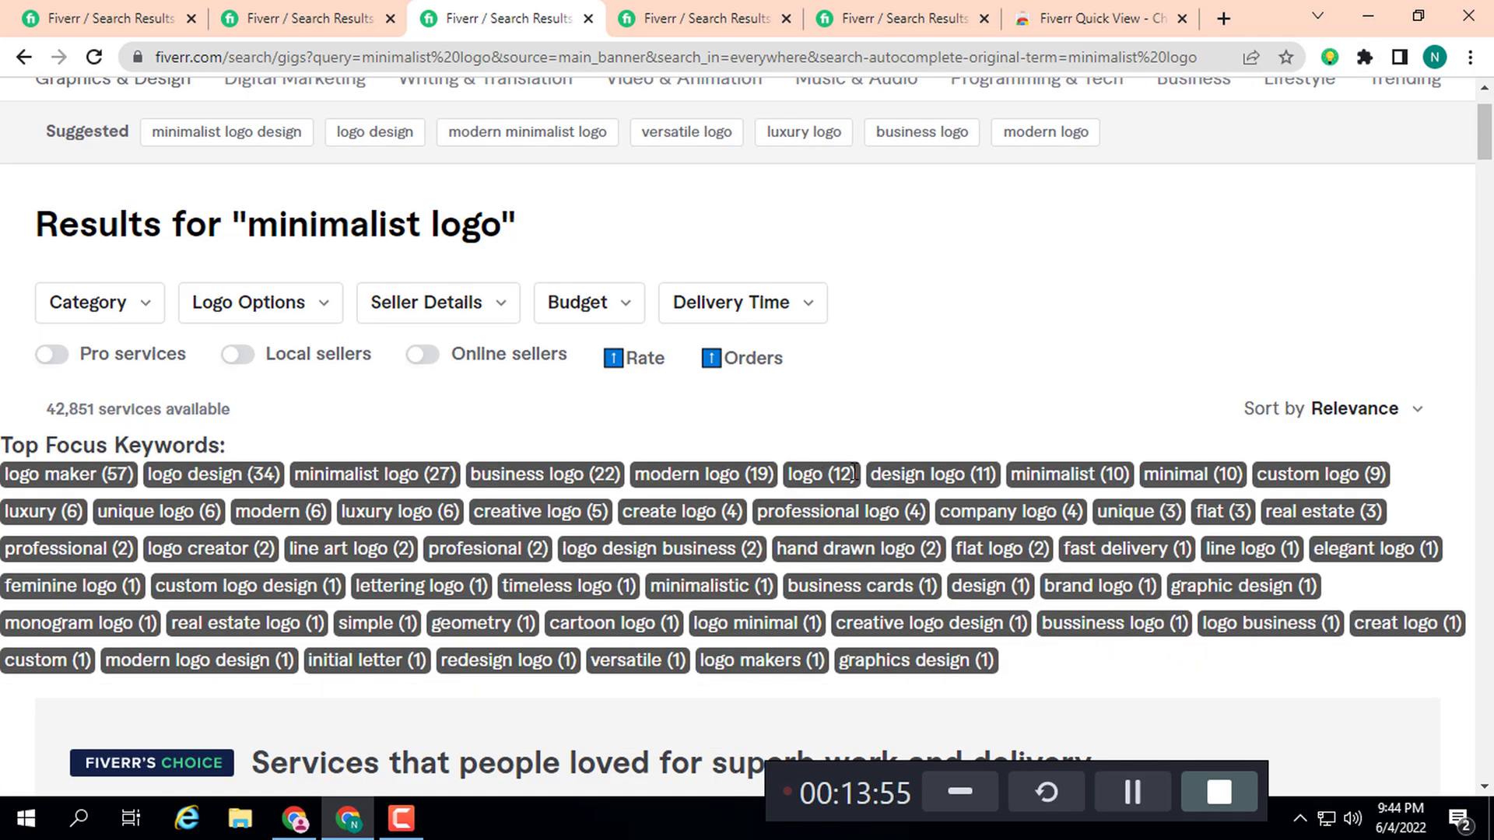